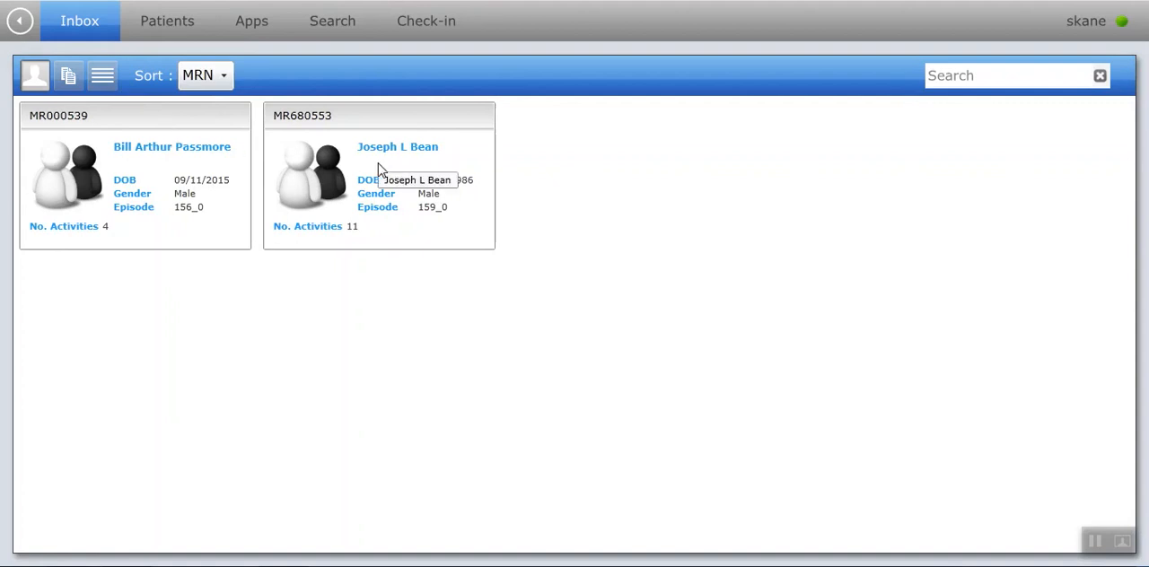
Open the chartbook of the first patient in the inbox.
click(189, 182)
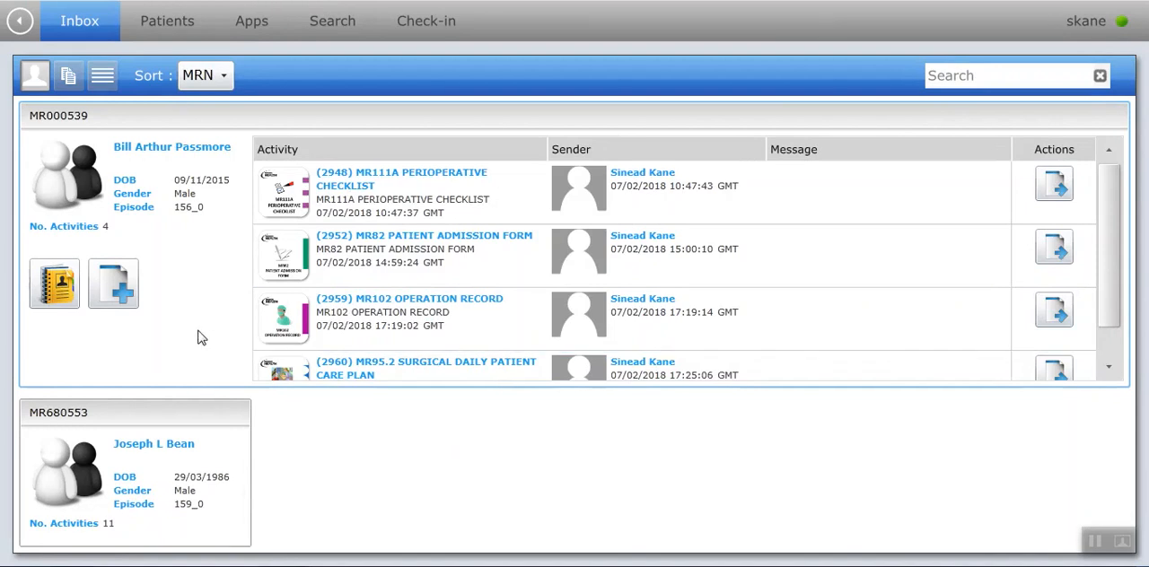
click(61, 292)
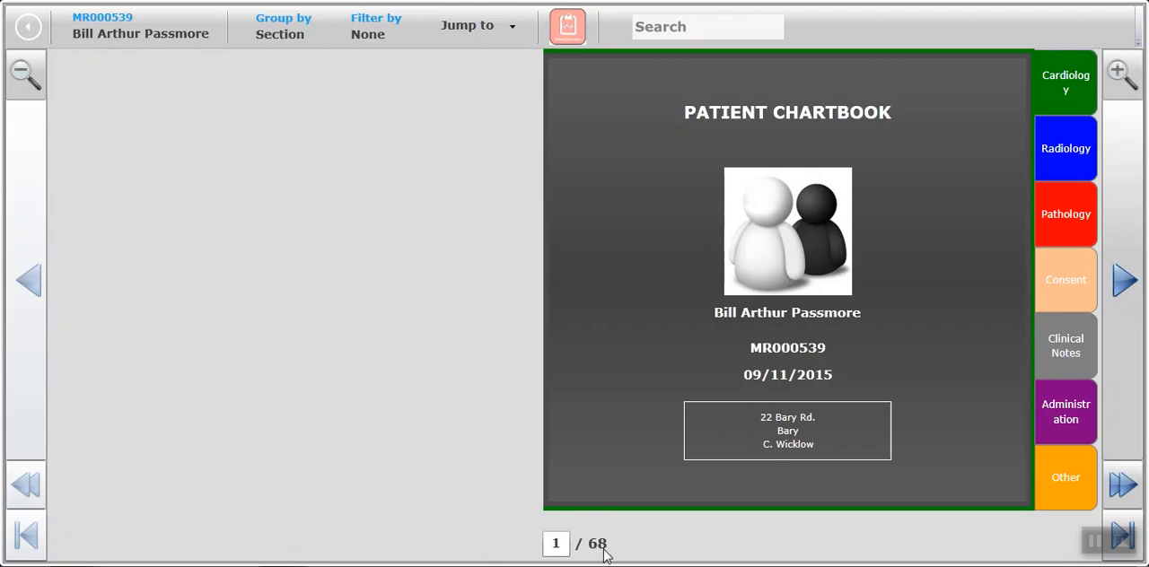
Page through the chartbook from the Consent section into Clinical Notes, up to the MR82 Patient Admission Form.
click(1048, 290)
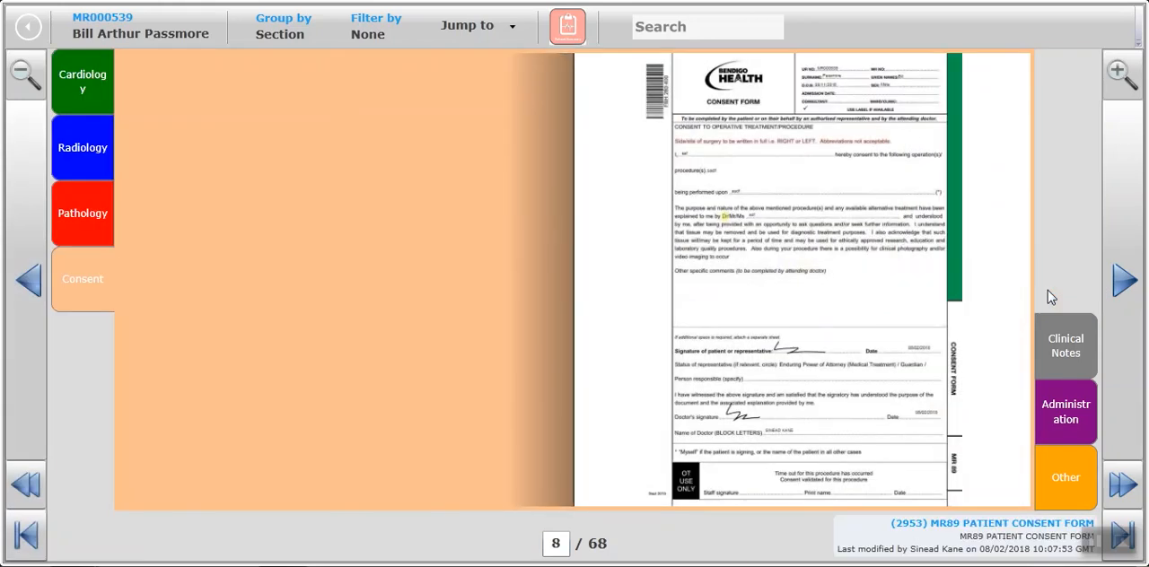
click(1124, 281)
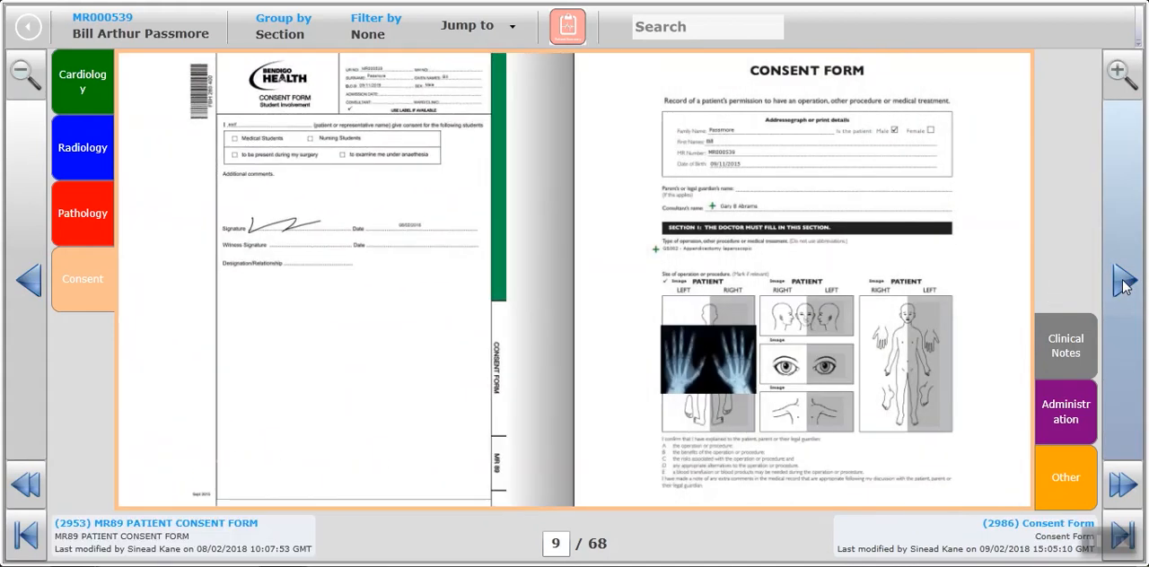
click(1124, 281)
click(1124, 282)
click(1124, 282)
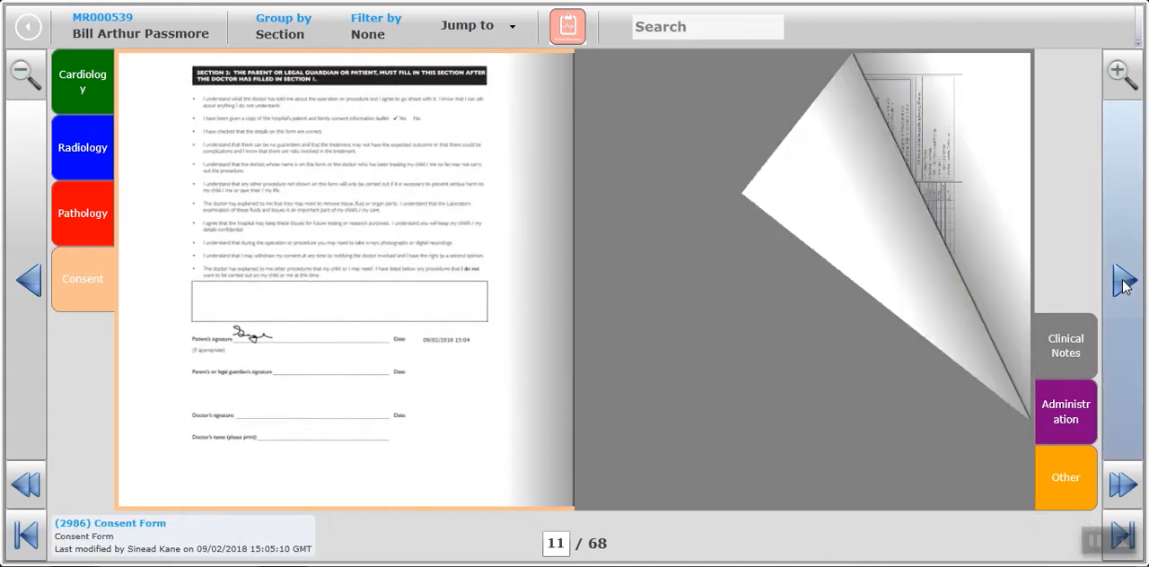
click(1124, 282)
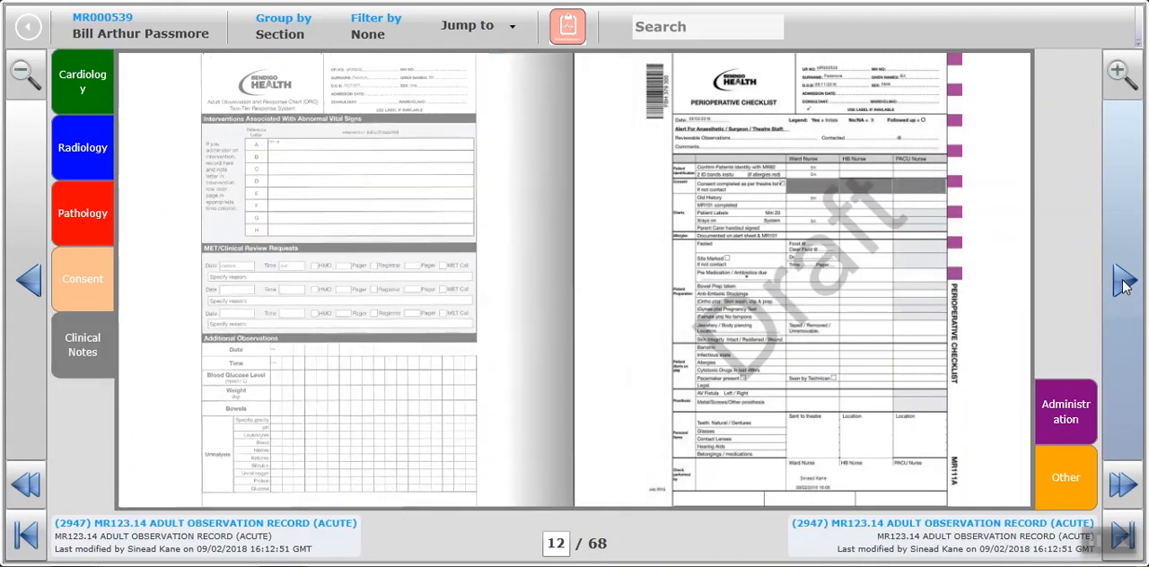
click(1124, 282)
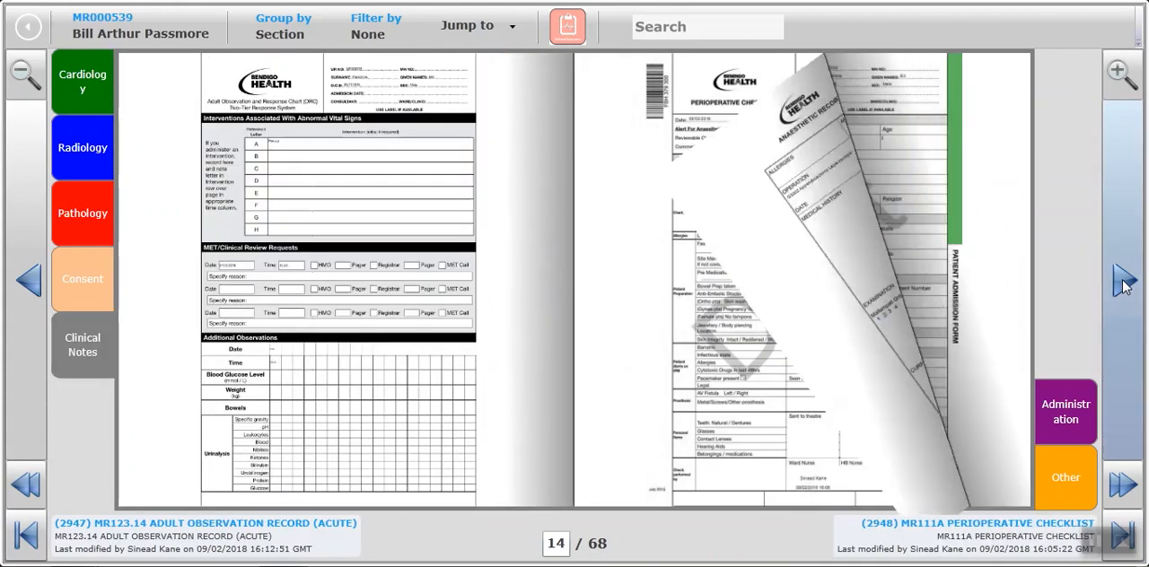
click(1124, 282)
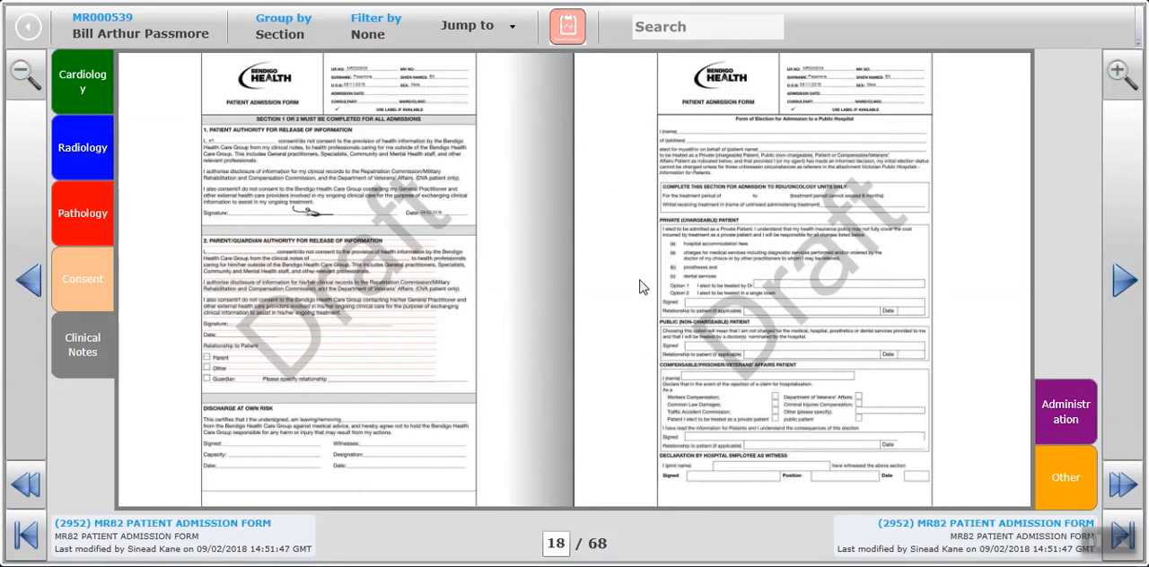
Open the patient summary and look through its sections.
click(572, 39)
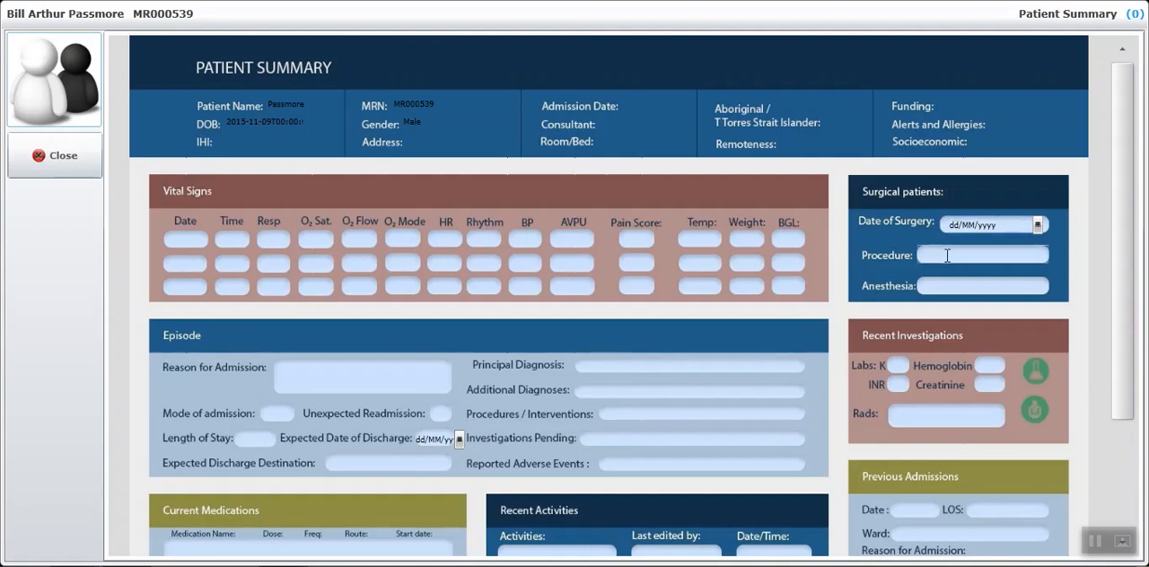
drag(1129, 373, 1128, 510)
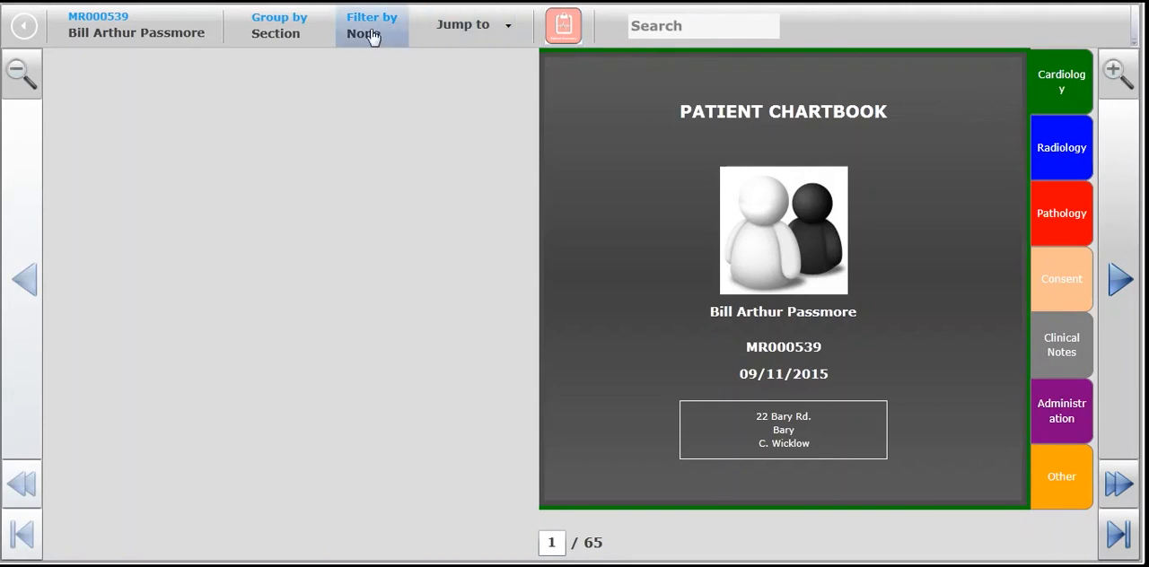
Search the chartbook for "admiss" and open the MR82 Patient Admission Form for editing.
click(637, 25)
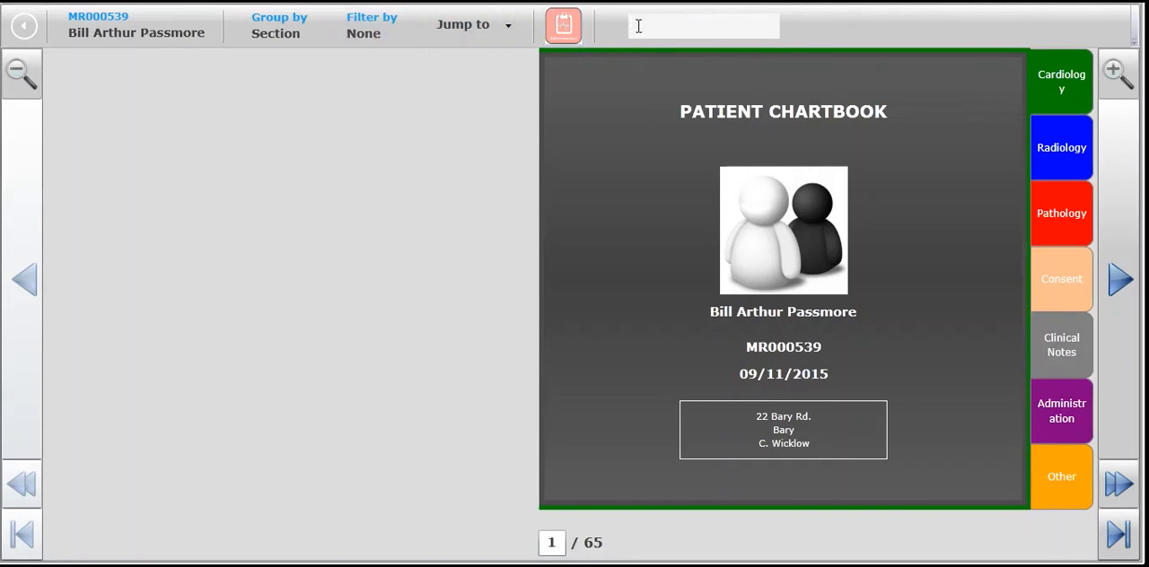
text(admiss)
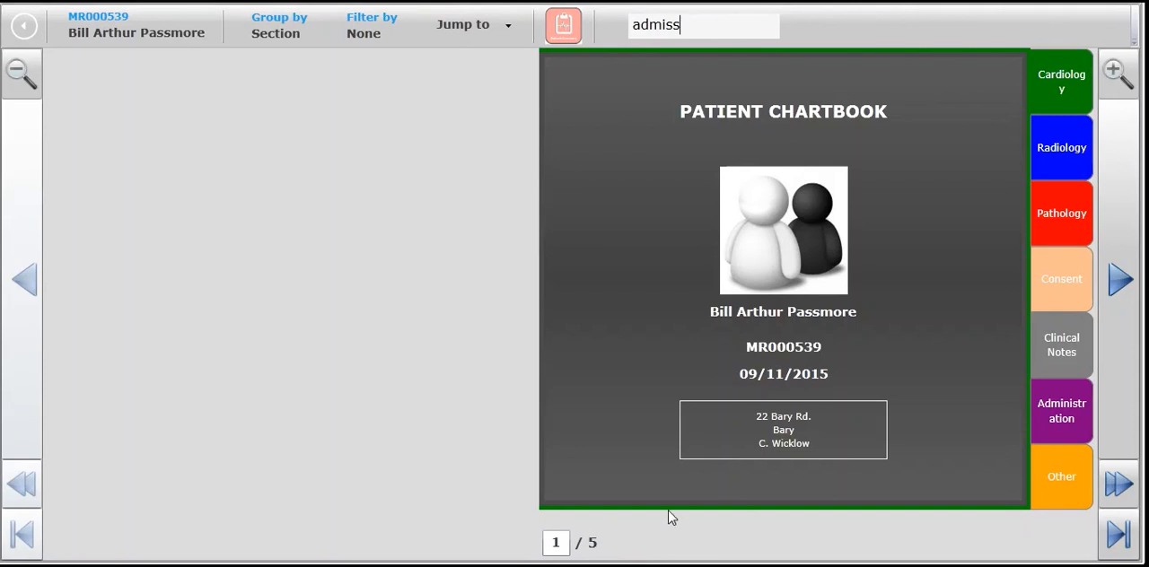
click(1122, 282)
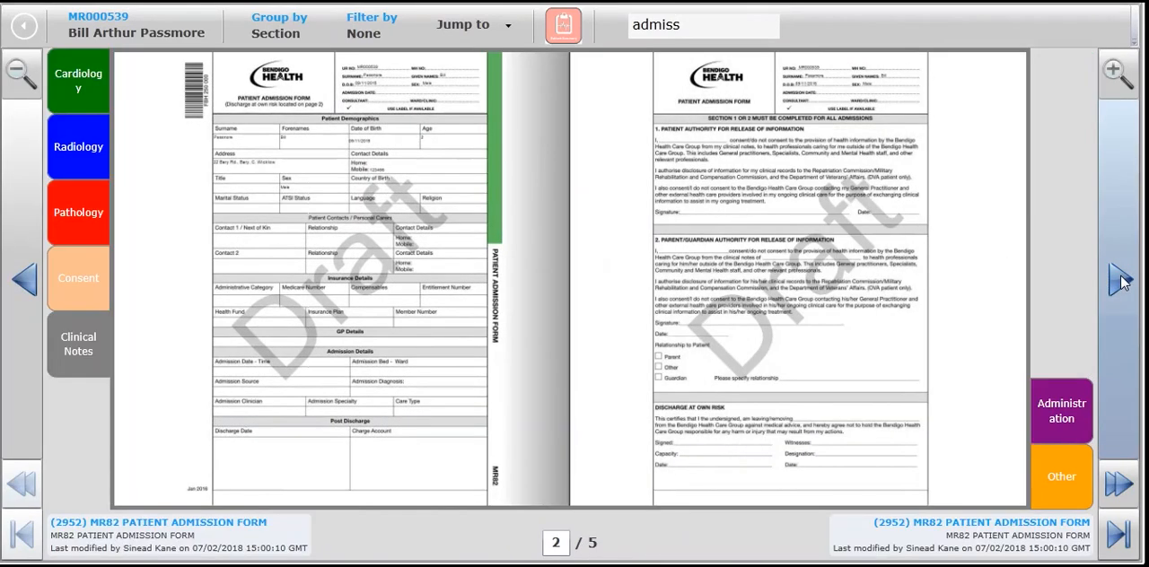
click(1116, 76)
click(1117, 75)
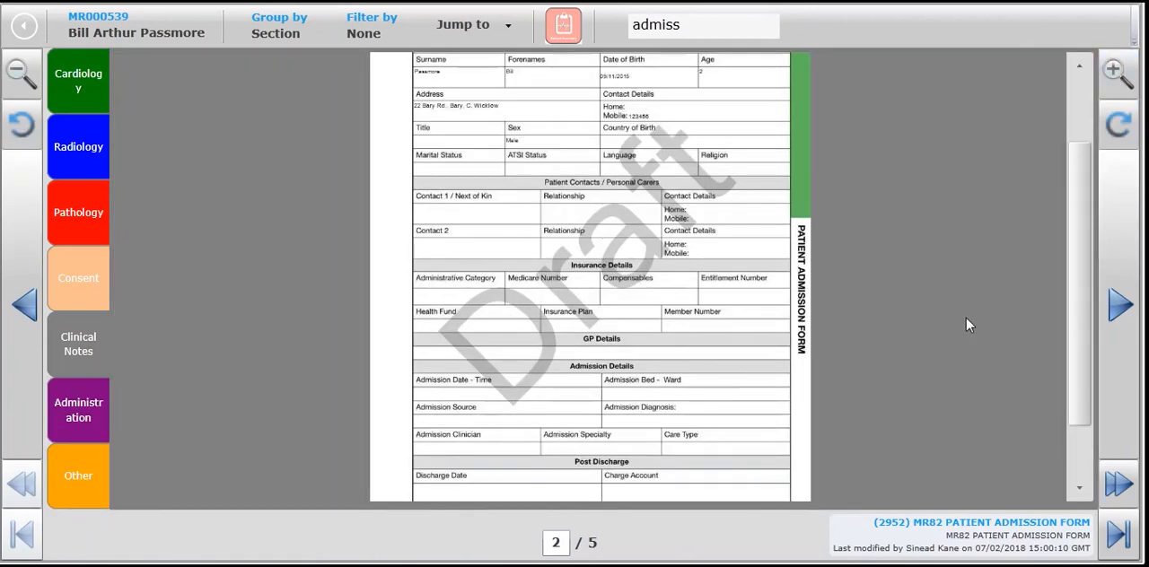
drag(1074, 311, 1077, 229)
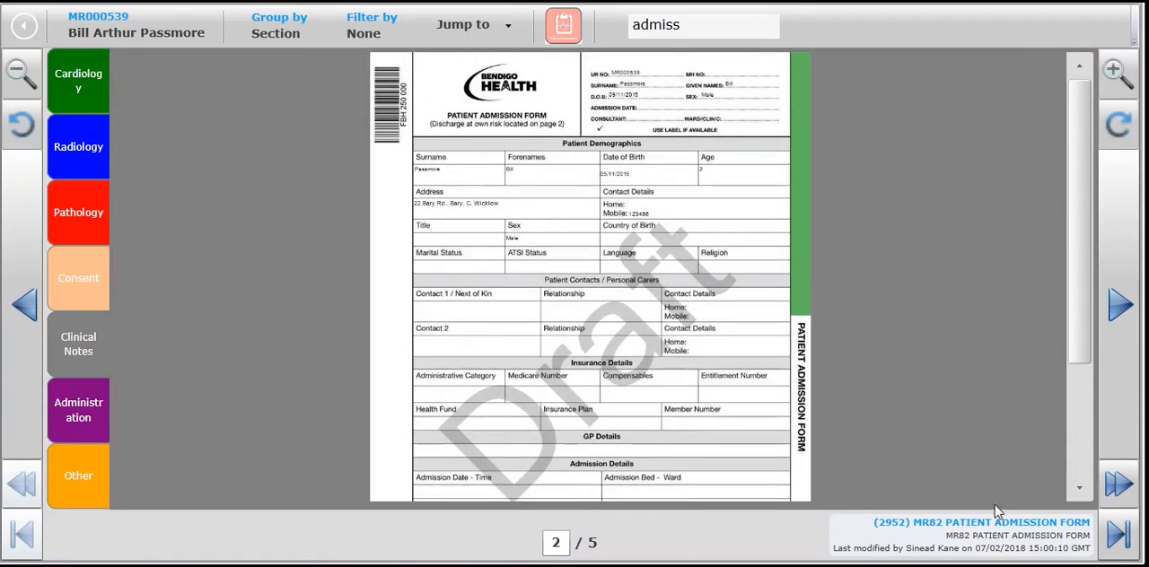
click(1004, 531)
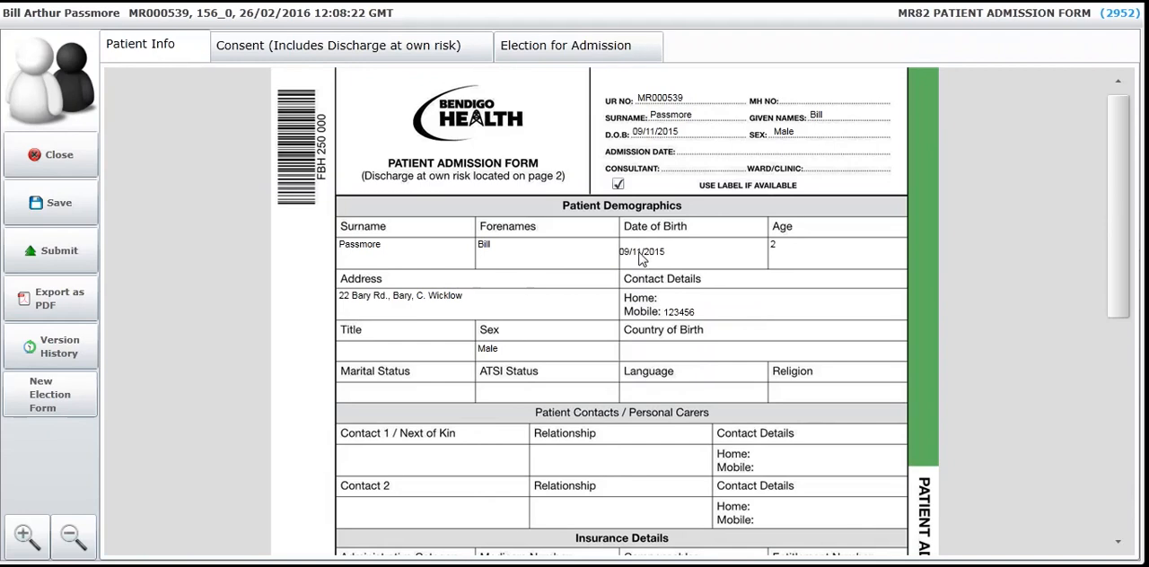
Enter the doctor's name under GP Details in the Patient Info part of the admission form.
scroll(504, 408, down, 3)
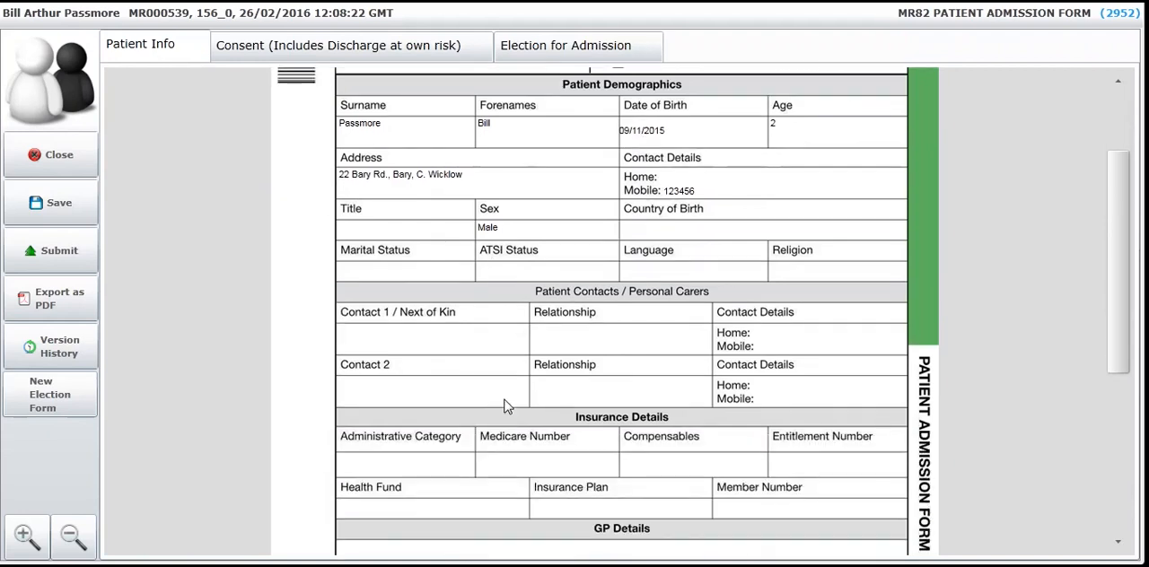
scroll(504, 408, down, 3)
click(418, 427)
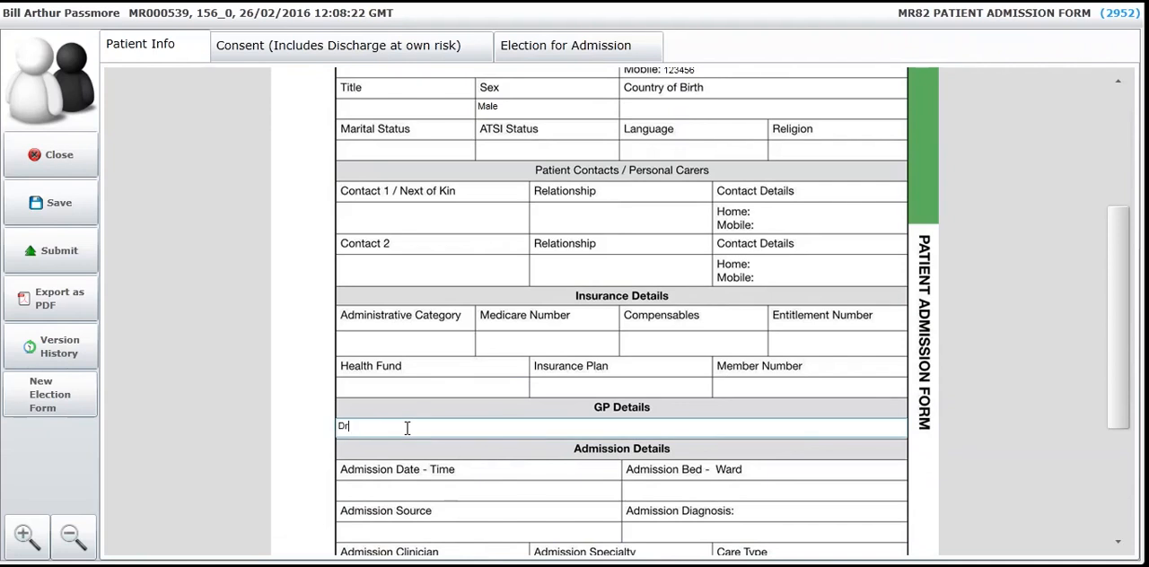
text(Dr Black)
In the Consent part, enter "ert" as the name in the patient authority section and add an accepted freehand signature.
click(336, 50)
click(337, 244)
click(333, 248)
text(ert)
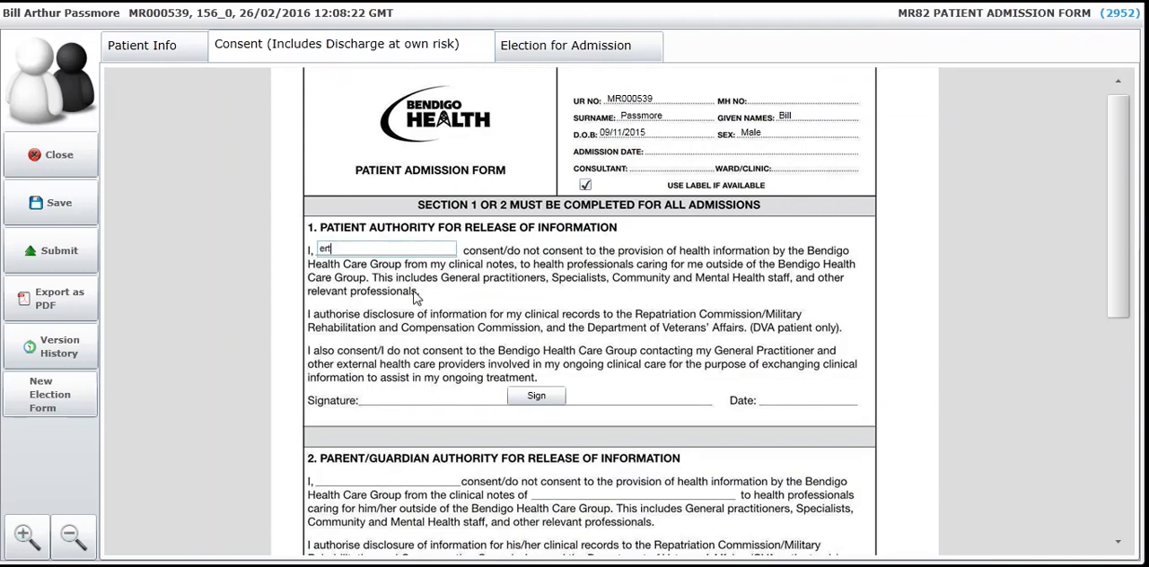
click(531, 398)
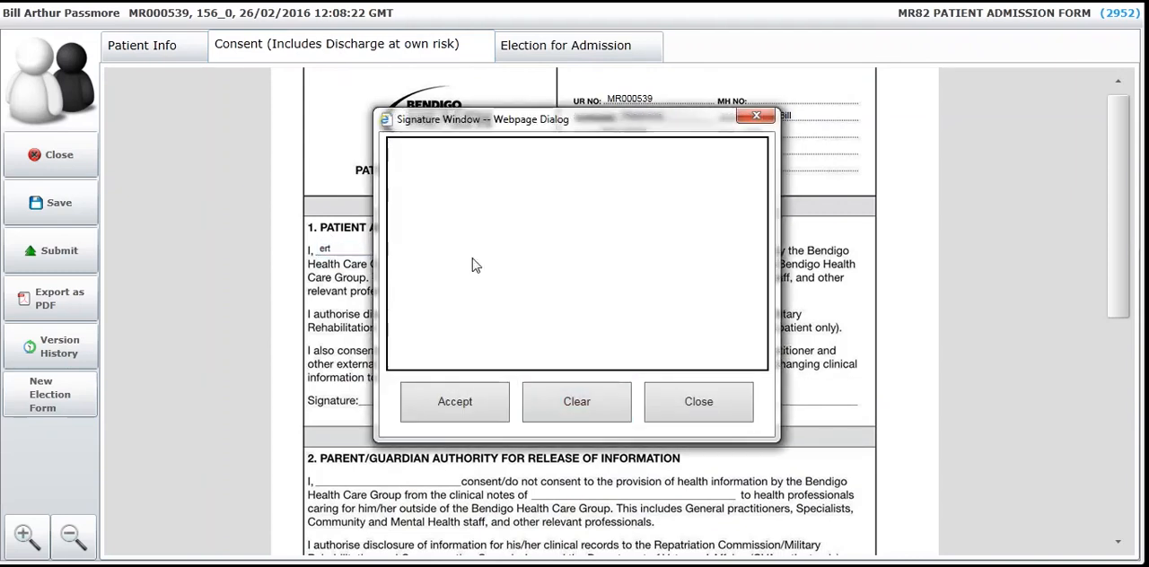
drag(466, 243, 664, 299)
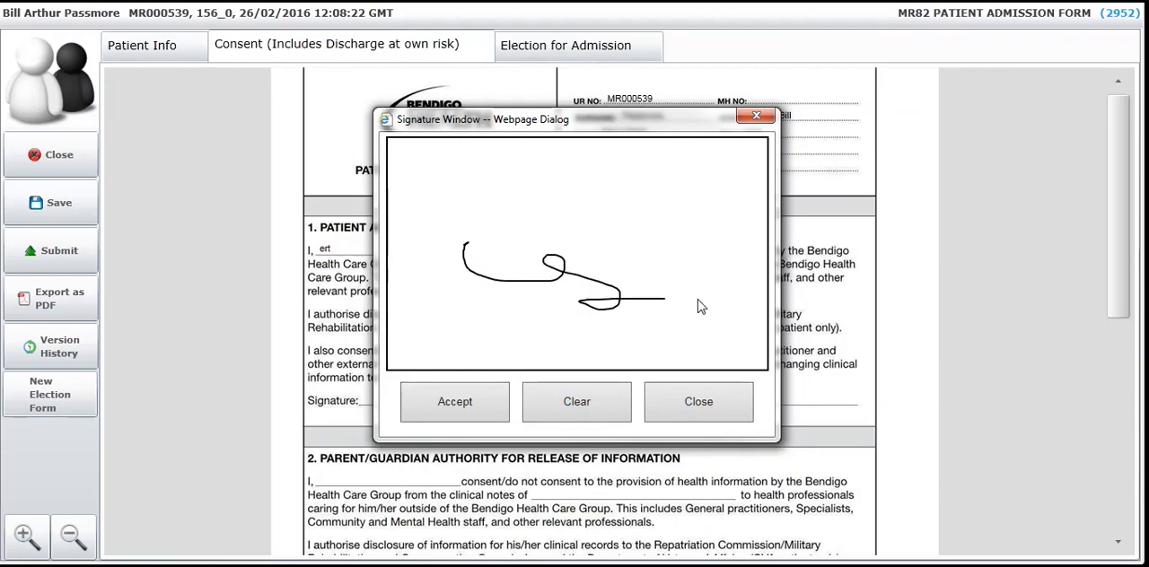
click(484, 414)
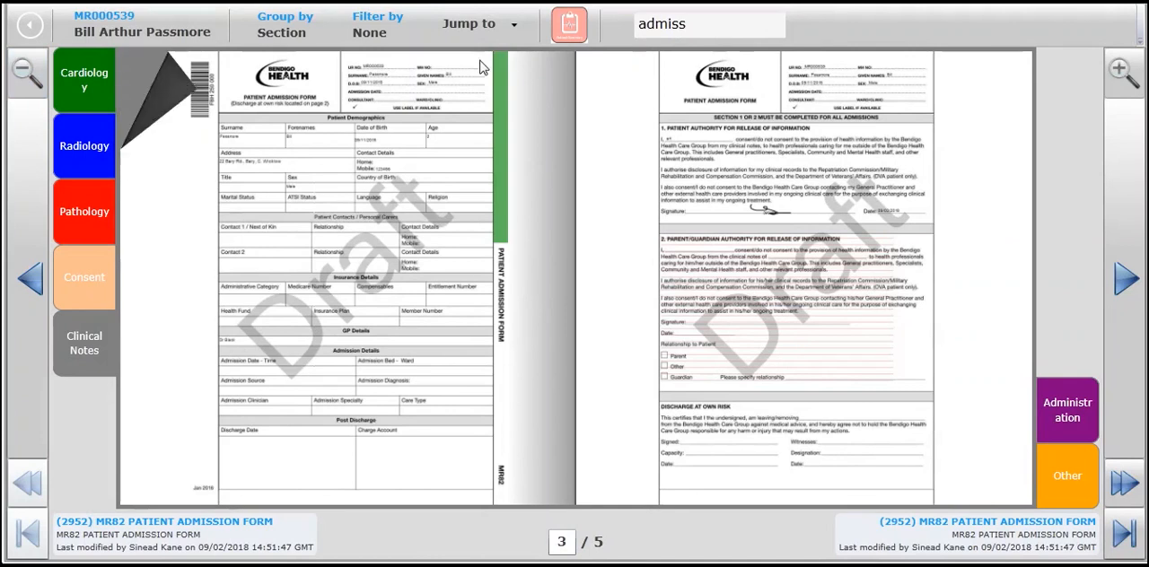
Clear the chartbook search and examine the chest X-ray report in the Radiology section.
drag(688, 25, 637, 30)
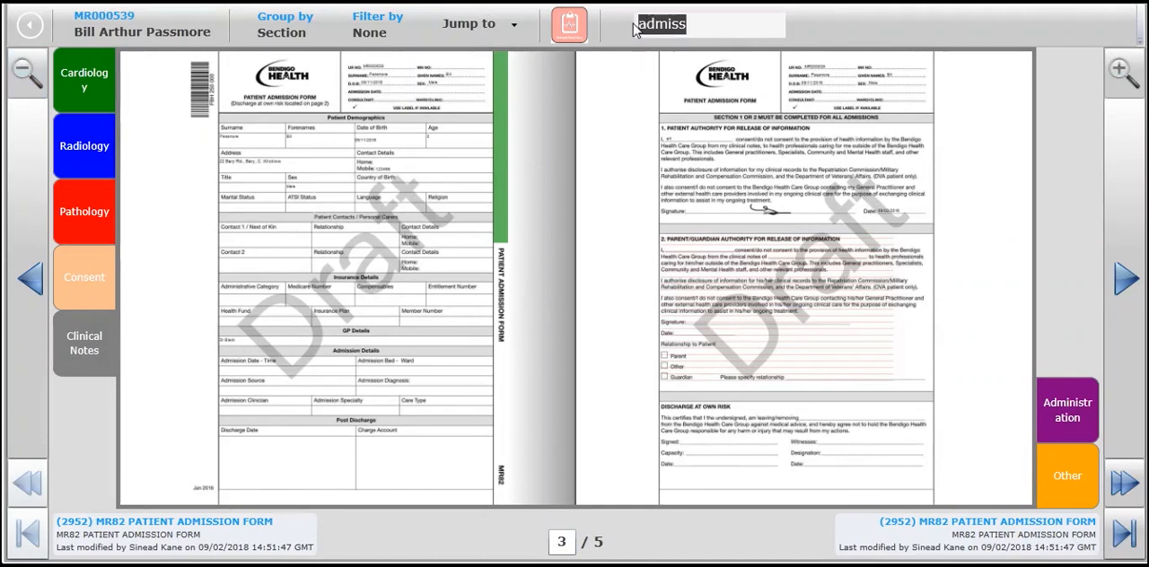
key(BackSpace)
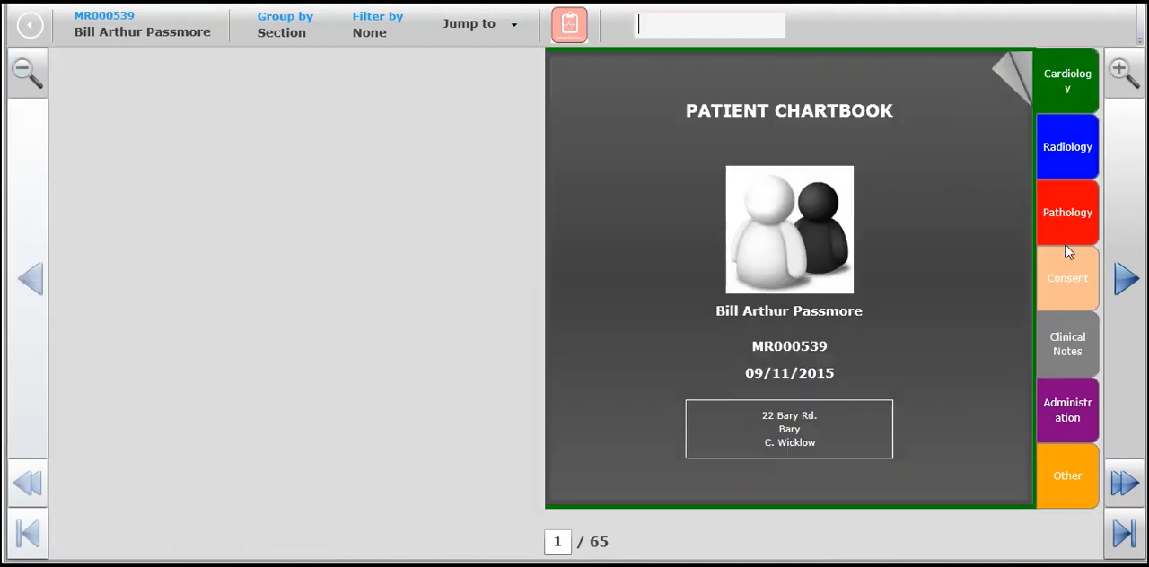
click(1067, 159)
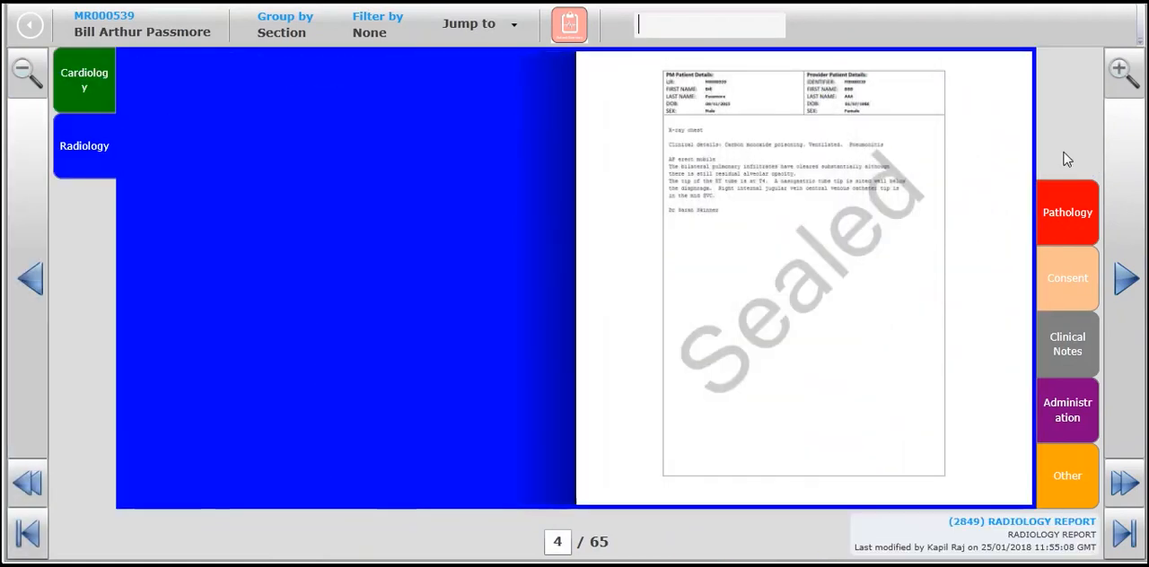
click(1120, 71)
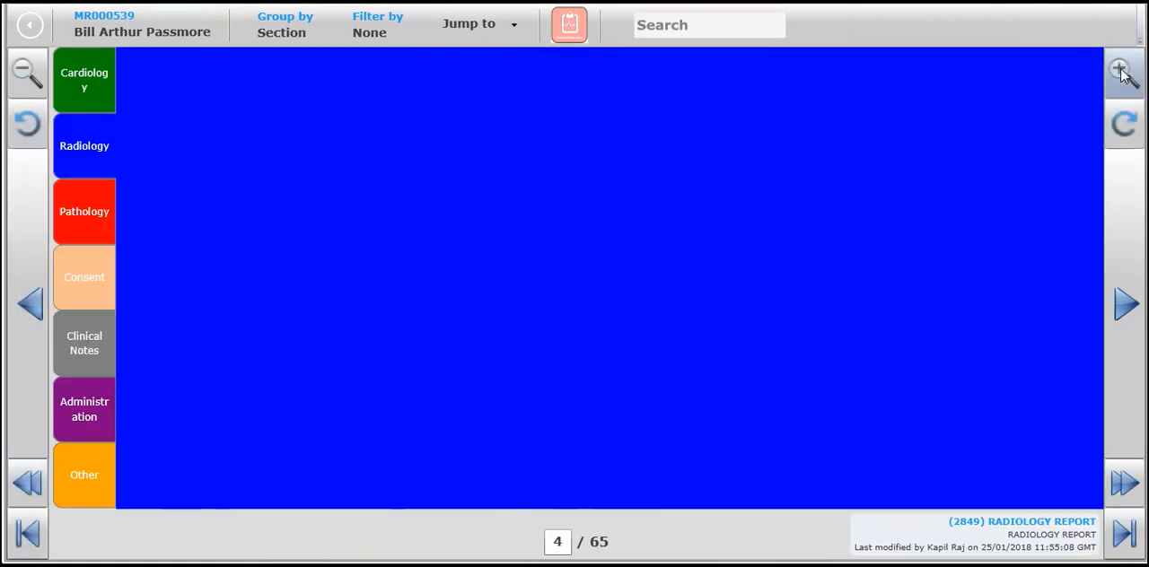
click(1120, 72)
click(1122, 71)
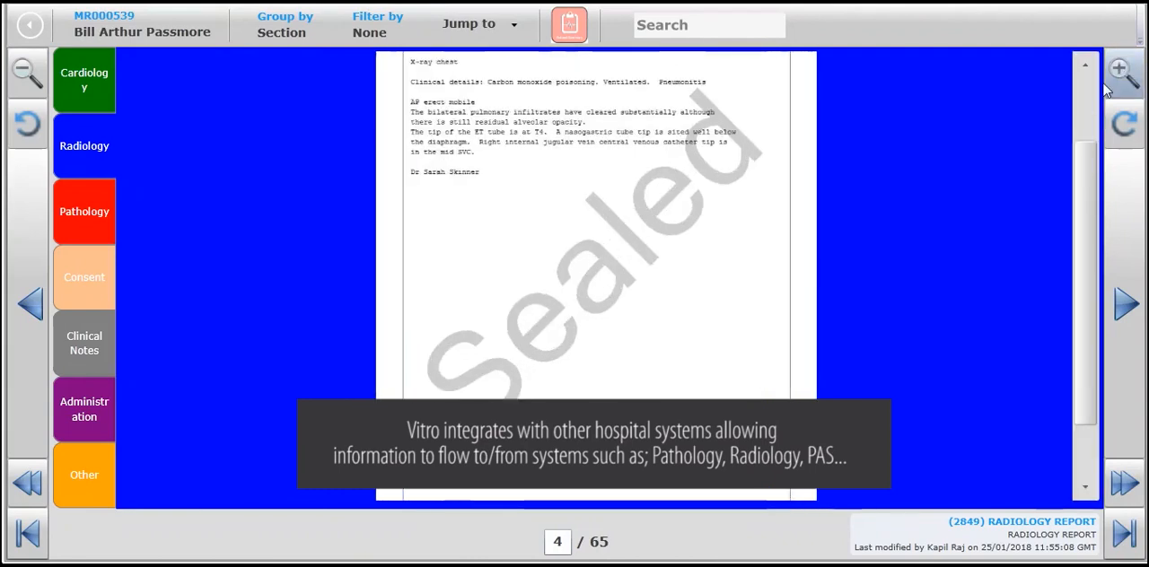
drag(1097, 193, 1087, 107)
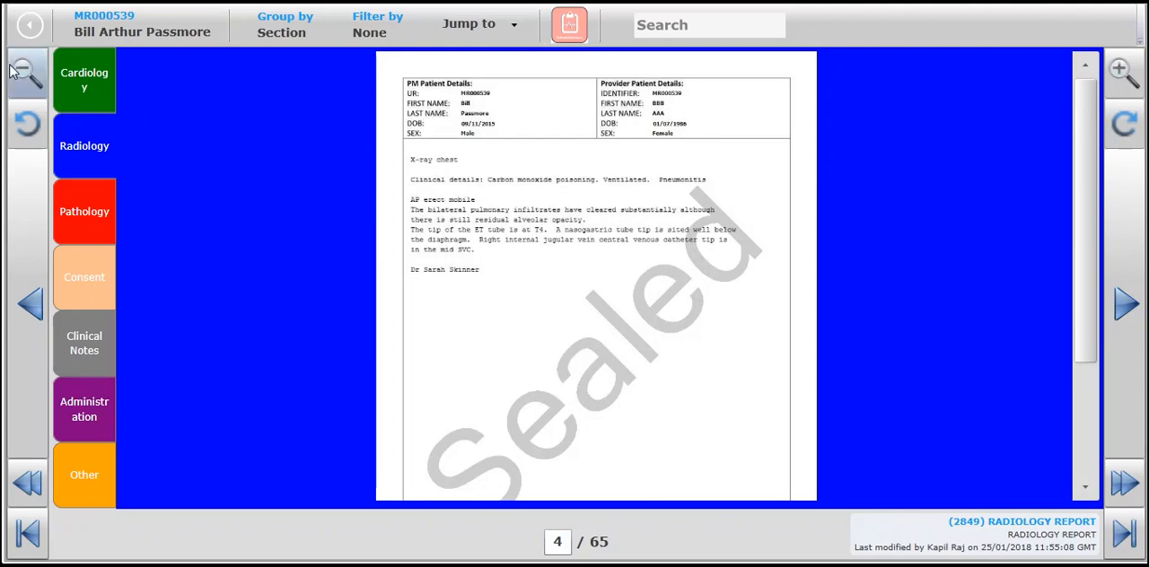
Examine the haematology report in the Pathology section up close and return to the full page view.
click(75, 219)
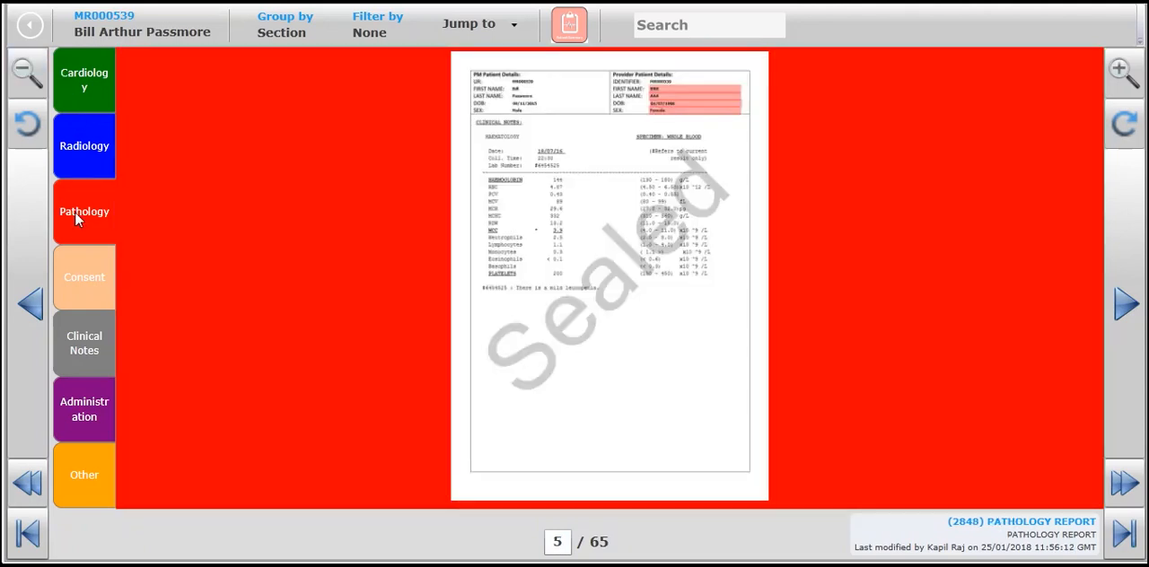
click(1117, 71)
click(1117, 71)
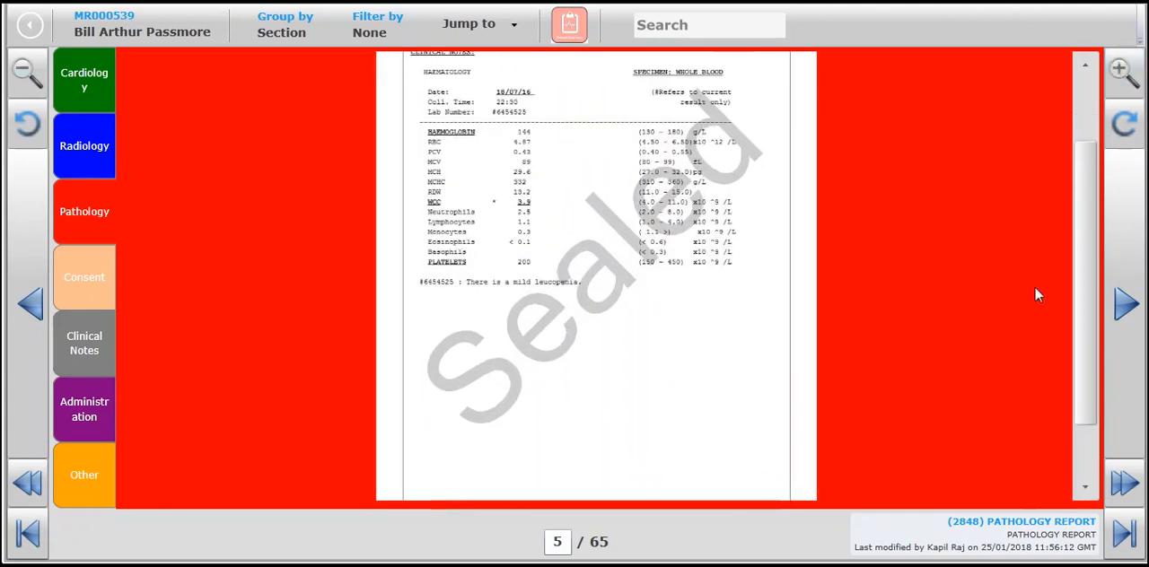
scroll(1086, 269, up, 2)
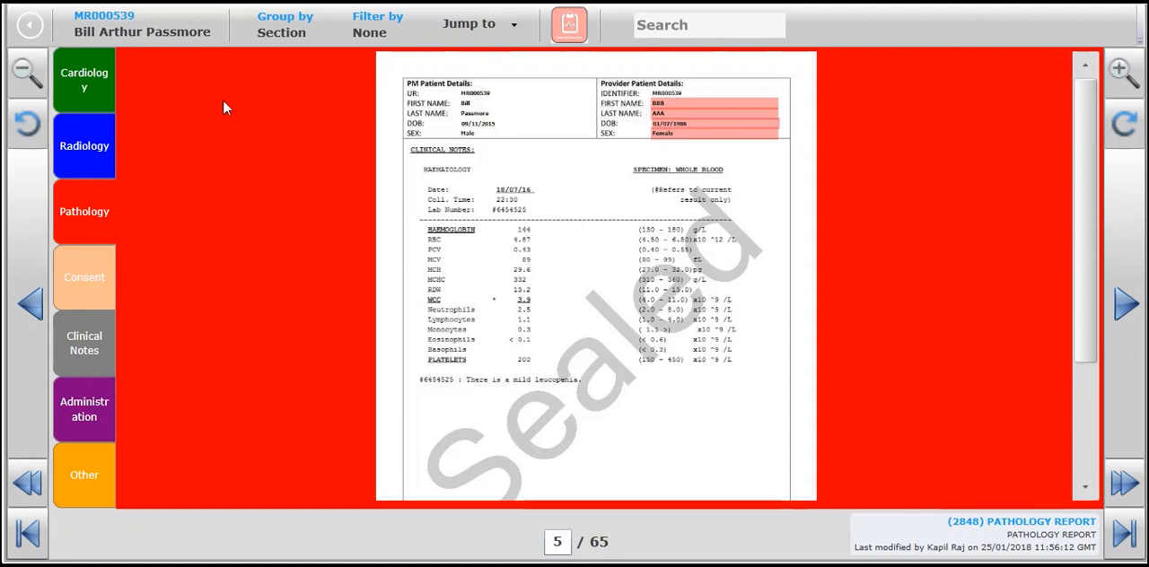
click(24, 77)
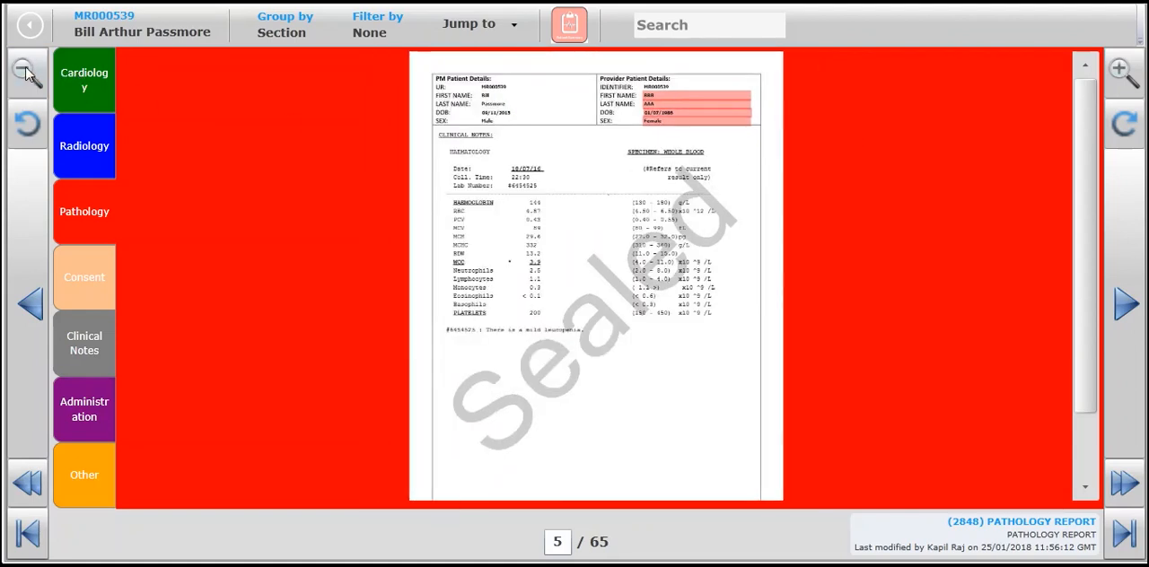
click(25, 76)
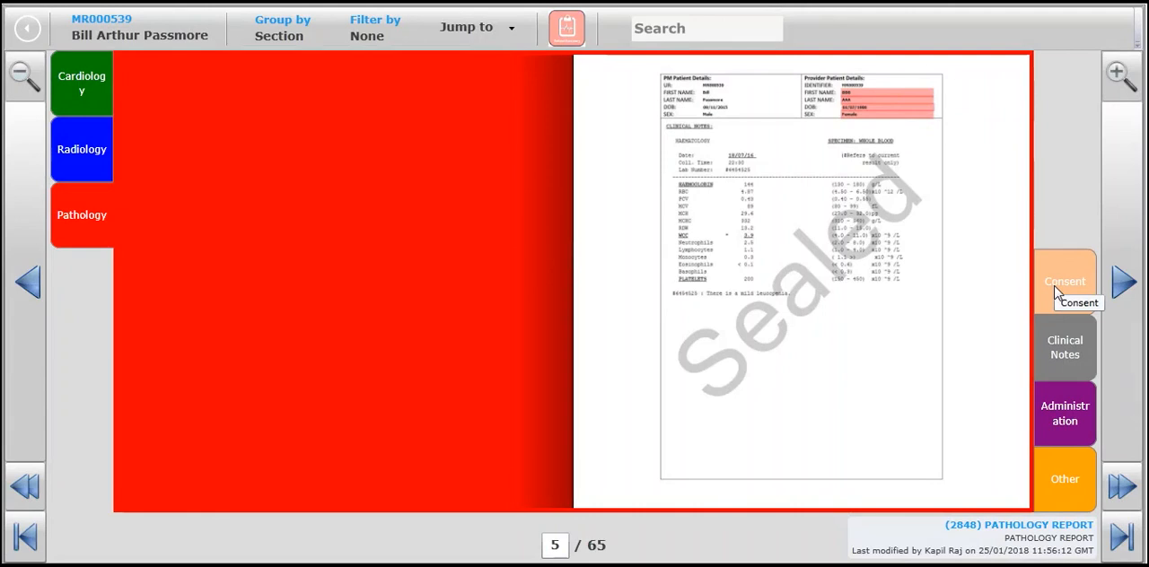
Go to the draft Consent Form on page 10 in the chartbook's Consent section and open it for editing.
click(1057, 291)
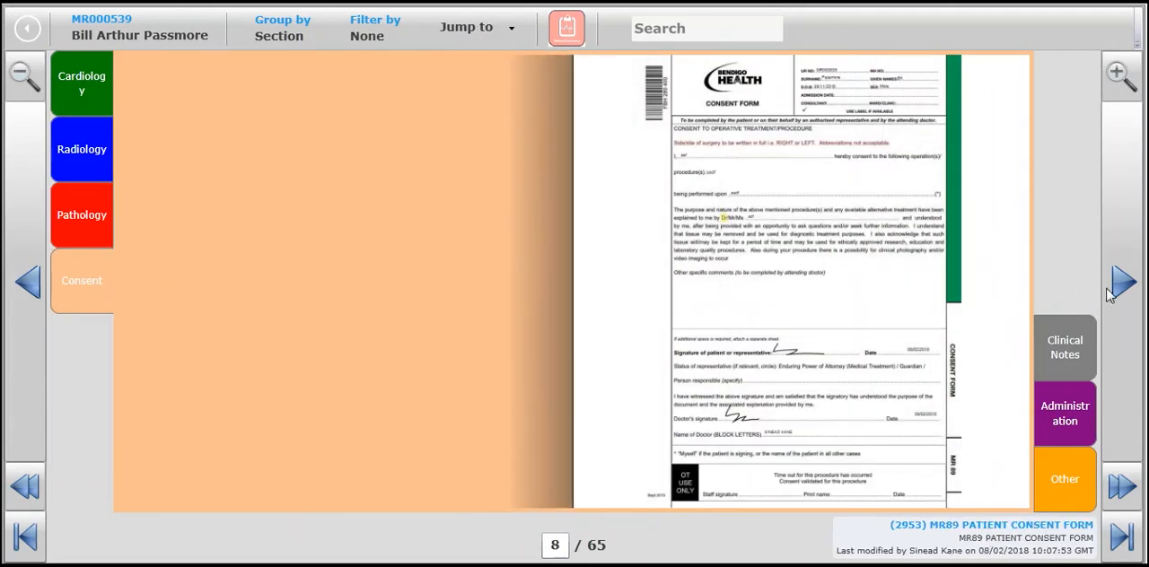
click(1121, 285)
click(1121, 285)
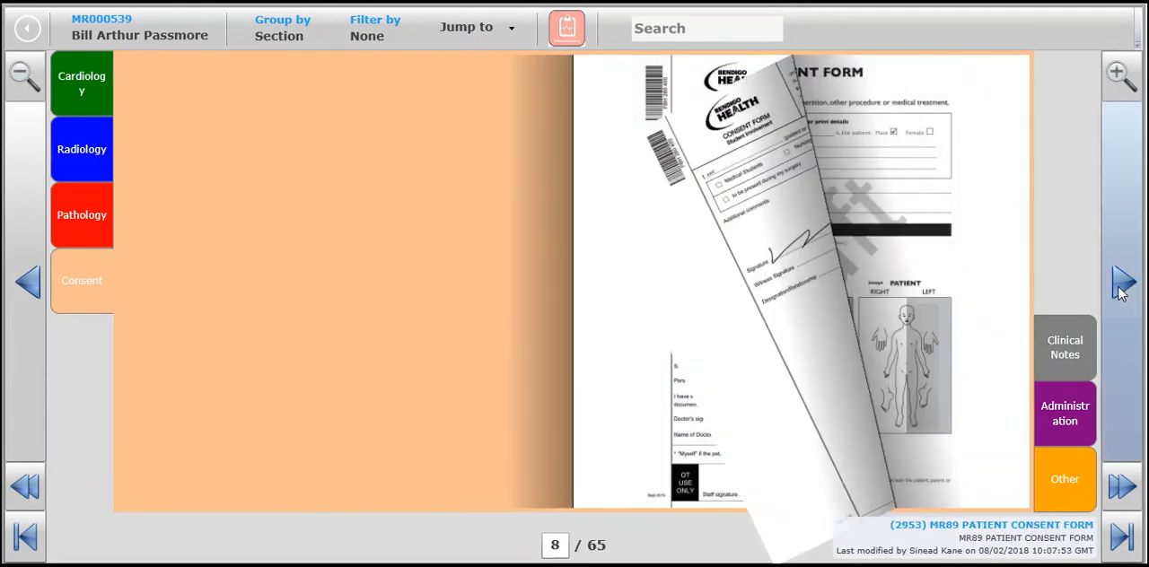
click(1118, 75)
click(1121, 308)
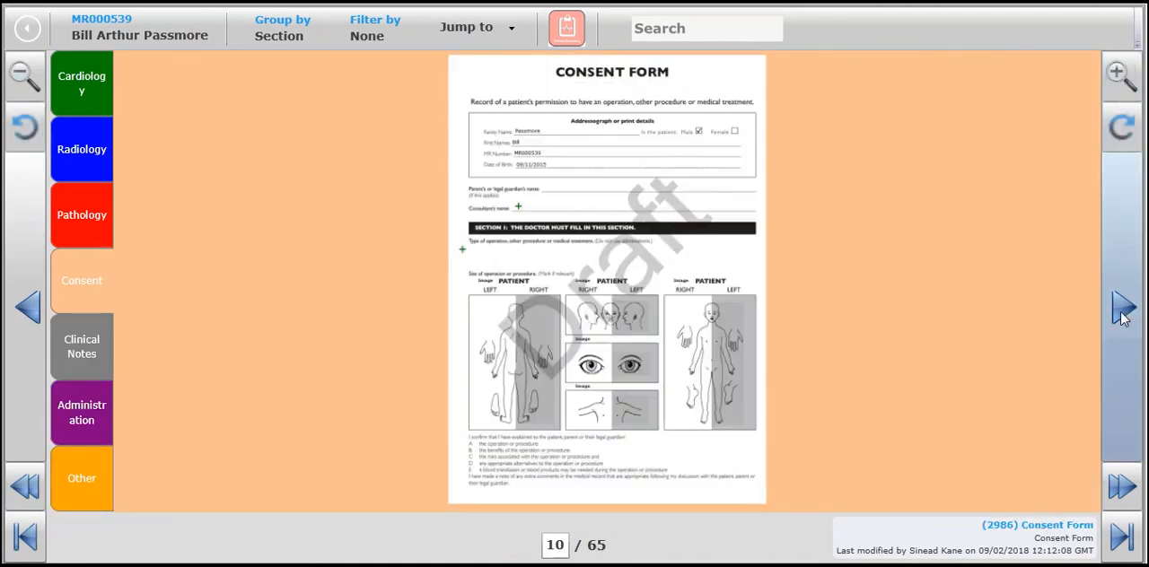
click(1038, 536)
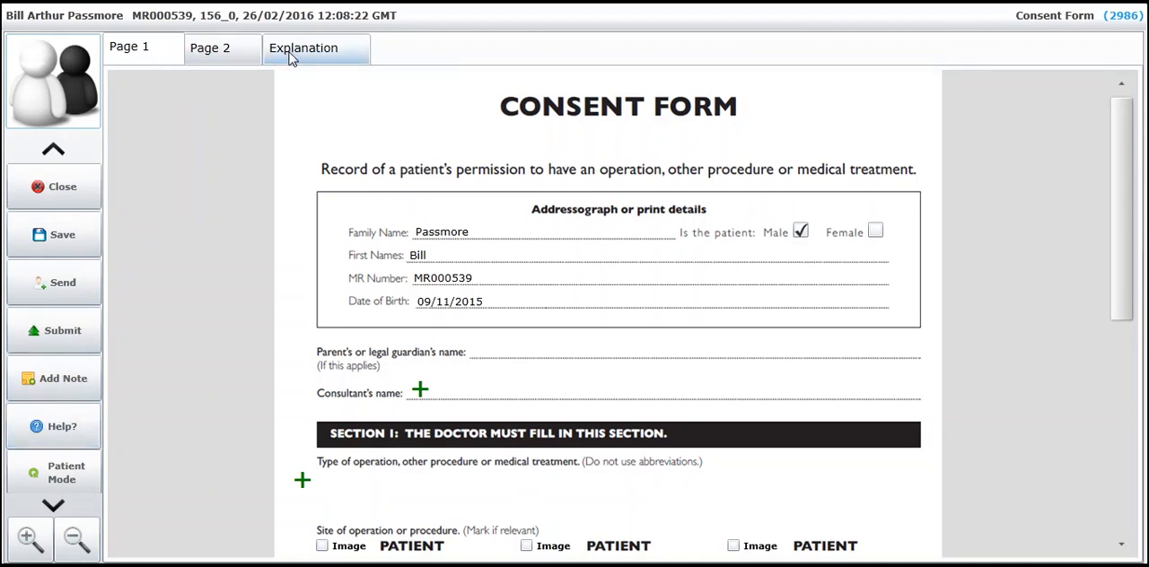
Fill in the consultant's name on the consent form by choosing a doctor from the doctors database.
click(420, 390)
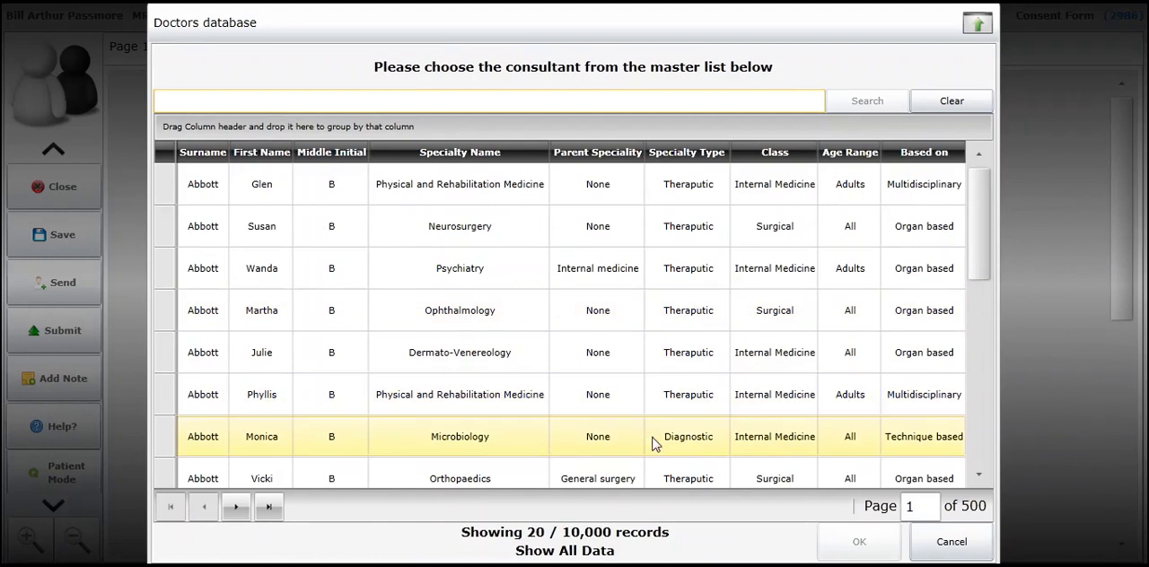
drag(981, 262, 980, 298)
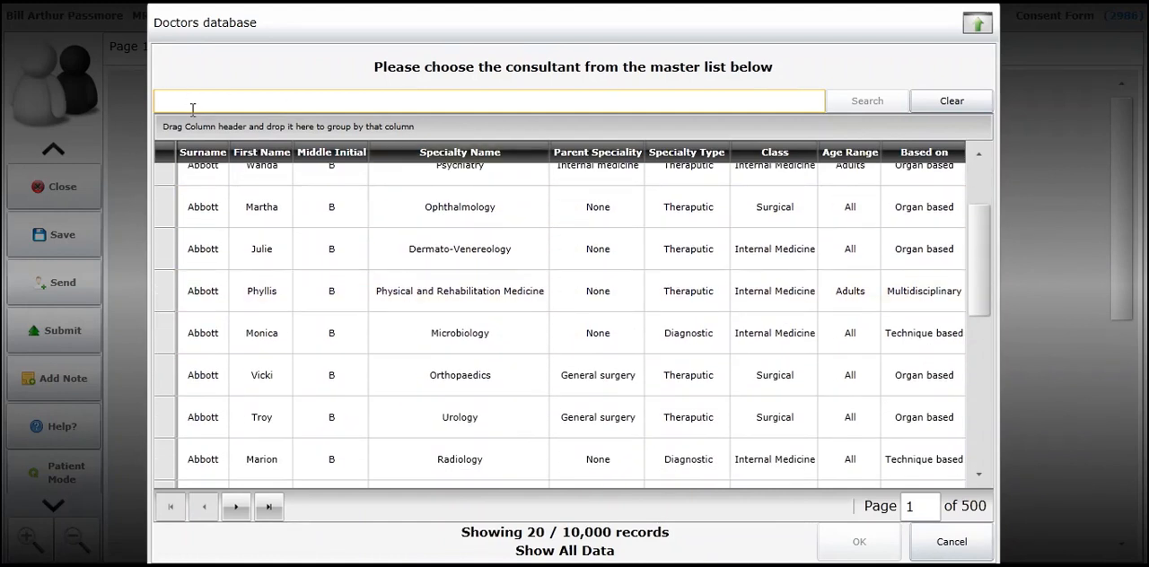
drag(978, 286, 962, 432)
click(495, 466)
click(854, 543)
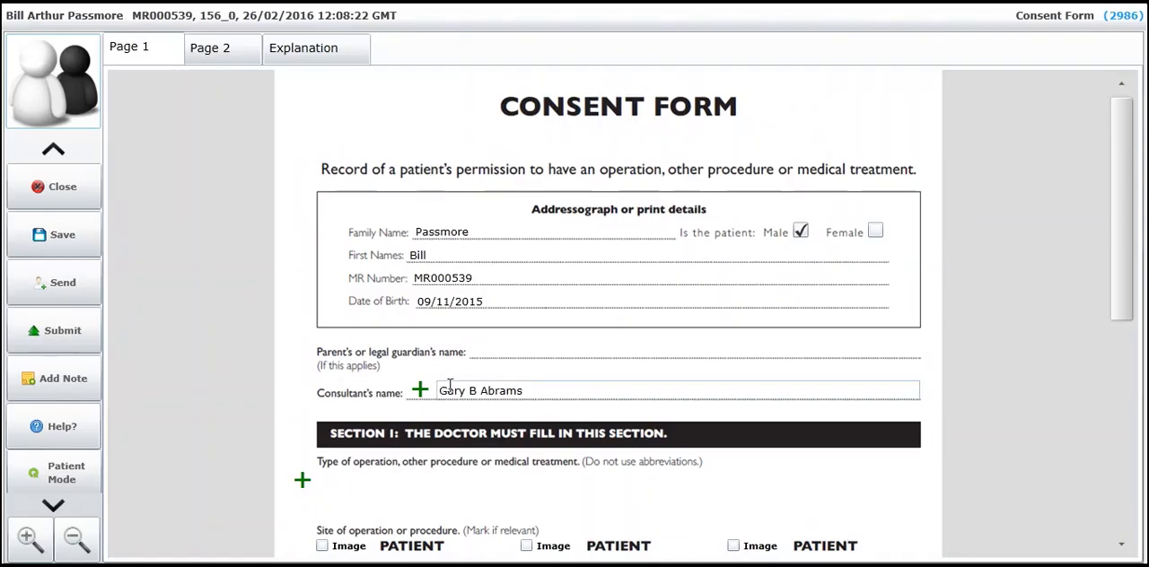
Search the surgery list for "appendi" and set the type of operation to Appendicectomy laparoscopic (GS002).
click(300, 482)
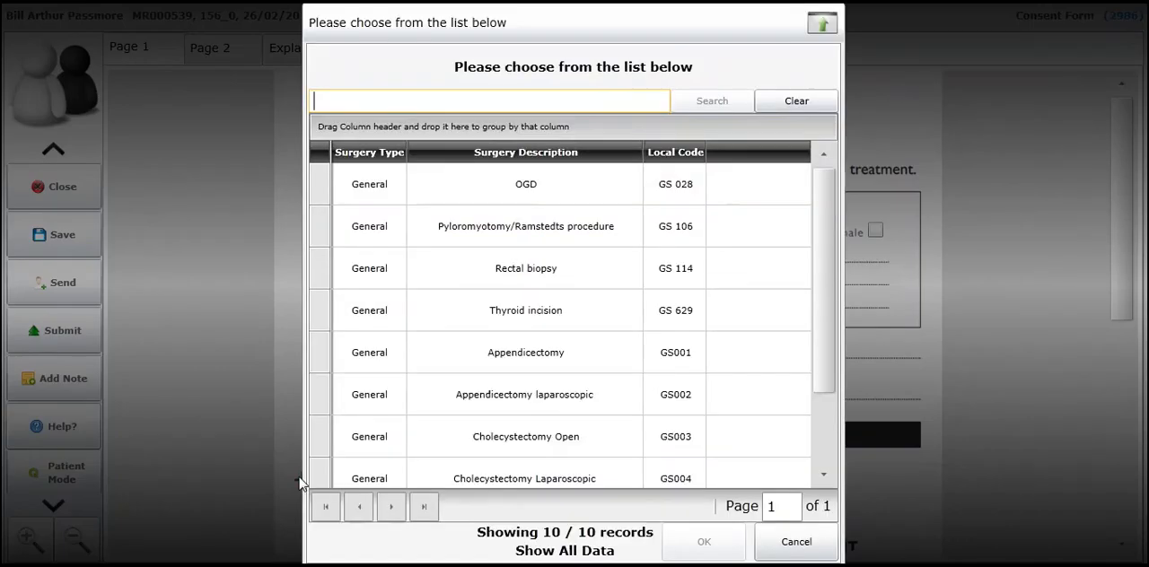
scroll(828, 368, down, 2)
scroll(828, 368, up, 2)
click(346, 101)
text(appendi)
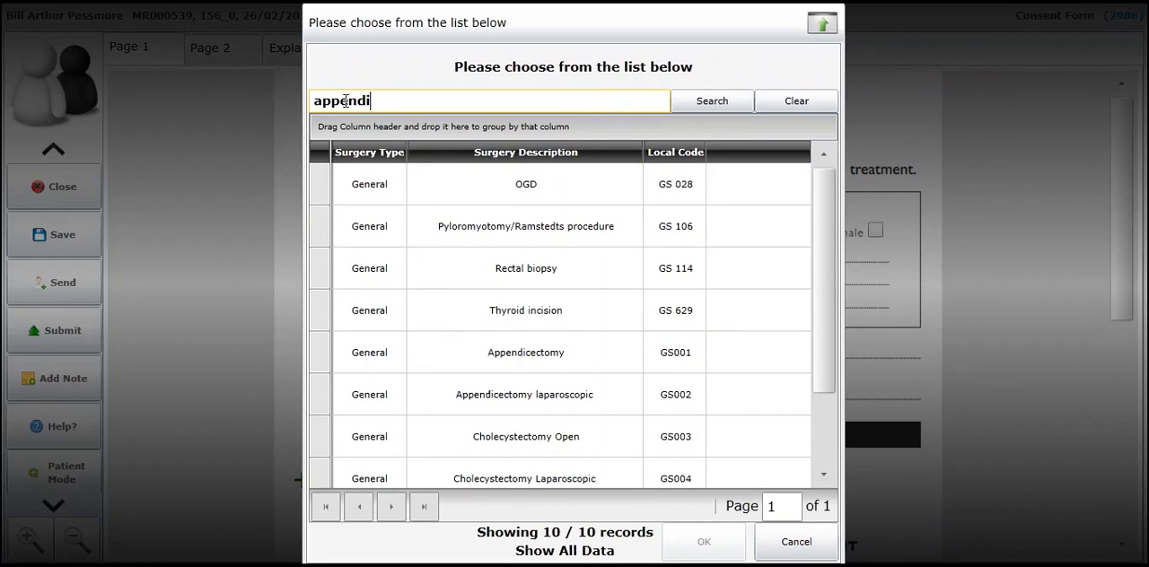
key(Return)
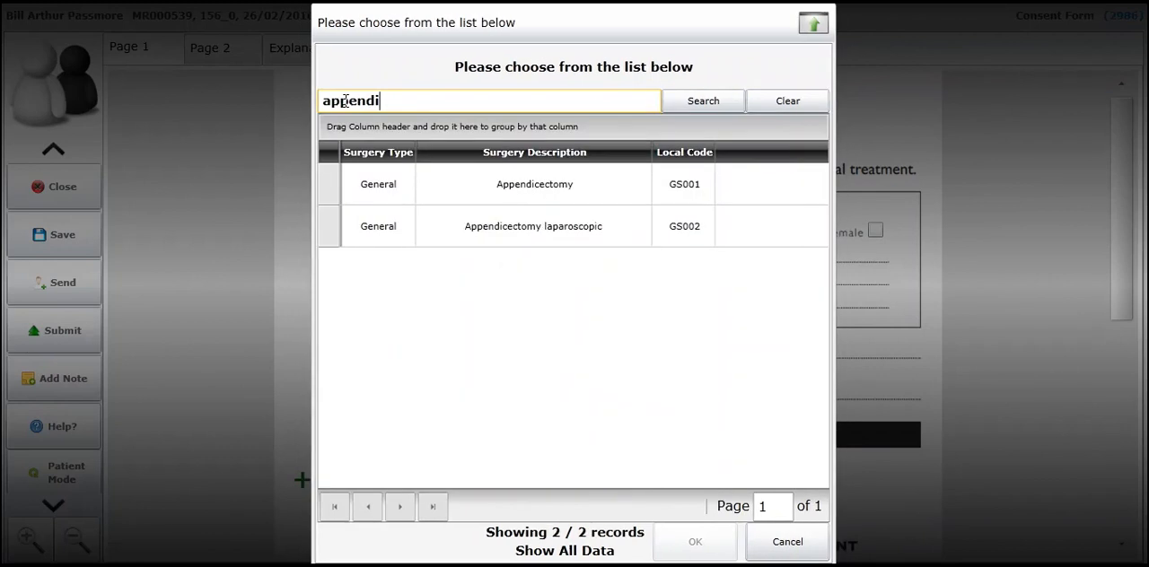
click(486, 232)
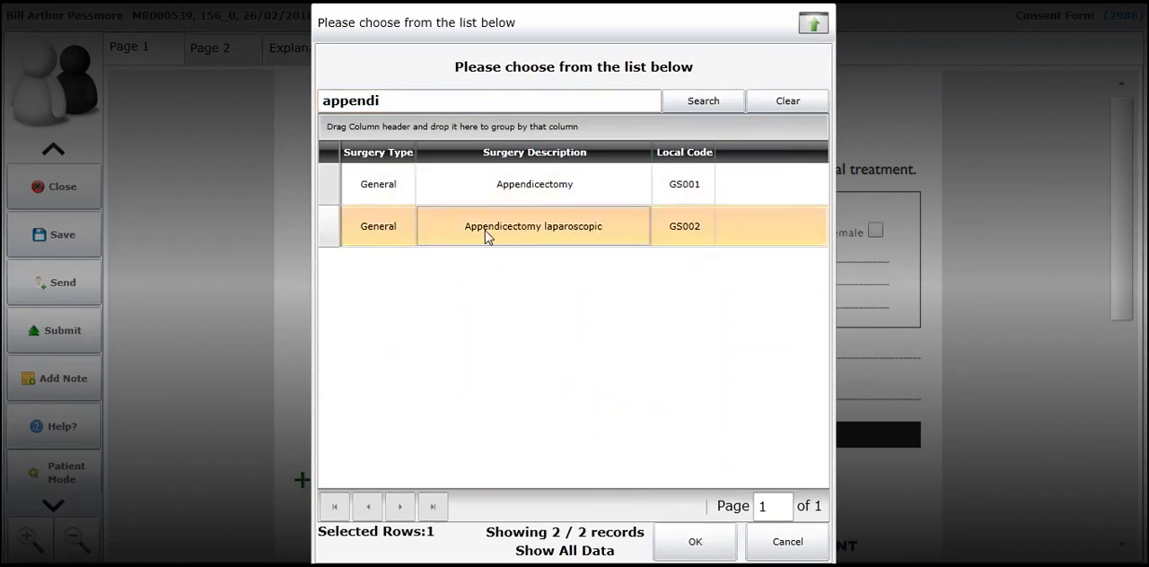
click(692, 542)
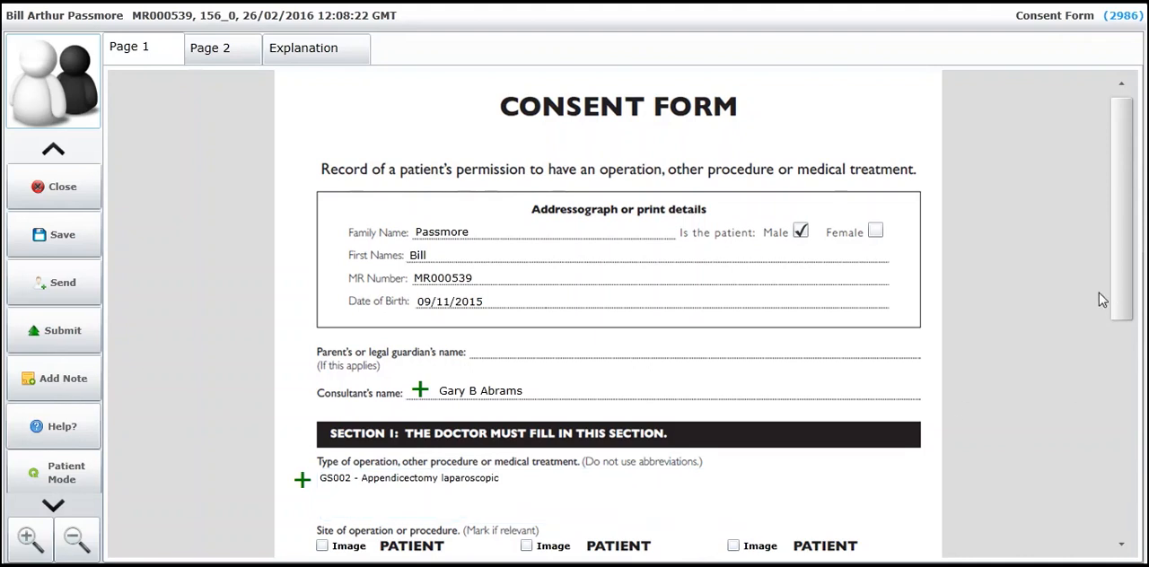
Under Site of operation or procedure, replace the first body diagram with the X-RAY IMAGE picture from the Pictures library.
scroll(1109, 384, down, 2)
scroll(1109, 385, down, 4)
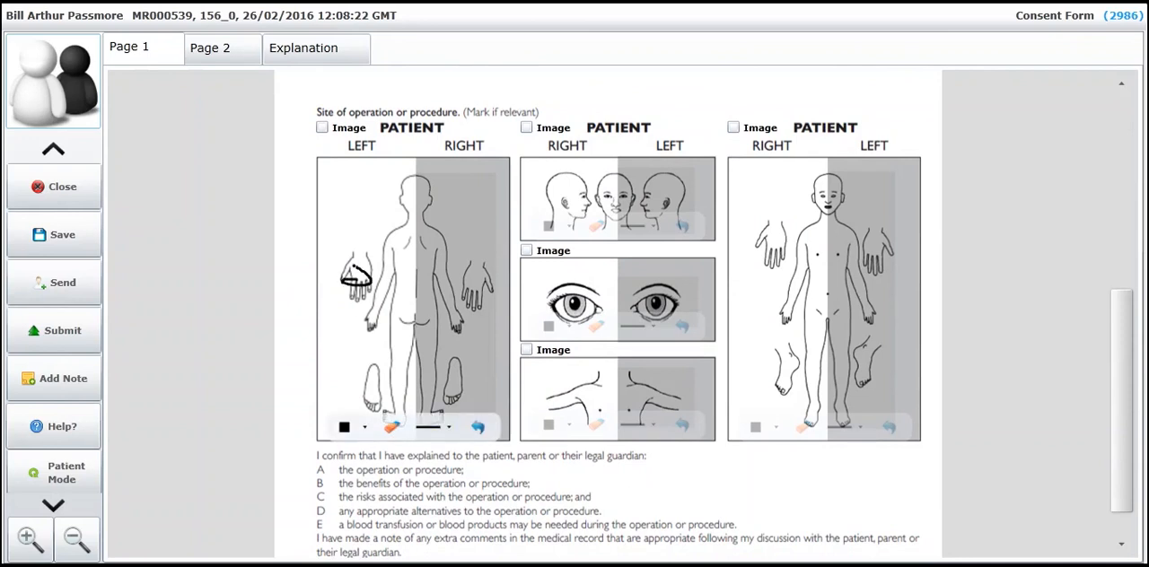
click(321, 128)
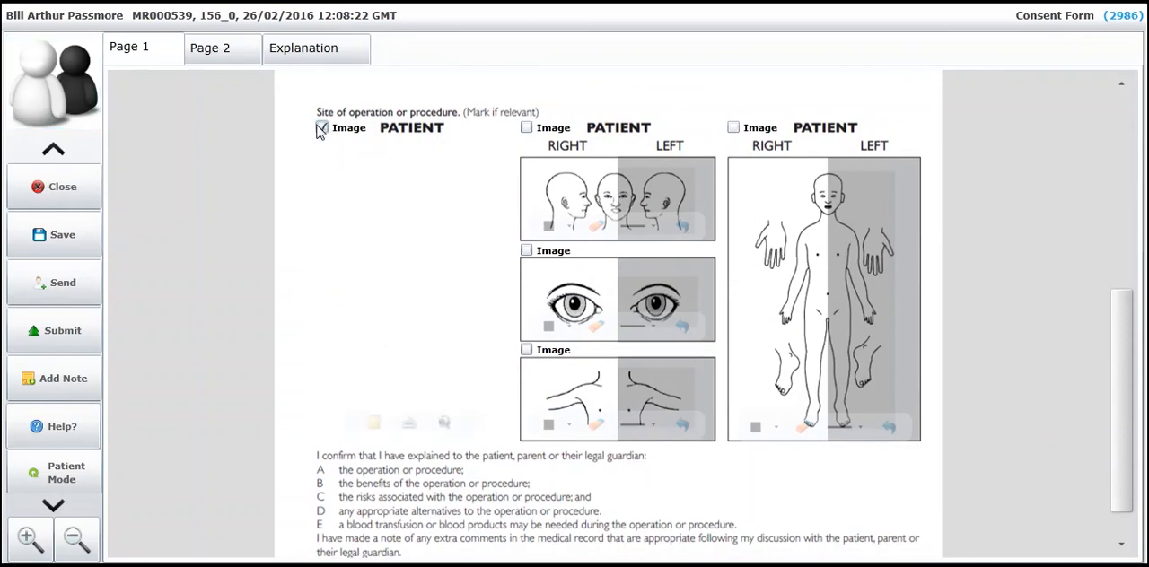
click(374, 422)
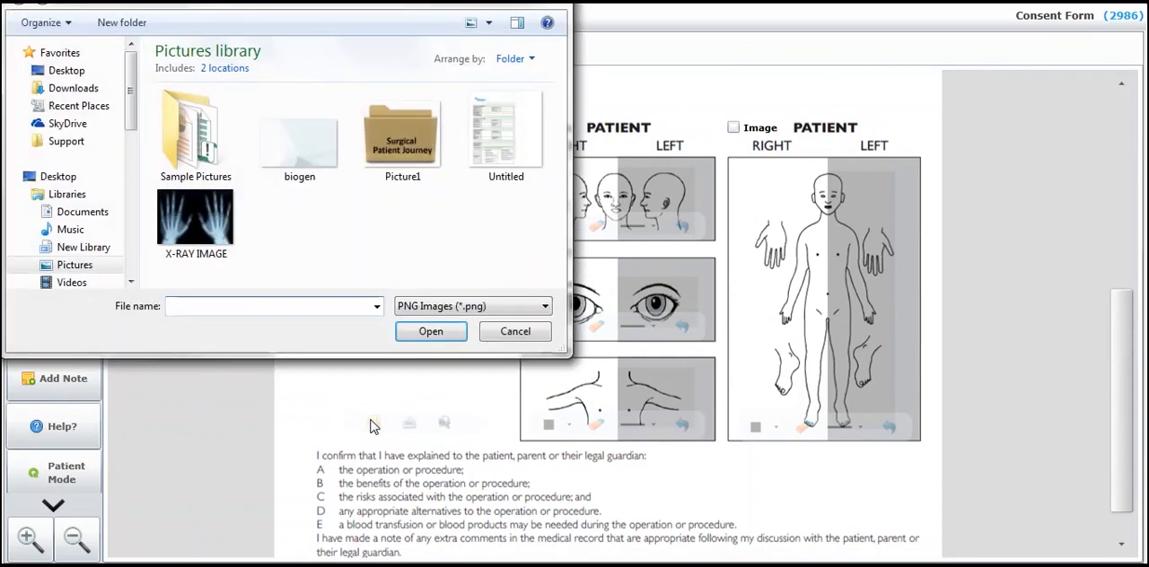
double_click(195, 220)
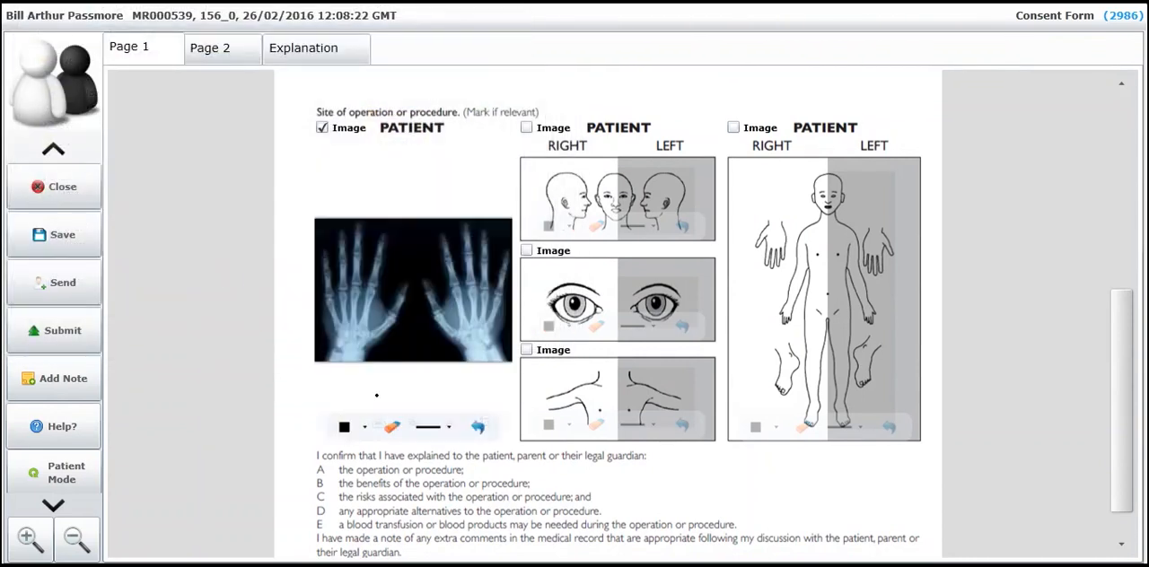
On Page 2 of the consent form, answer Yes to having been given the consent information leaflet.
click(219, 59)
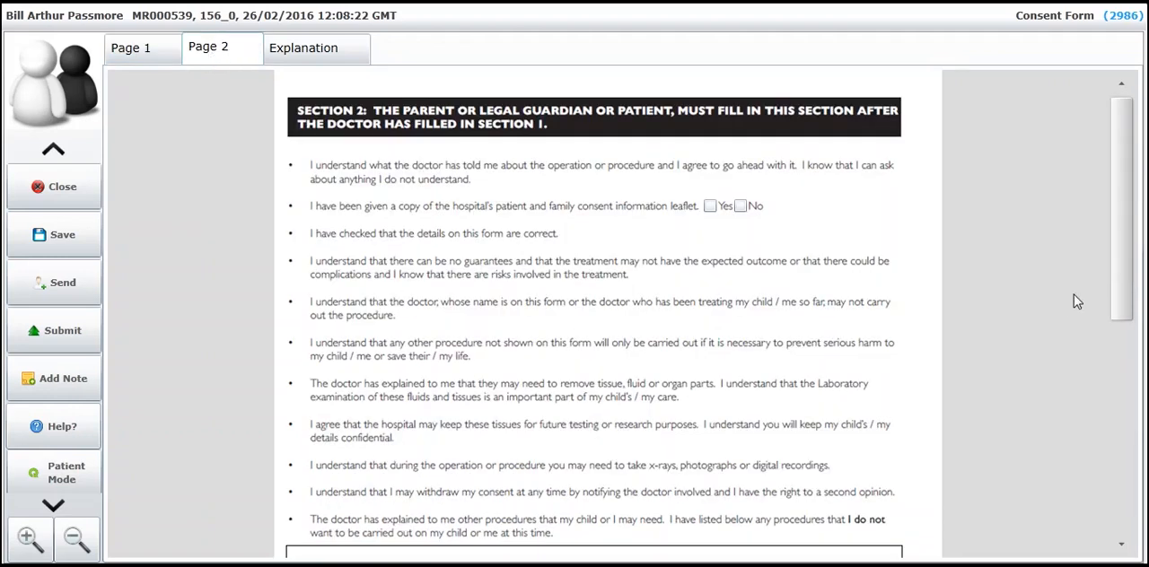
mouse_move(1127, 312)
mouse_down()
mouse_move(1114, 413)
mouse_move(1075, 276)
mouse_up()
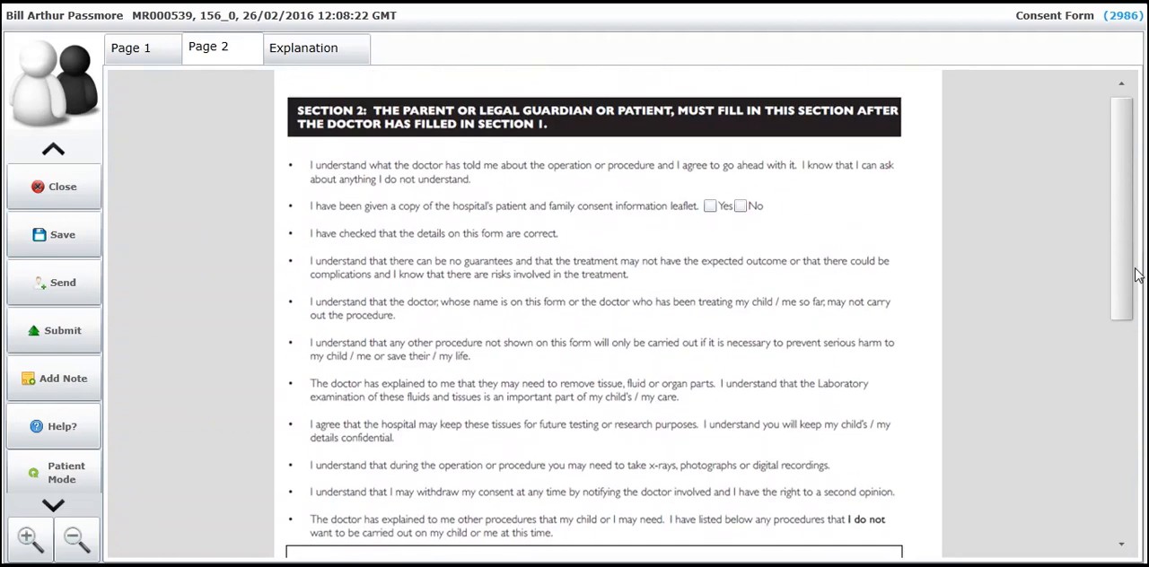
click(710, 206)
Switch the consent form to Patient Mode and add an accepted freehand signature as the patient's signature.
mouse_move(1121, 274)
mouse_down()
mouse_move(1036, 320)
mouse_move(1038, 351)
mouse_up()
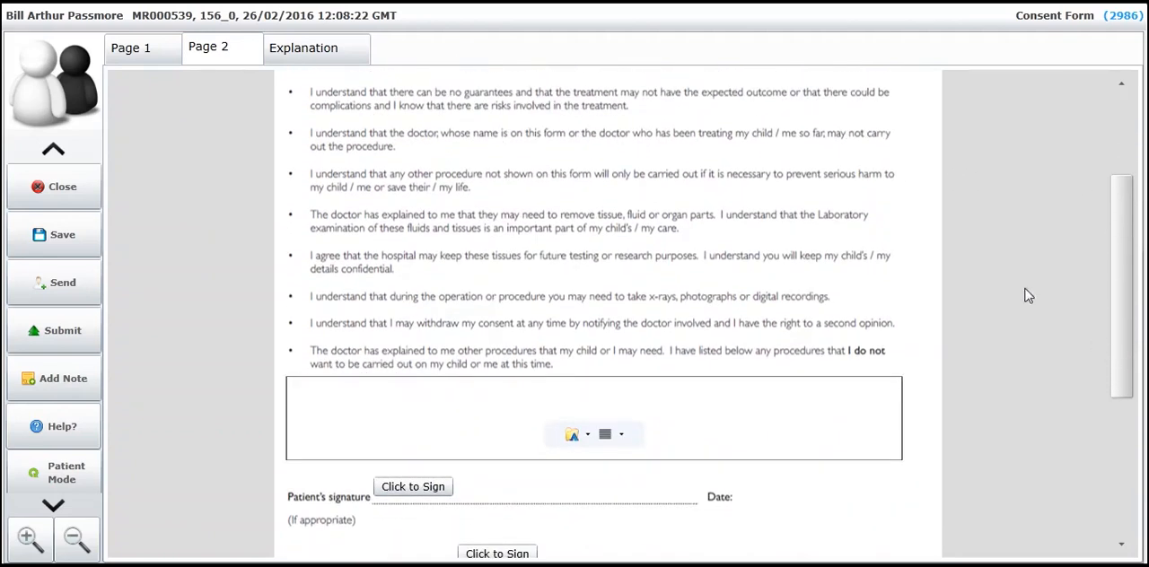
click(72, 479)
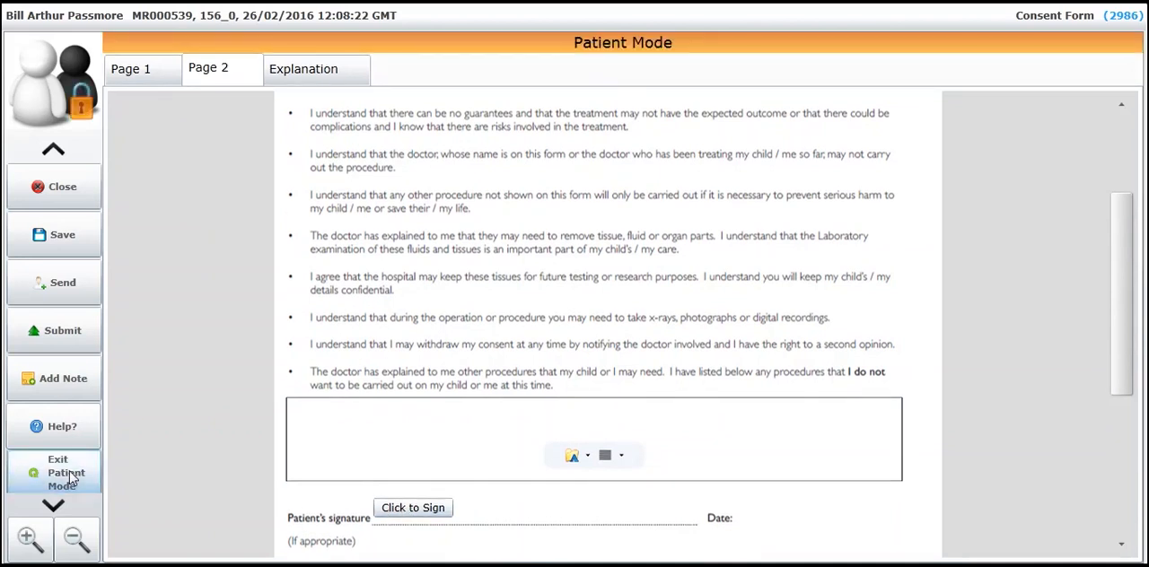
click(407, 511)
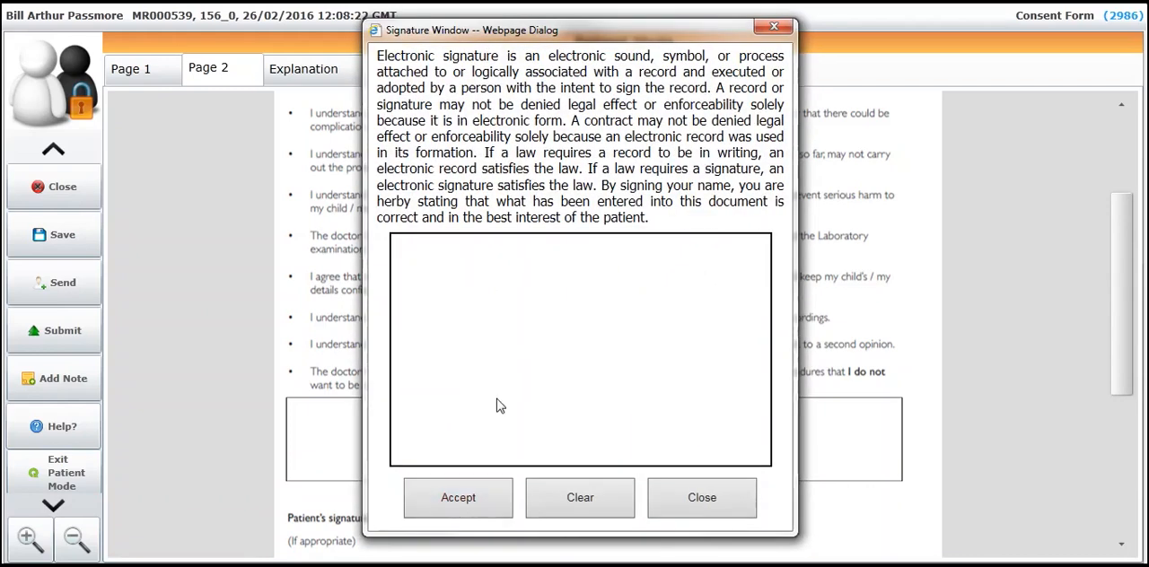
mouse_move(477, 365)
mouse_down()
mouse_move(494, 331)
mouse_move(545, 376)
mouse_move(637, 367)
mouse_move(675, 386)
mouse_up()
click(498, 489)
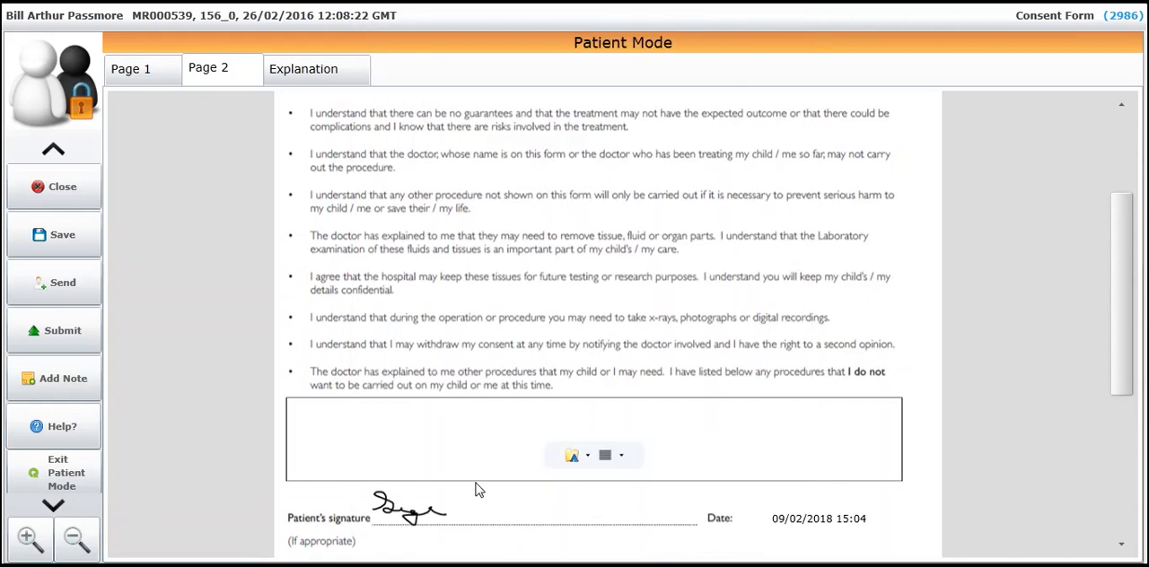
Exit Patient Mode, authorising it with the account password.
click(66, 485)
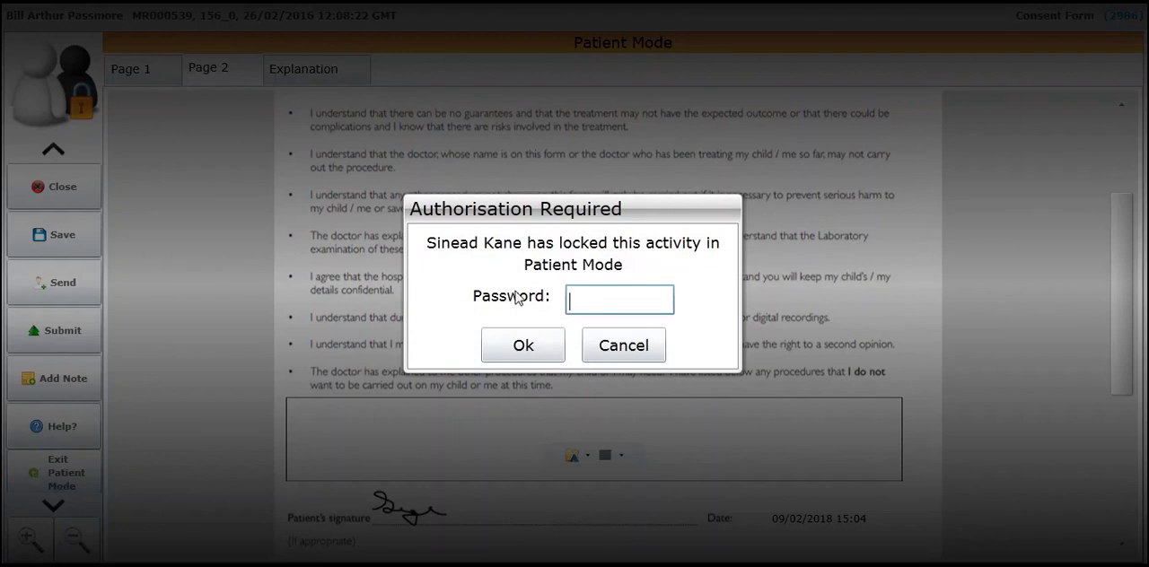
text(••••)
key(Return)
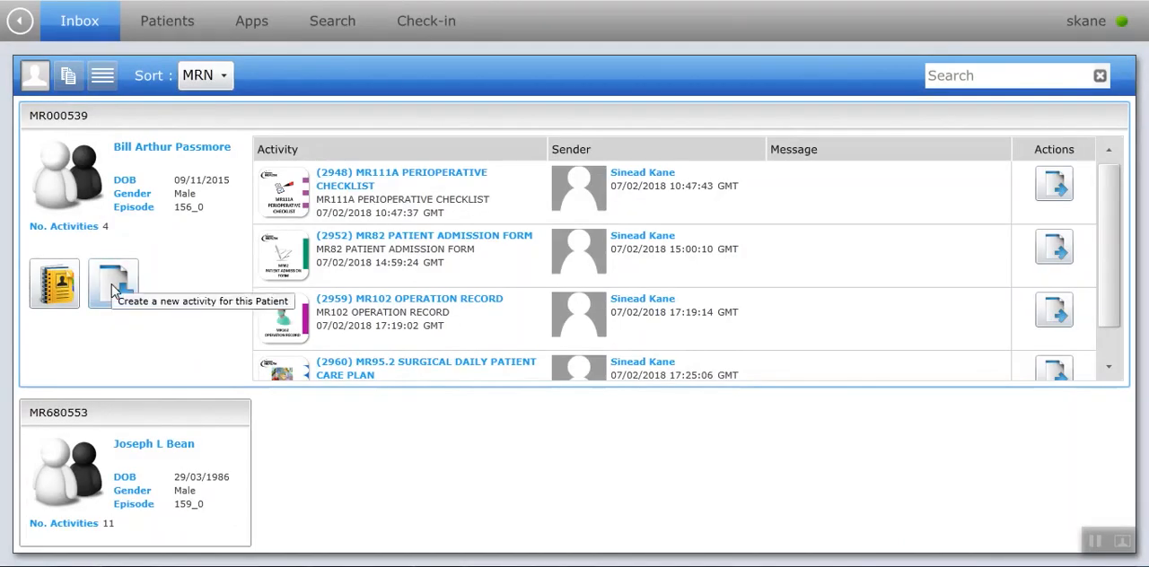
click(113, 288)
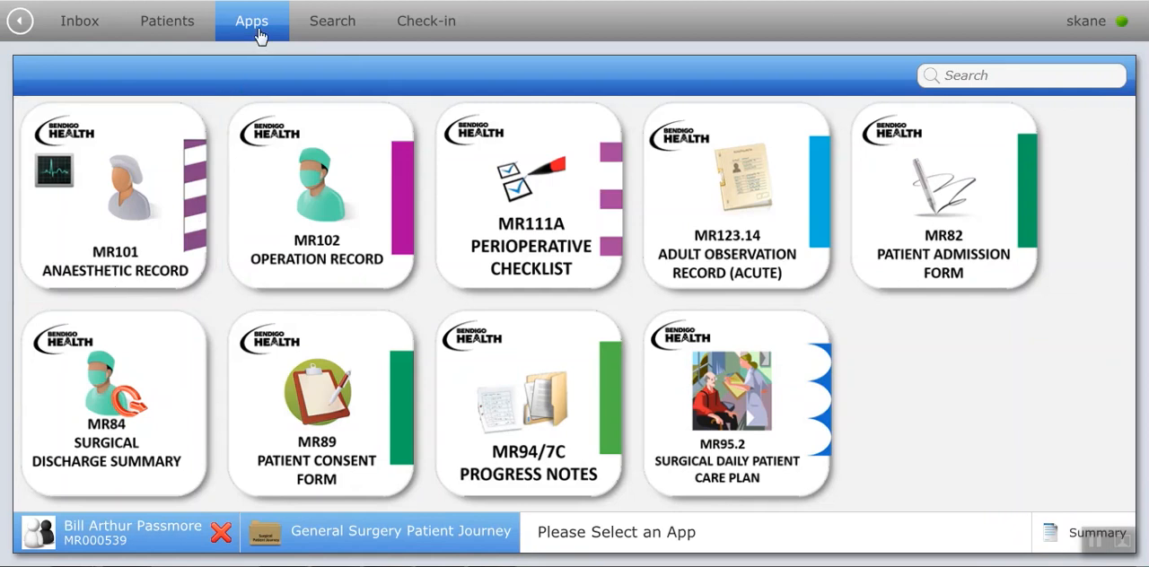
click(505, 414)
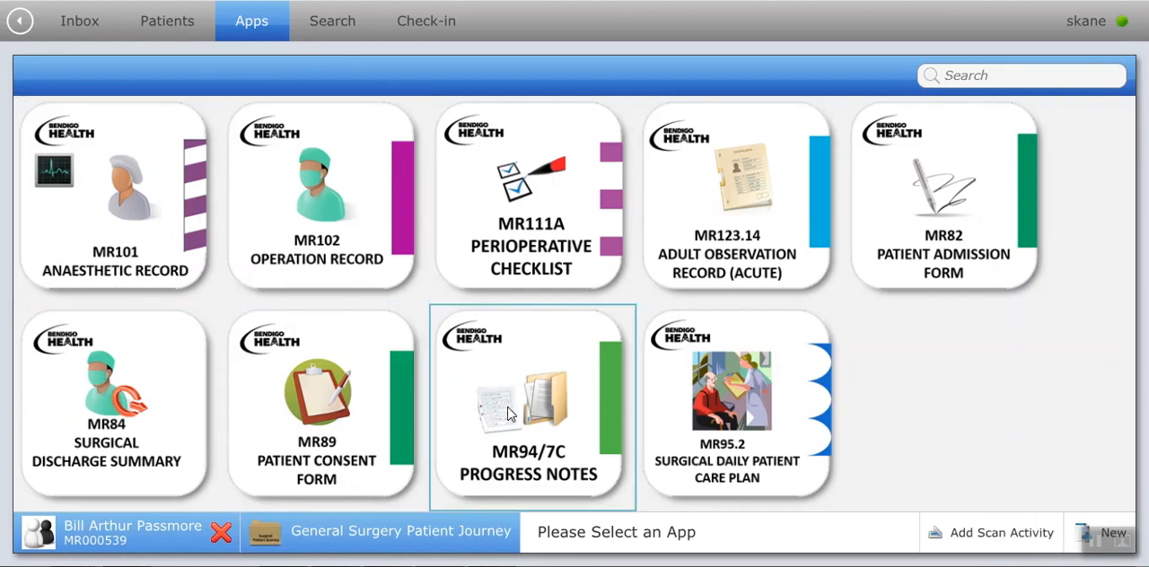
click(1106, 531)
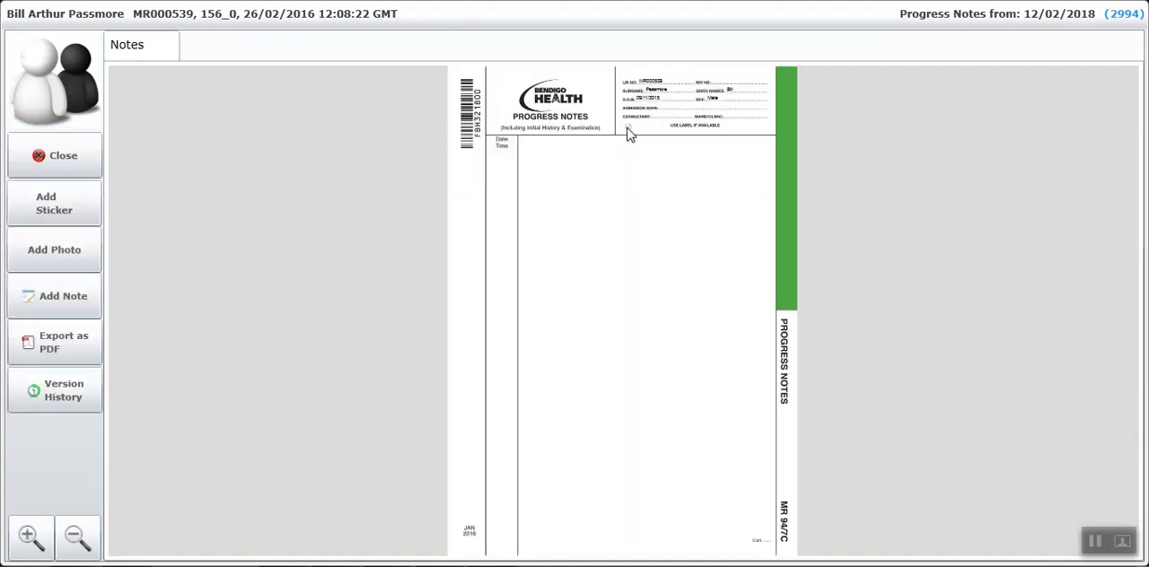
Add and submit the note "Patient admitted with abdominal pain" in the progress notes.
click(30, 536)
click(29, 537)
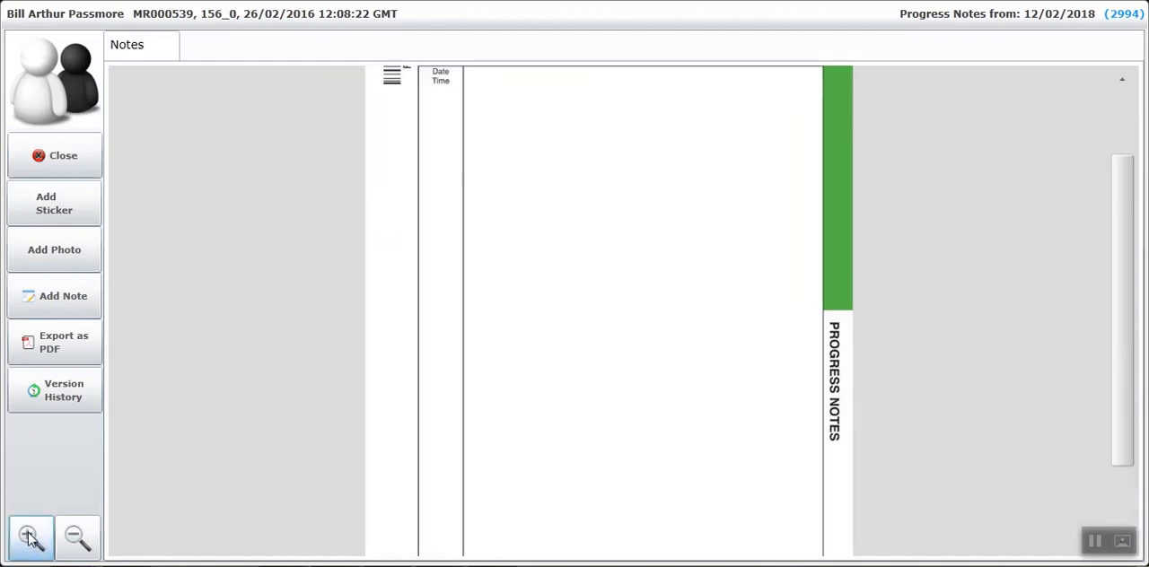
click(59, 298)
click(531, 308)
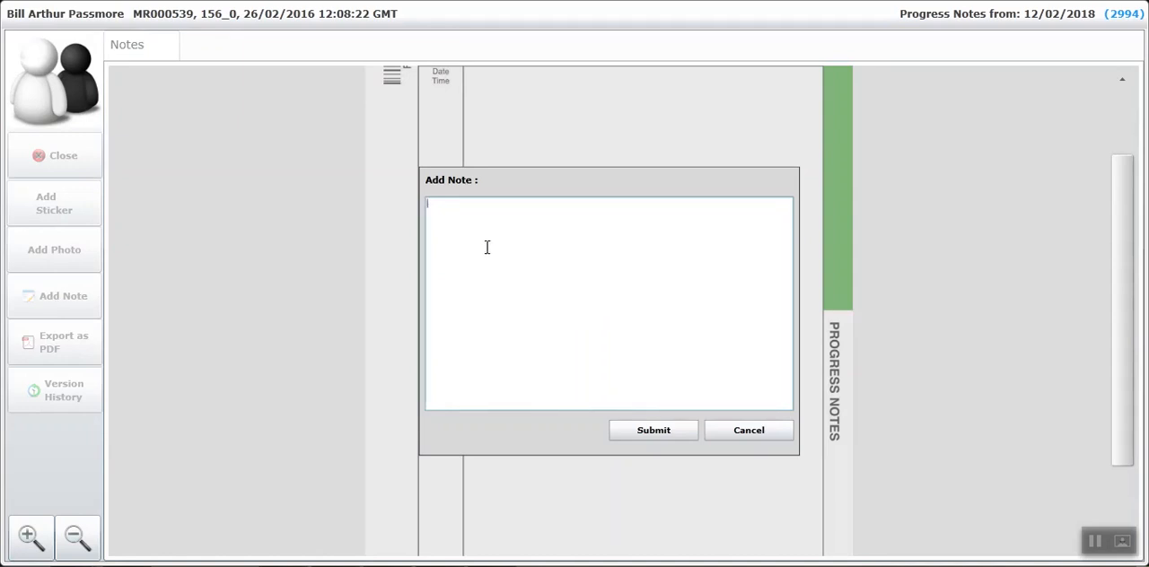
text(Pat)
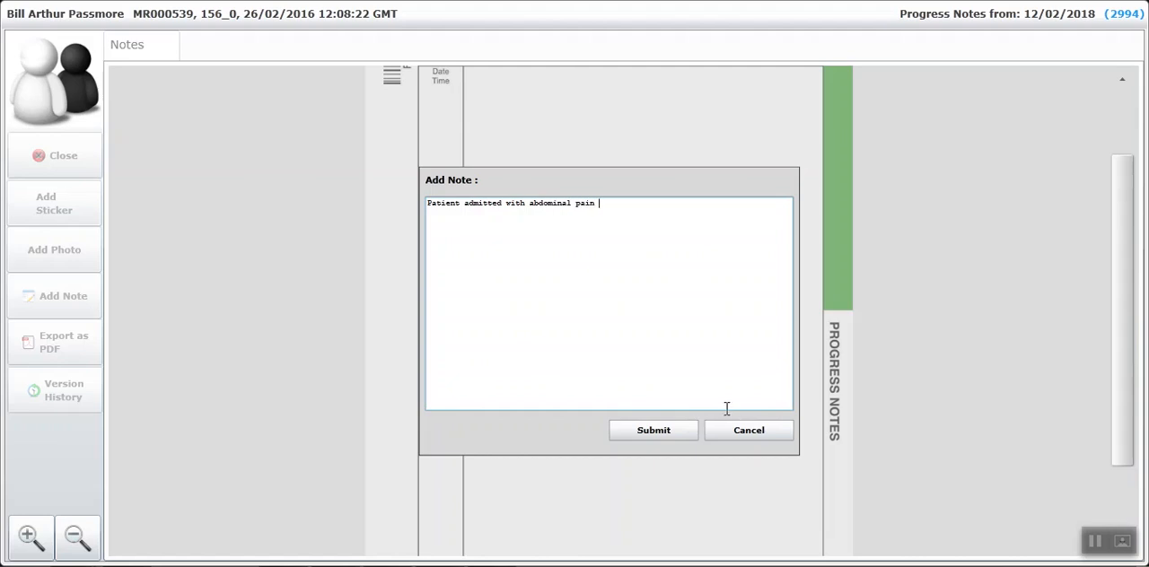
click(662, 431)
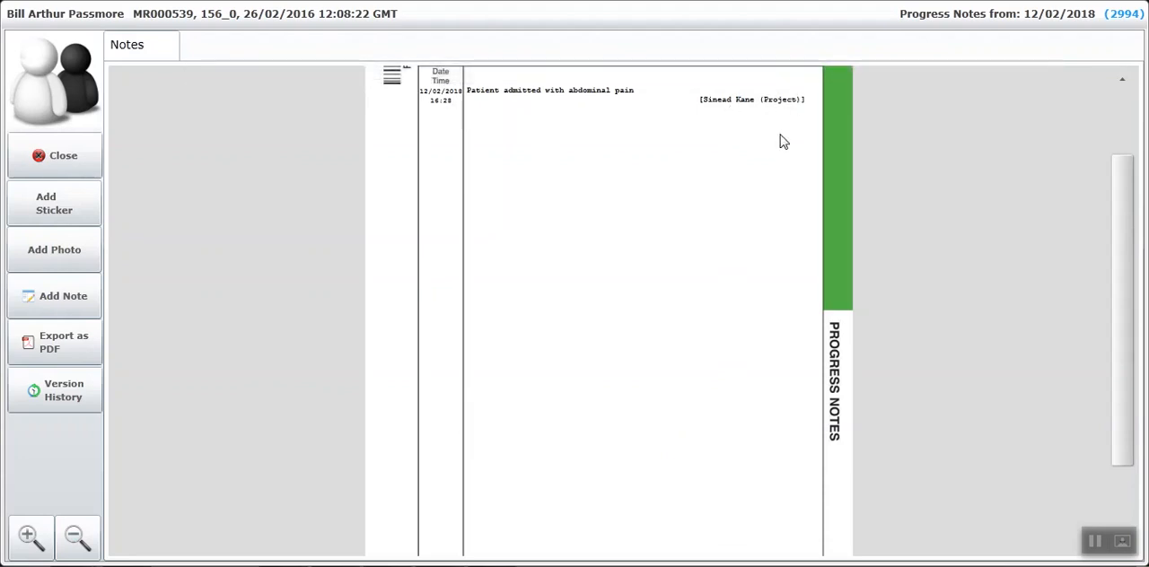
Add the X-RAY IMAGE picture to the progress notes as a photo captioned "hahdshfkjd" and submit it.
click(61, 257)
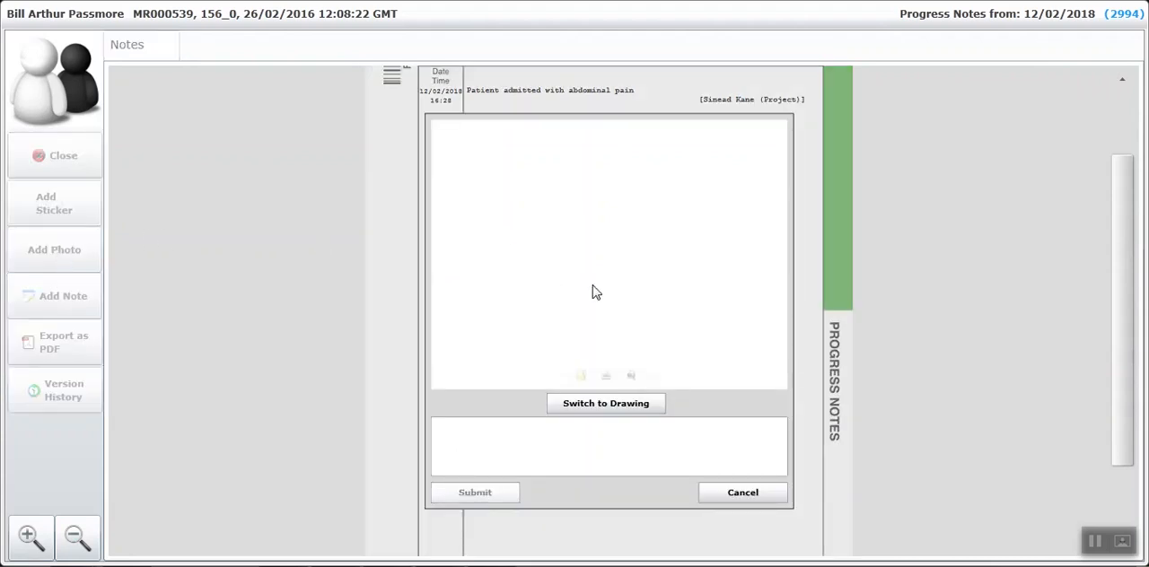
click(581, 377)
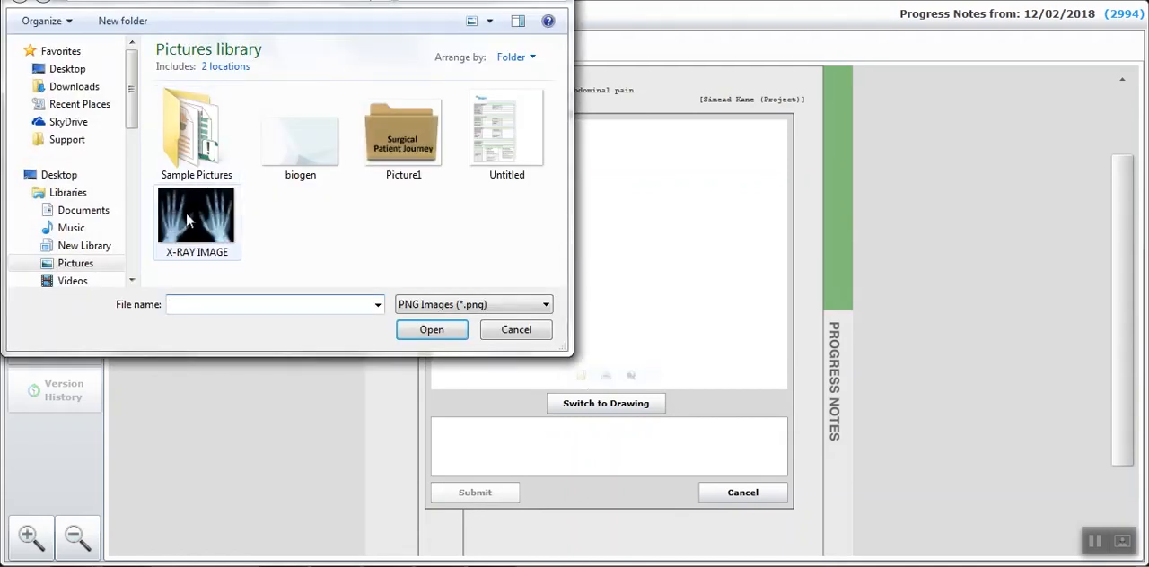
double_click(191, 223)
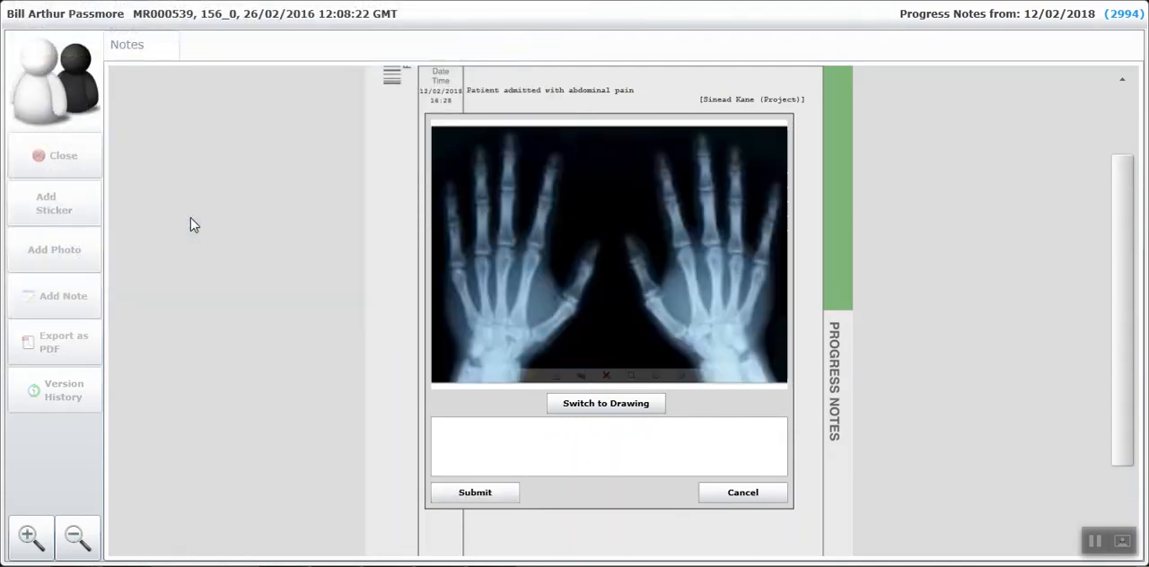
click(464, 435)
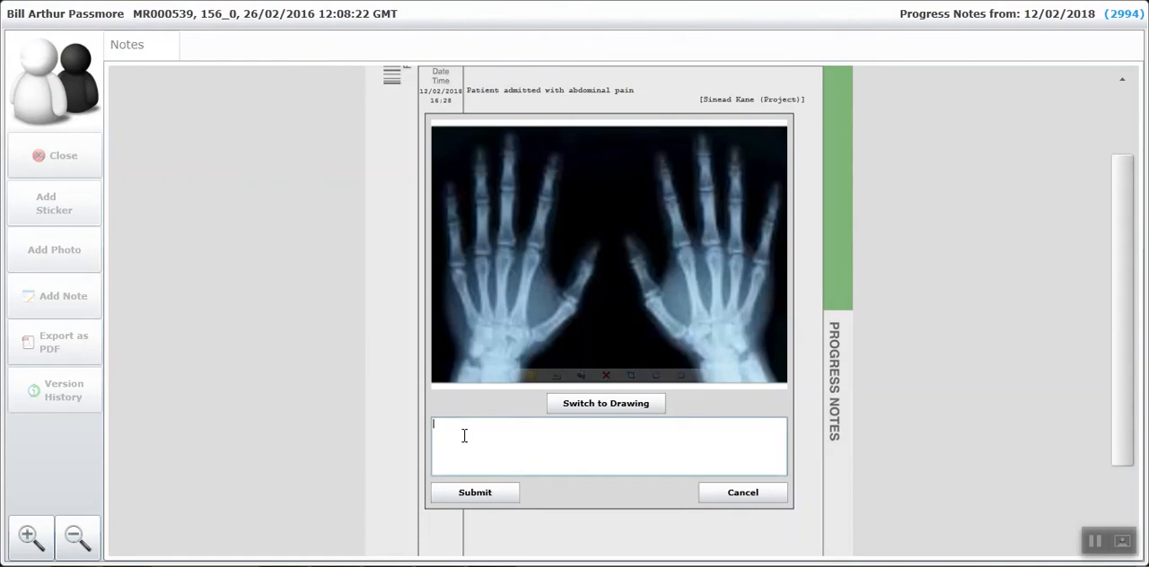
click(466, 503)
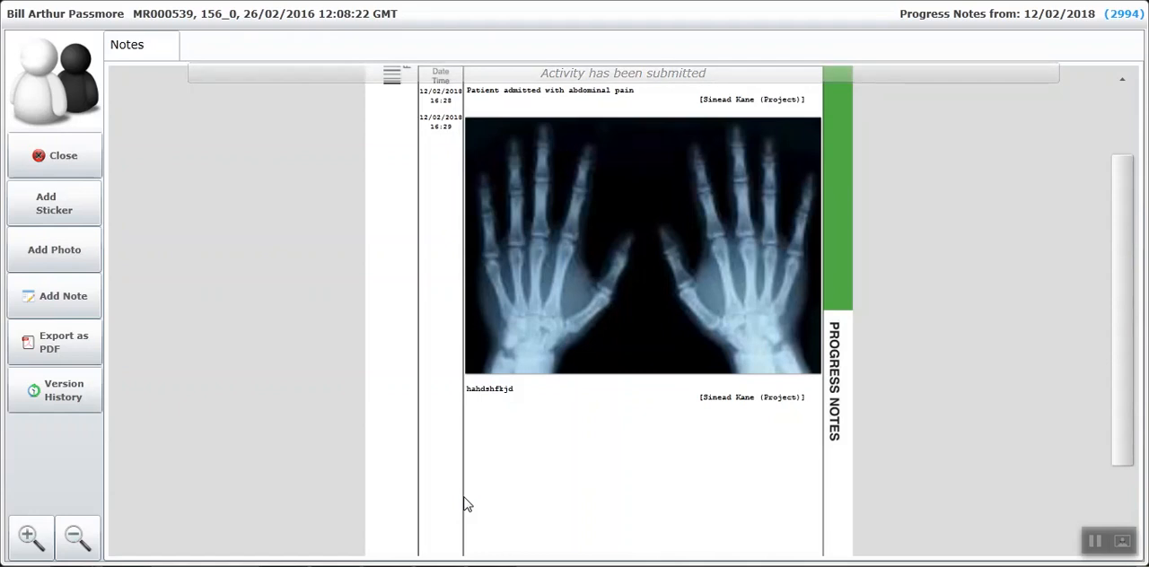
Add a sticker of type INVASIVE PROCEDURE STICKER to the progress notes.
click(63, 219)
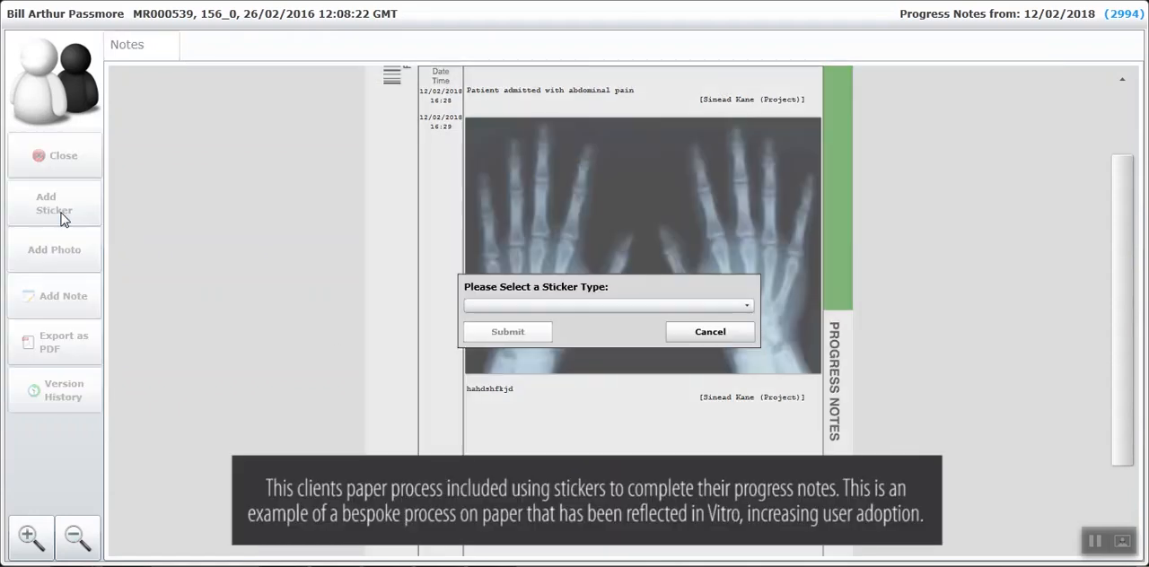
click(555, 306)
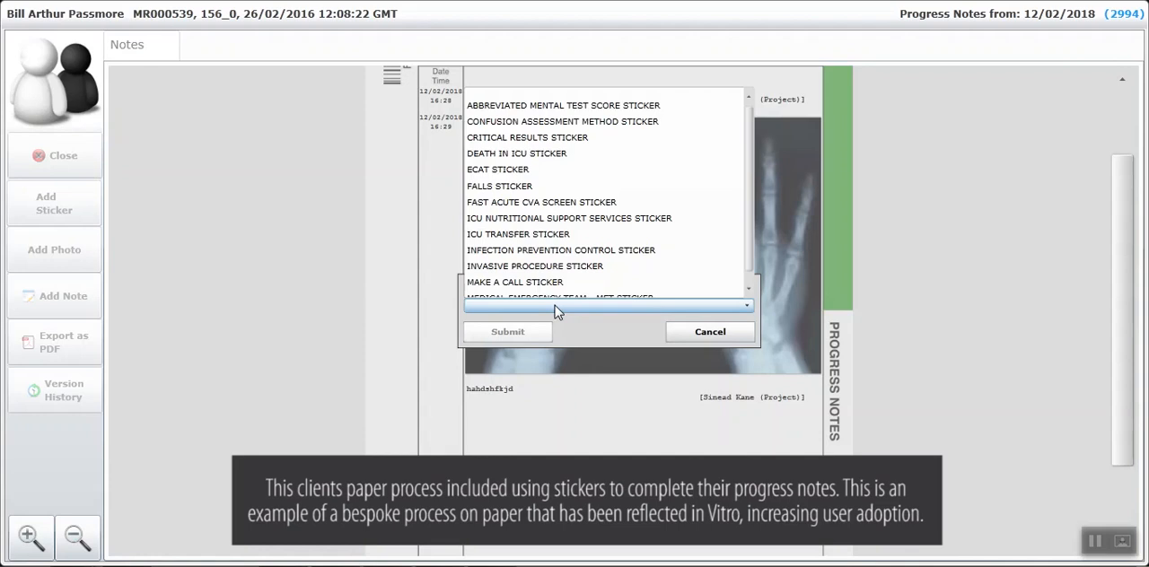
click(563, 266)
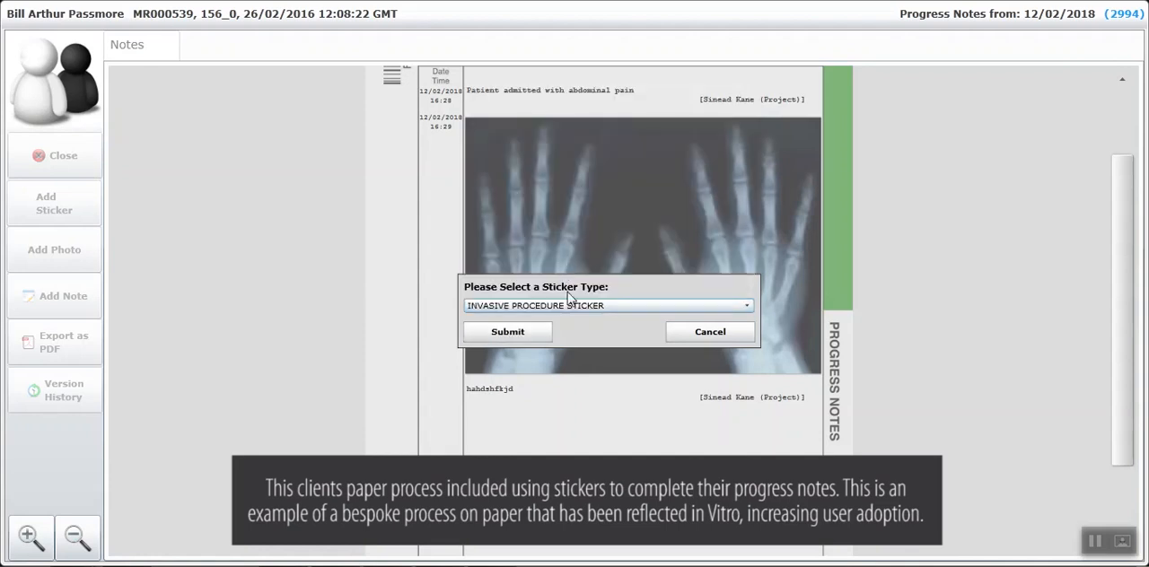
click(508, 331)
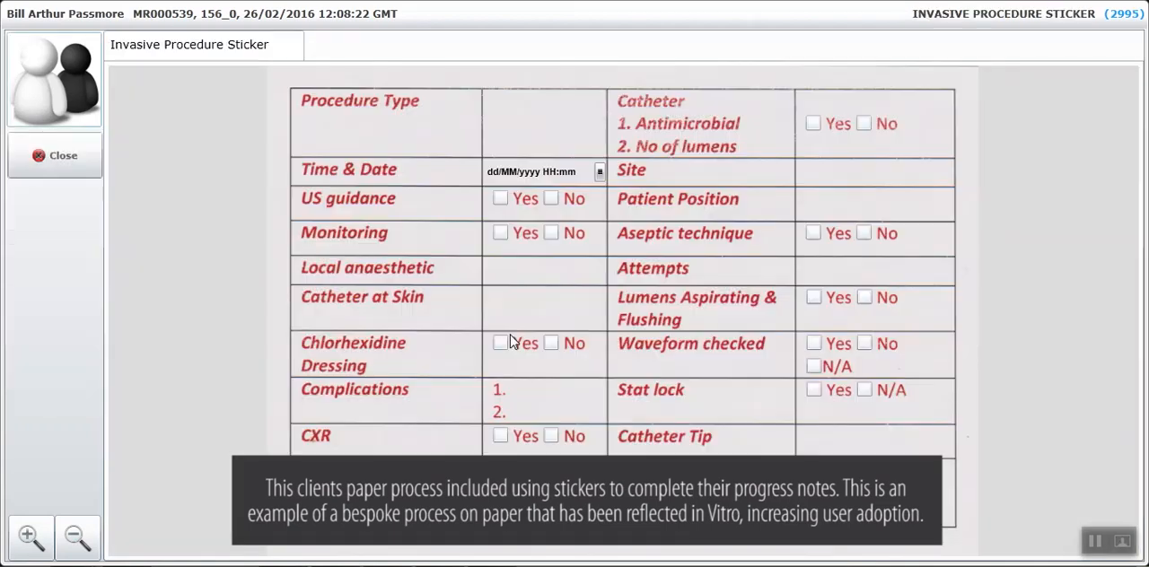
Enter "Arterial line" as the sticker's procedure type and set its time and date to 12/02/2018 08:00.
click(494, 104)
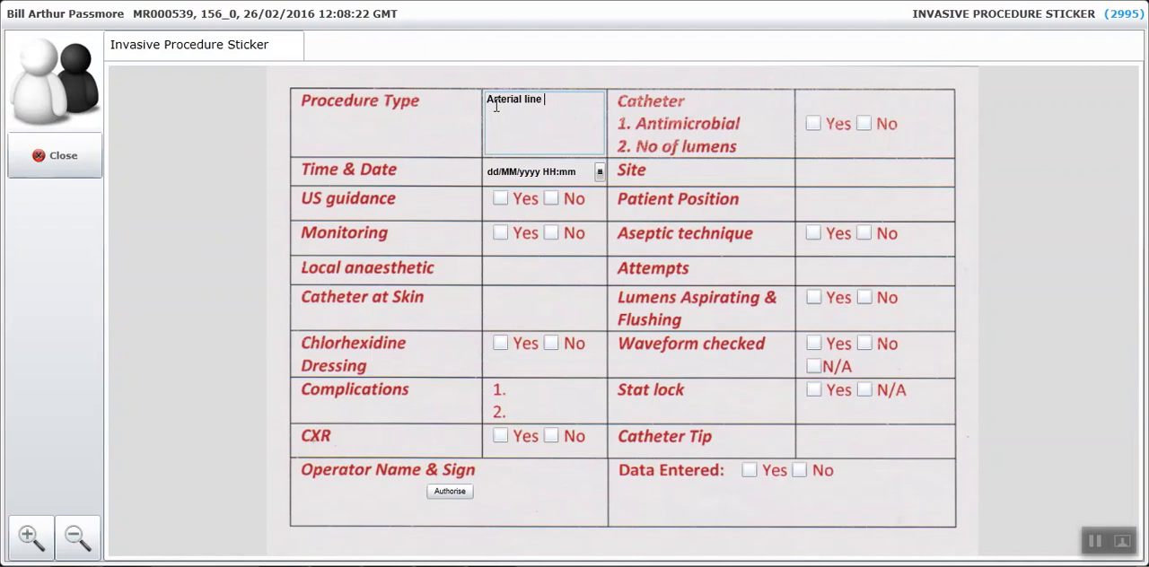
click(601, 172)
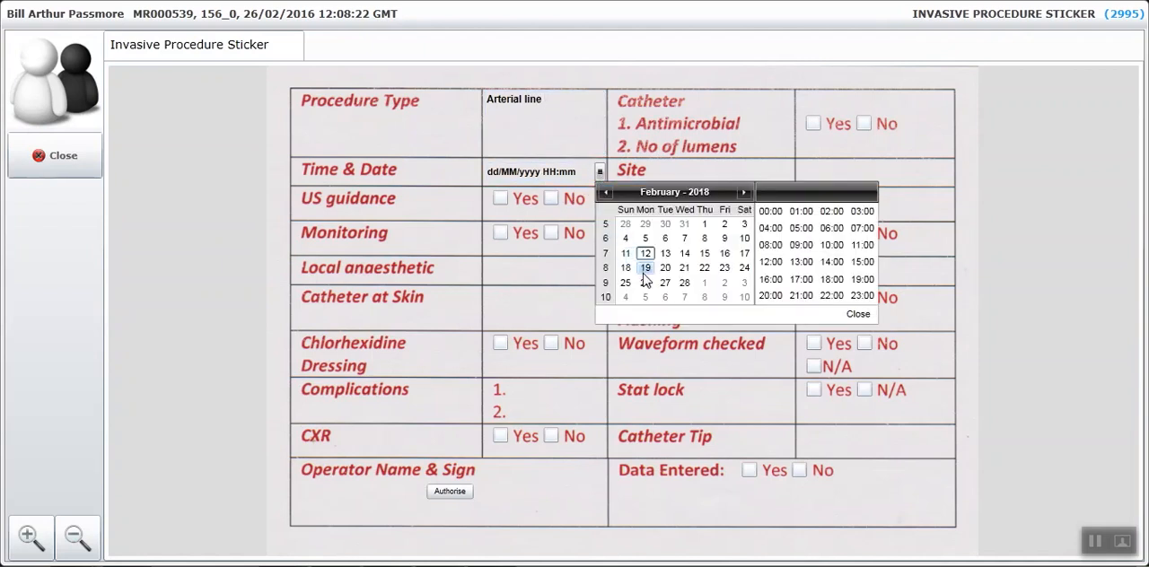
click(646, 255)
click(771, 244)
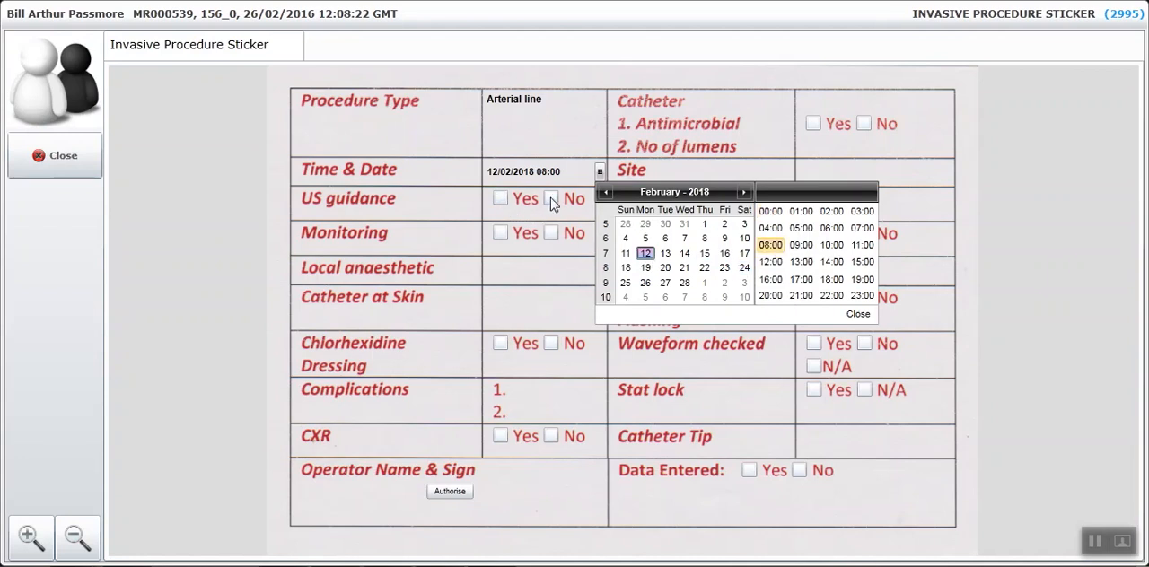
click(857, 314)
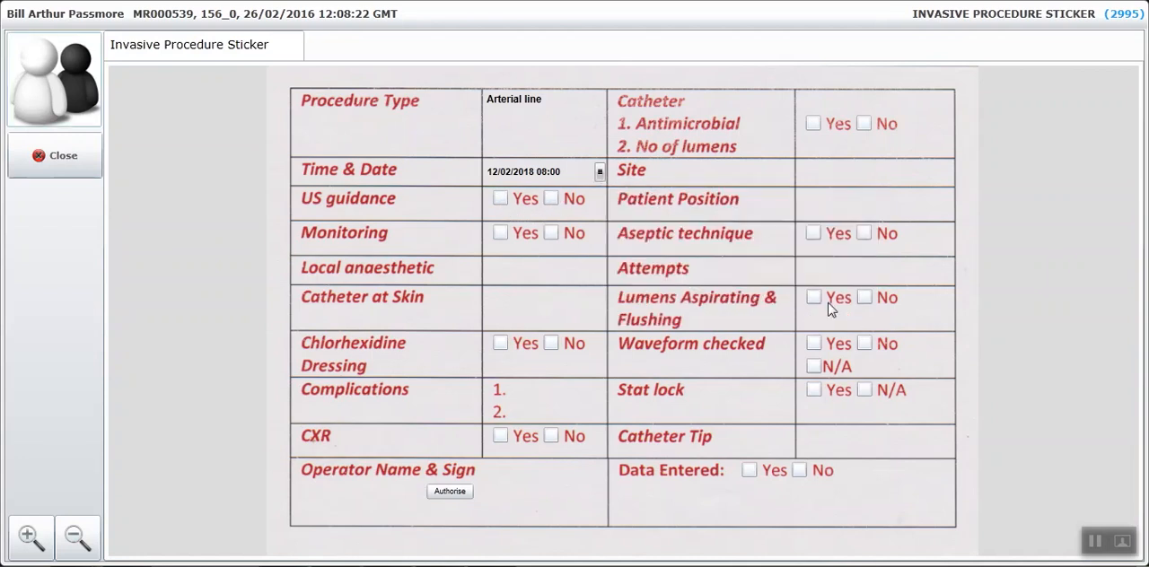
Mark US guidance No, Monitoring Yes, Chlorhexidine Dressing Yes and CXR No, authorise the sticker and check it in the progress notes.
click(551, 198)
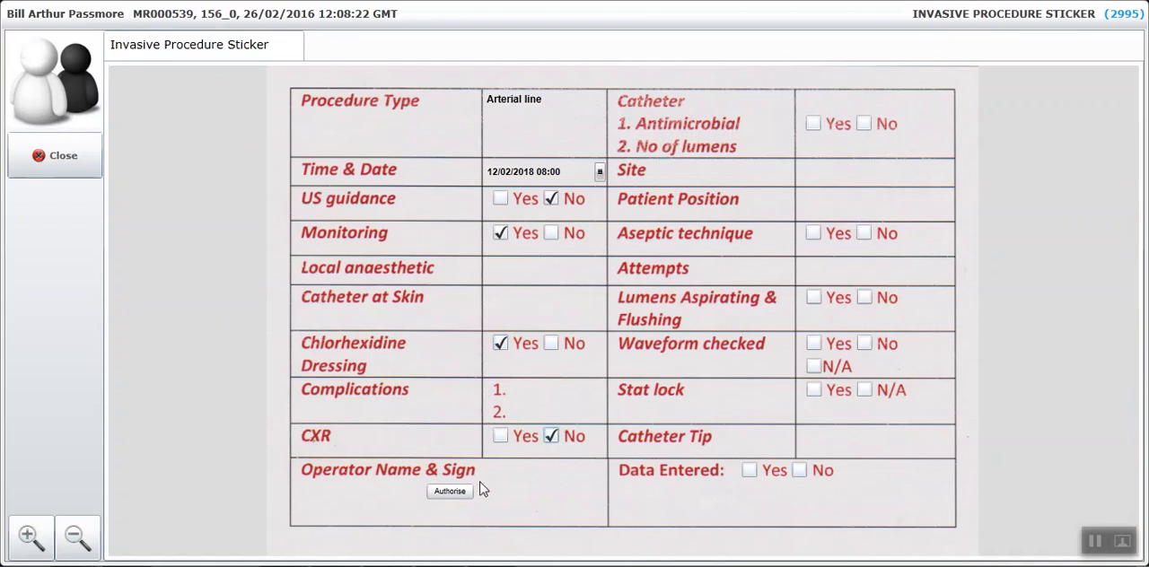
click(451, 492)
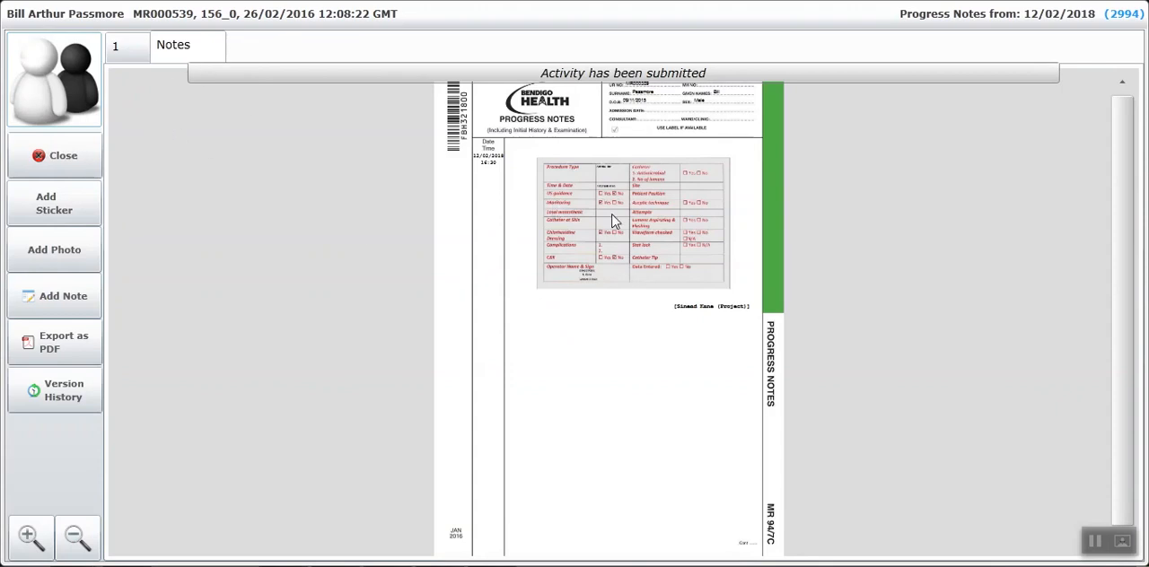
click(28, 536)
click(27, 535)
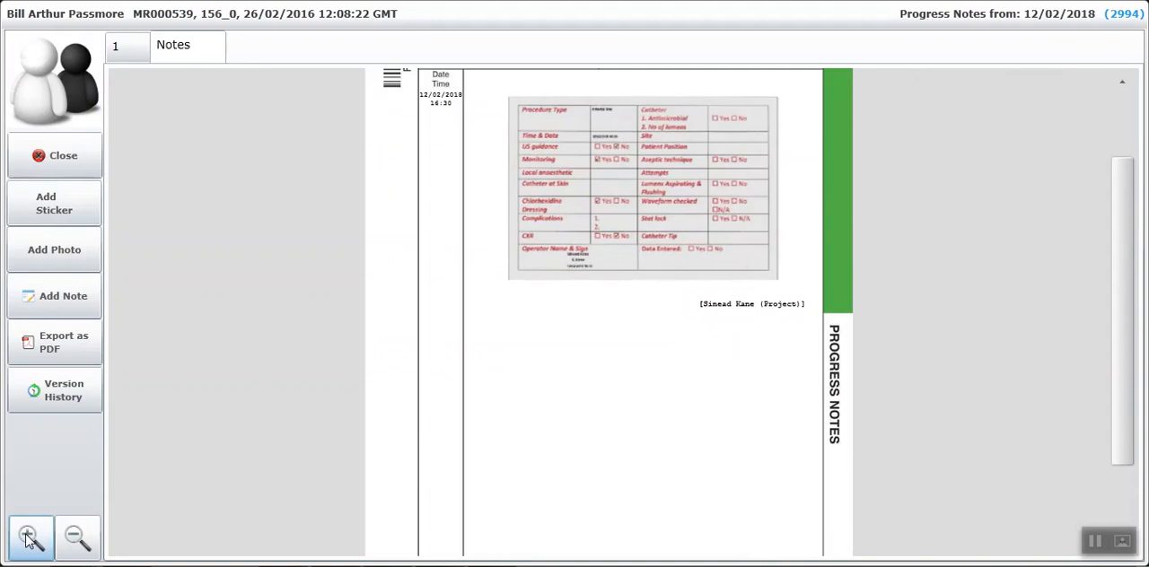
click(76, 537)
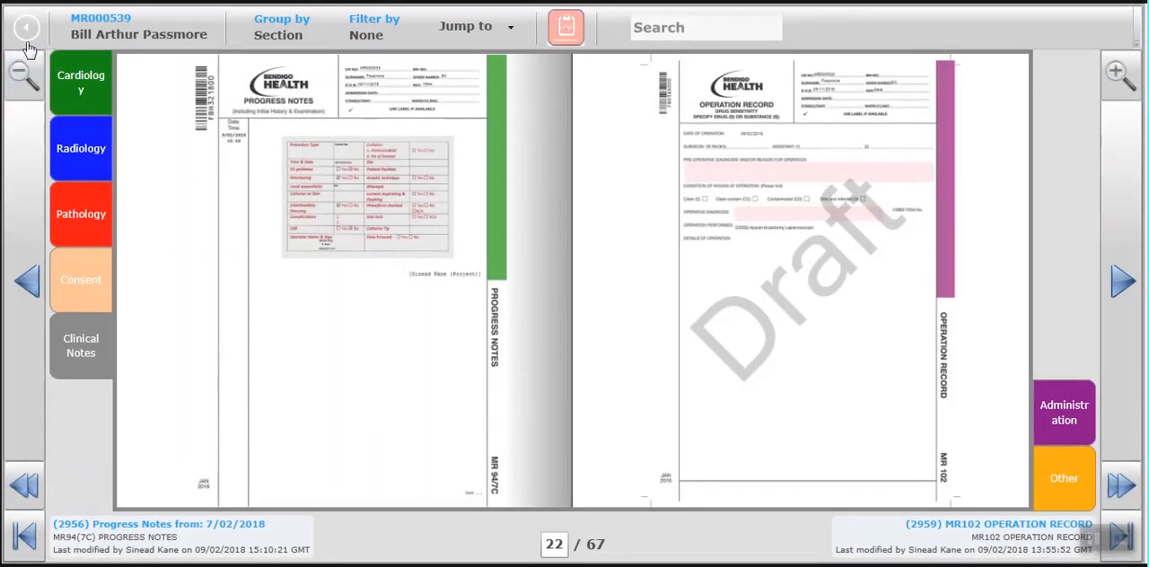
Open the MR101 Anaesthetic Record from the Clinical Notes section of the same patient's chartbook and widen the form's pane.
click(26, 32)
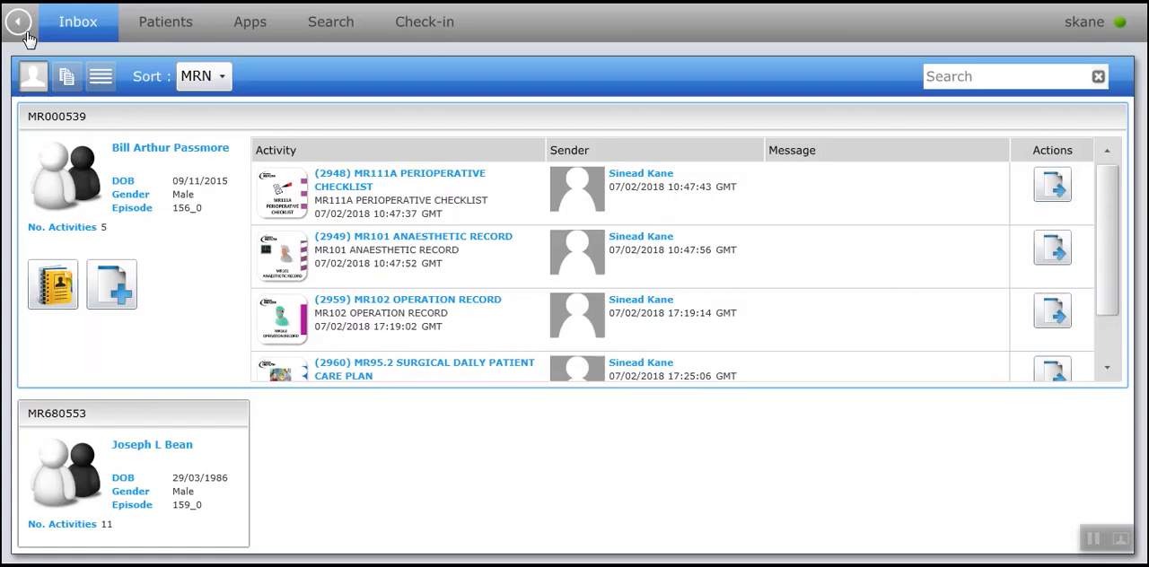
click(62, 284)
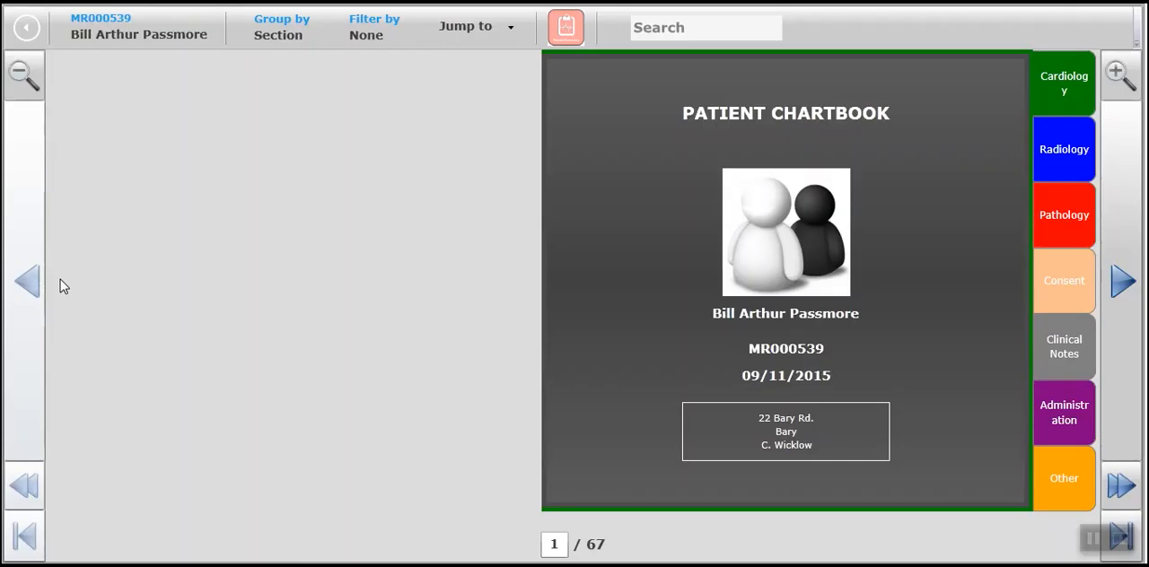
click(1068, 355)
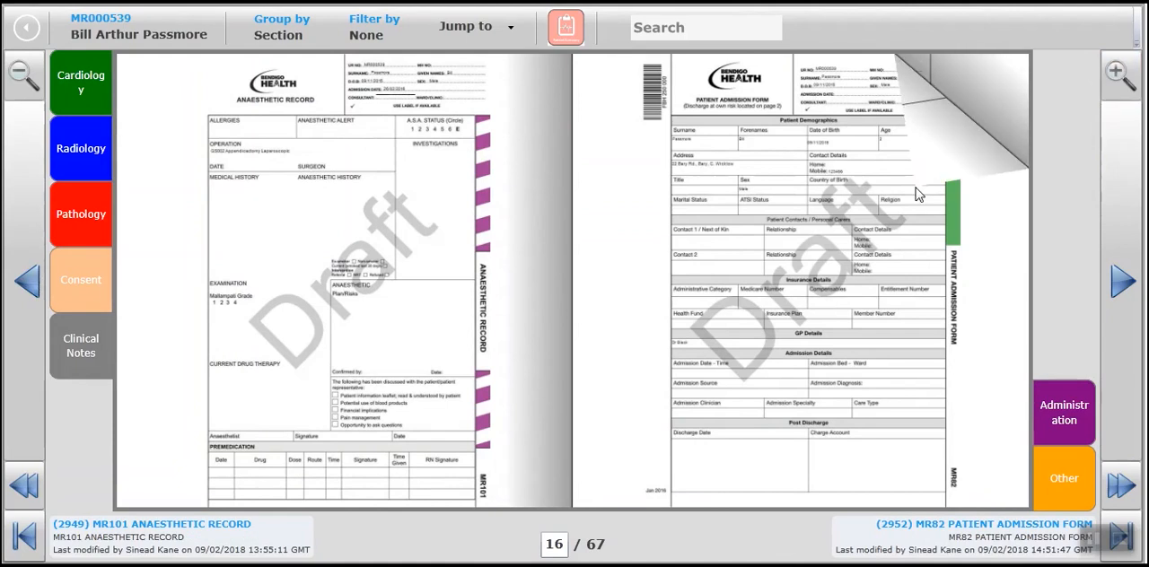
click(200, 526)
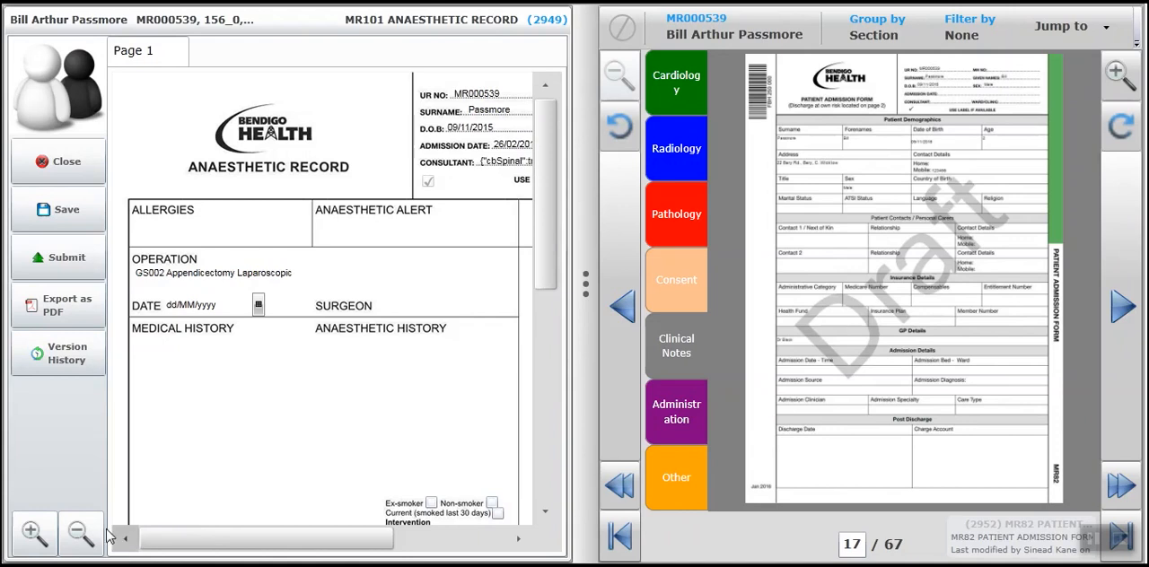
click(79, 535)
click(79, 537)
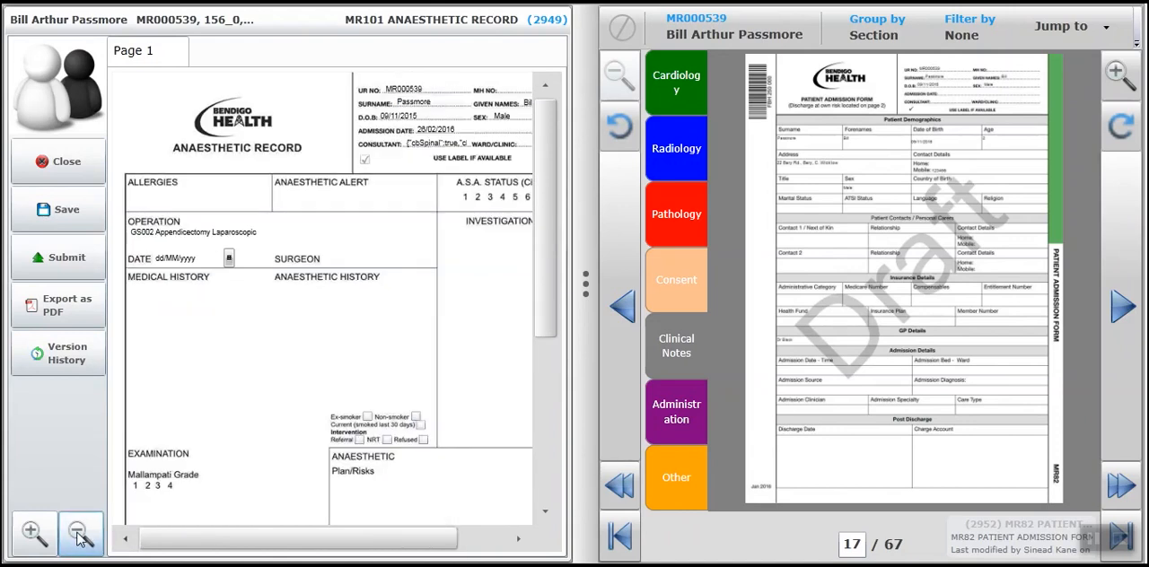
drag(586, 287, 644, 314)
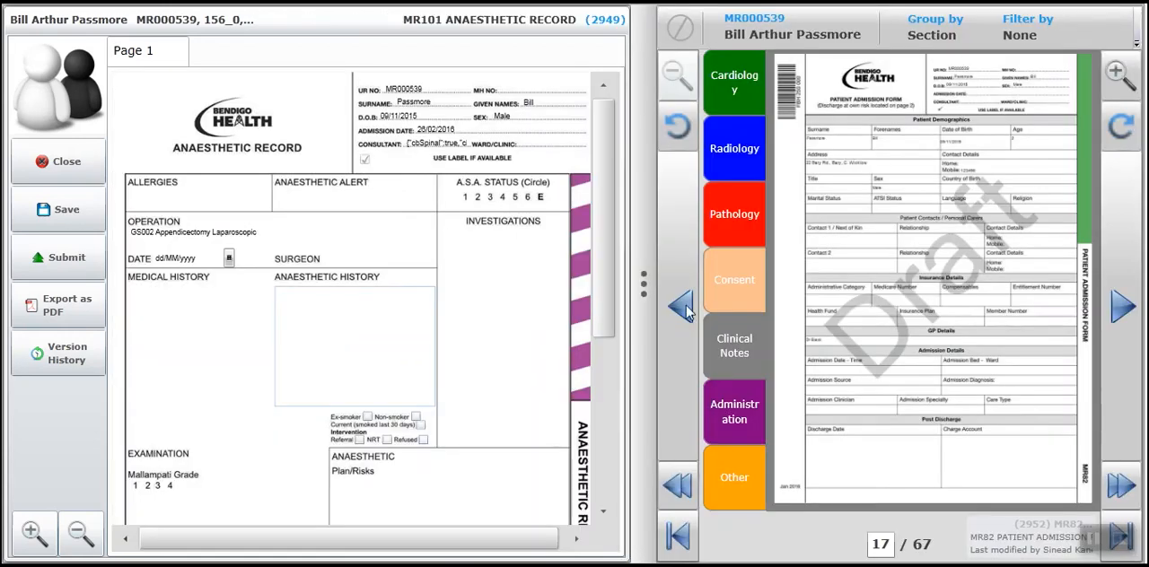
Examine the haematology results in the Pathology section and the report in the Radiology section beside the anaesthetic record.
click(734, 219)
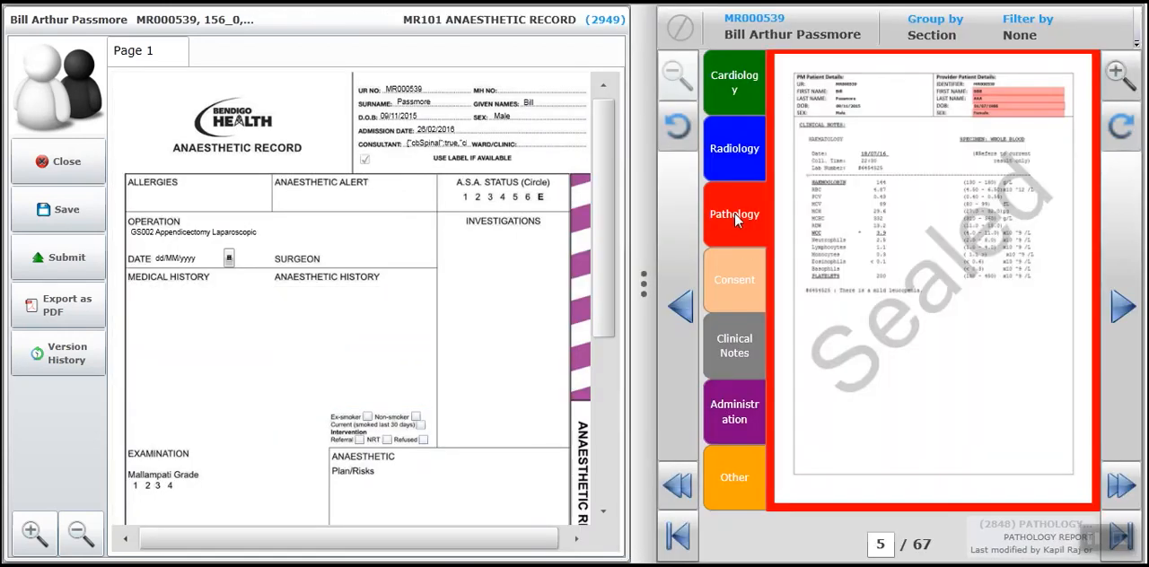
click(1119, 77)
click(1119, 77)
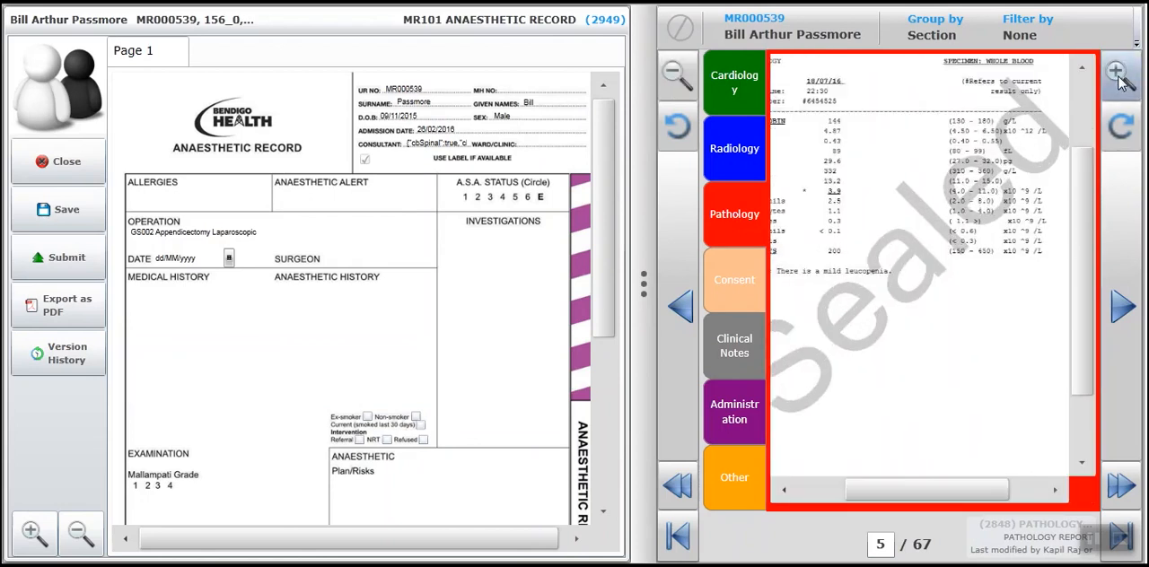
click(1119, 77)
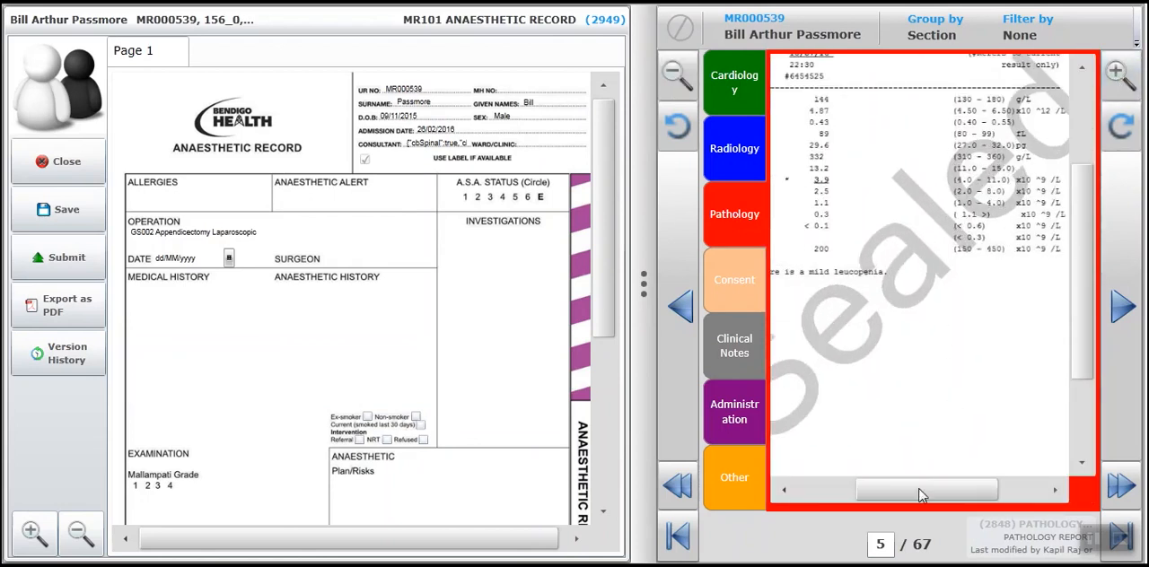
drag(922, 499, 860, 502)
drag(1084, 340, 1085, 262)
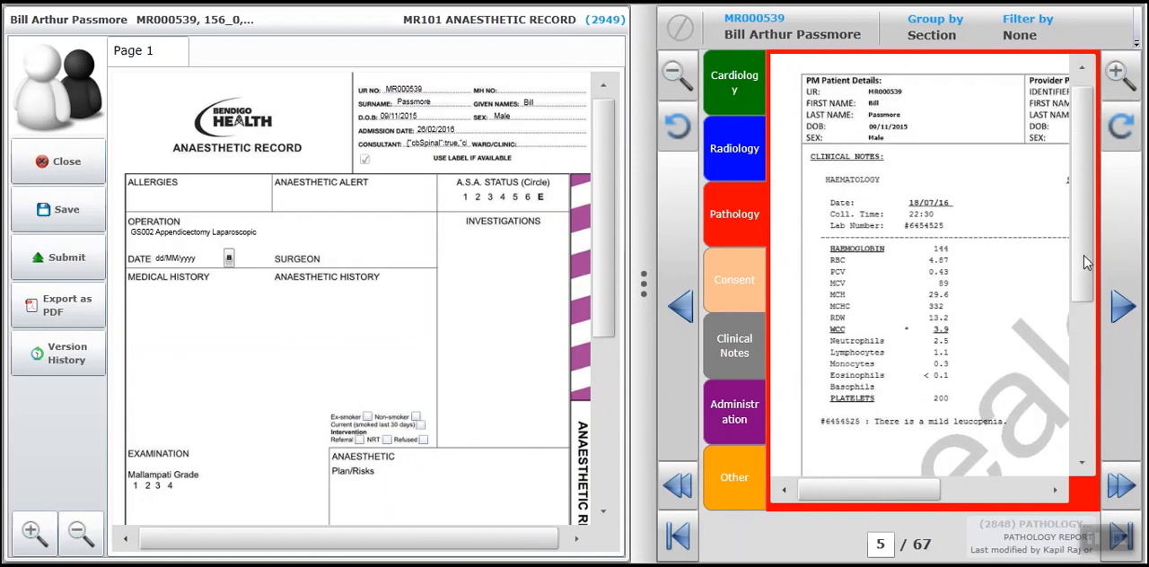
click(745, 155)
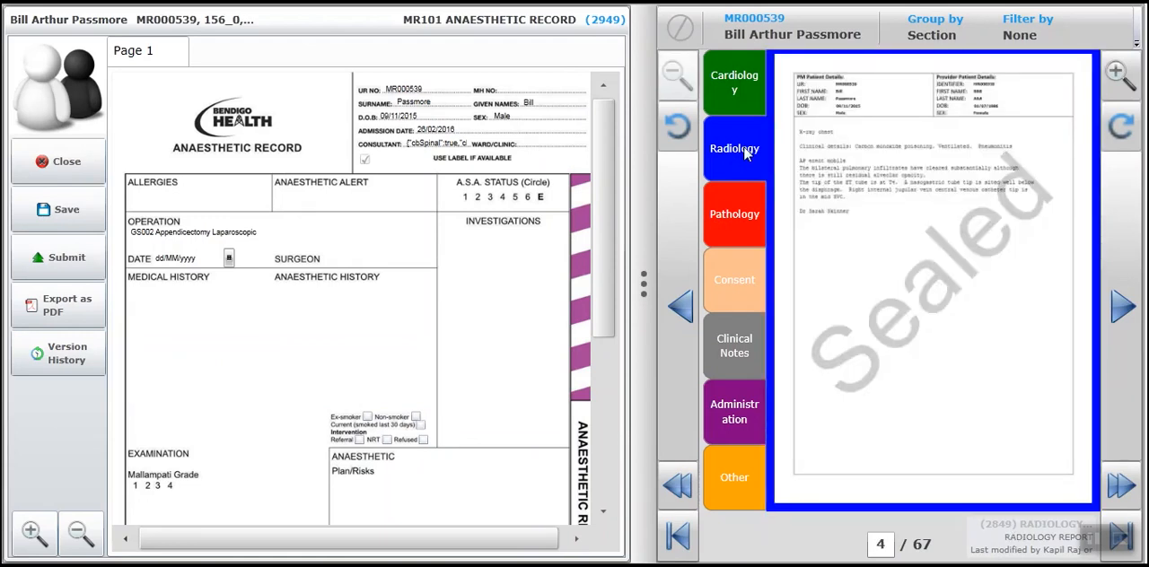
Expand the anaesthetic record over the chartbook and select A.S.A. Status 2 and Mallampati Grade 2.
drag(646, 283, 1054, 281)
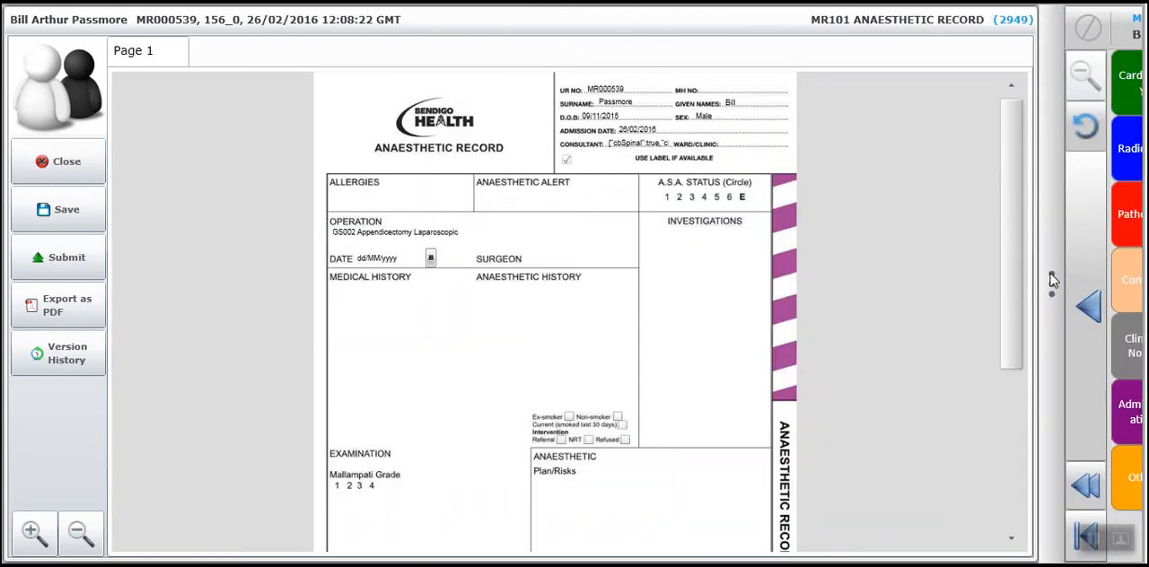
click(679, 198)
drag(1017, 269, 1011, 354)
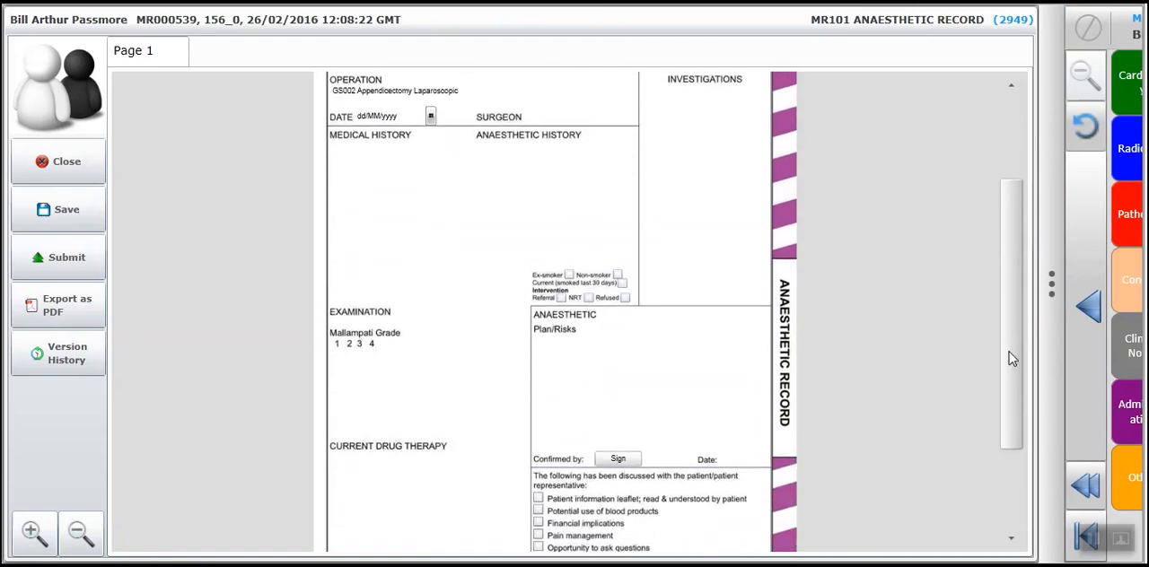
click(350, 333)
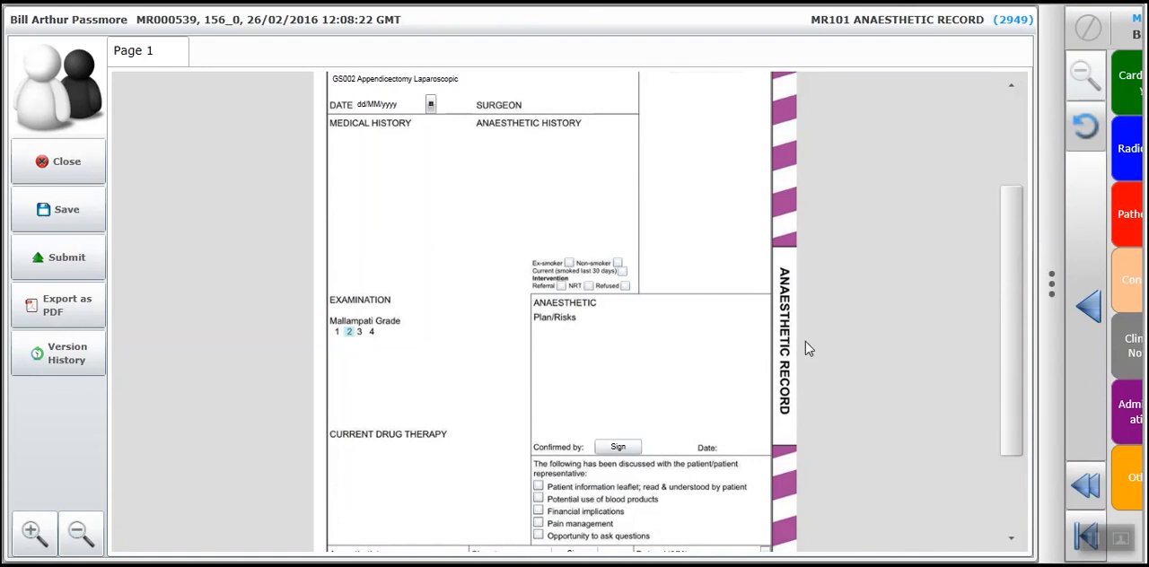
drag(1010, 346, 1009, 285)
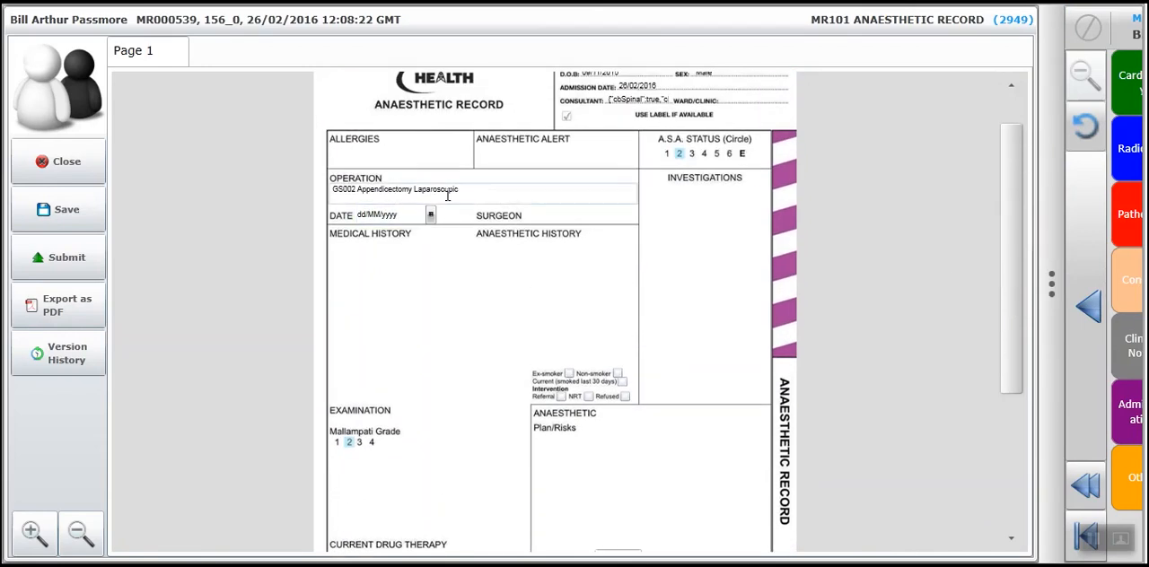
Enter "General anaesthetic" and "ET 8.5 with Mac blade and bougie" under Plan/Risks and sign the Confirmed by field.
drag(1005, 319, 1009, 380)
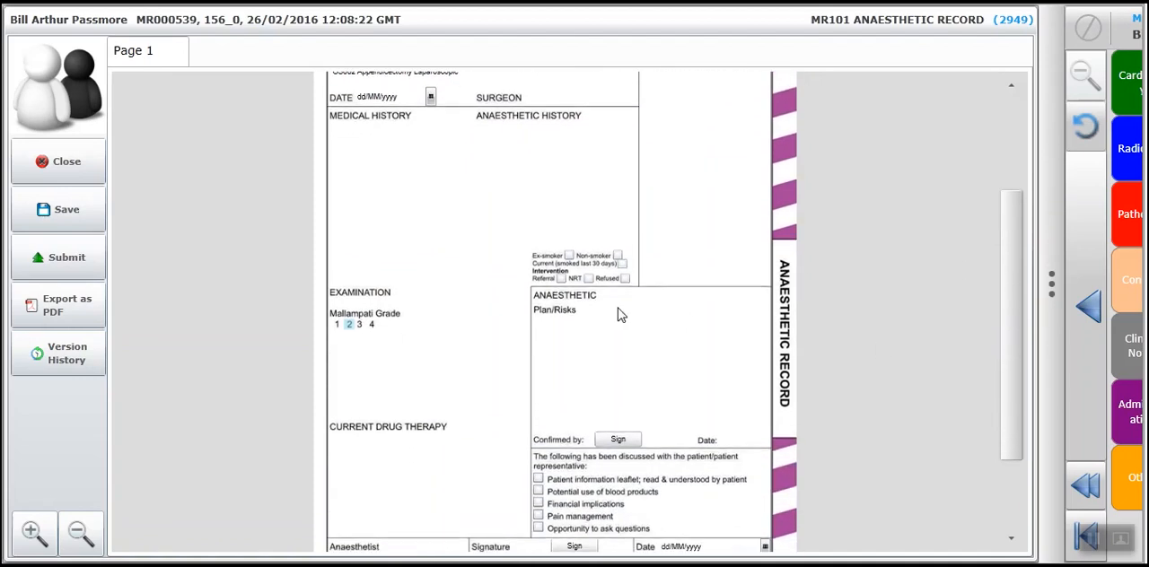
click(553, 336)
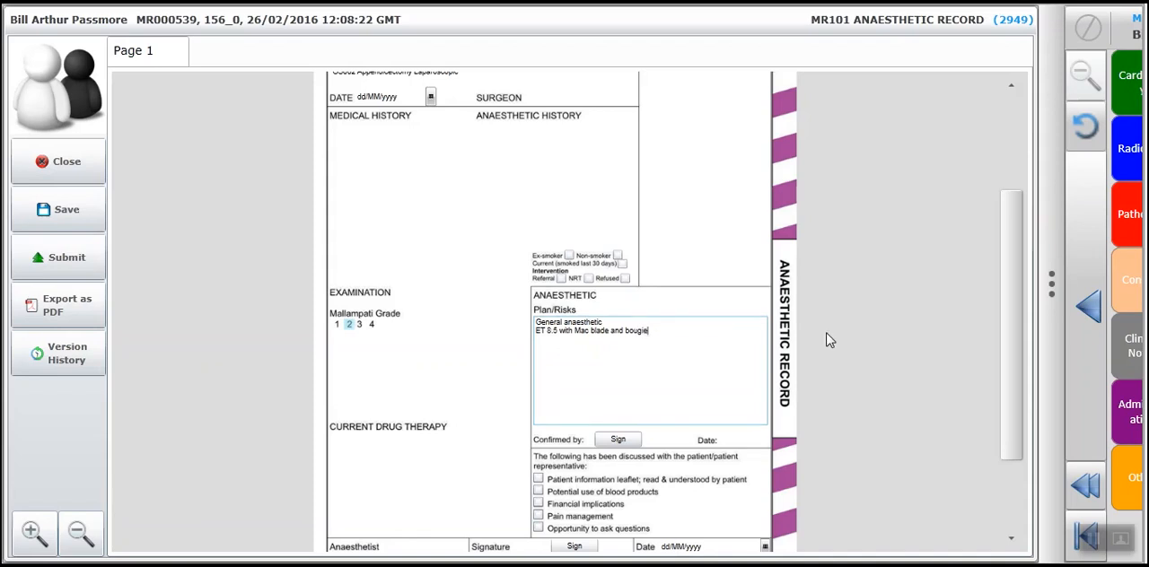
click(618, 443)
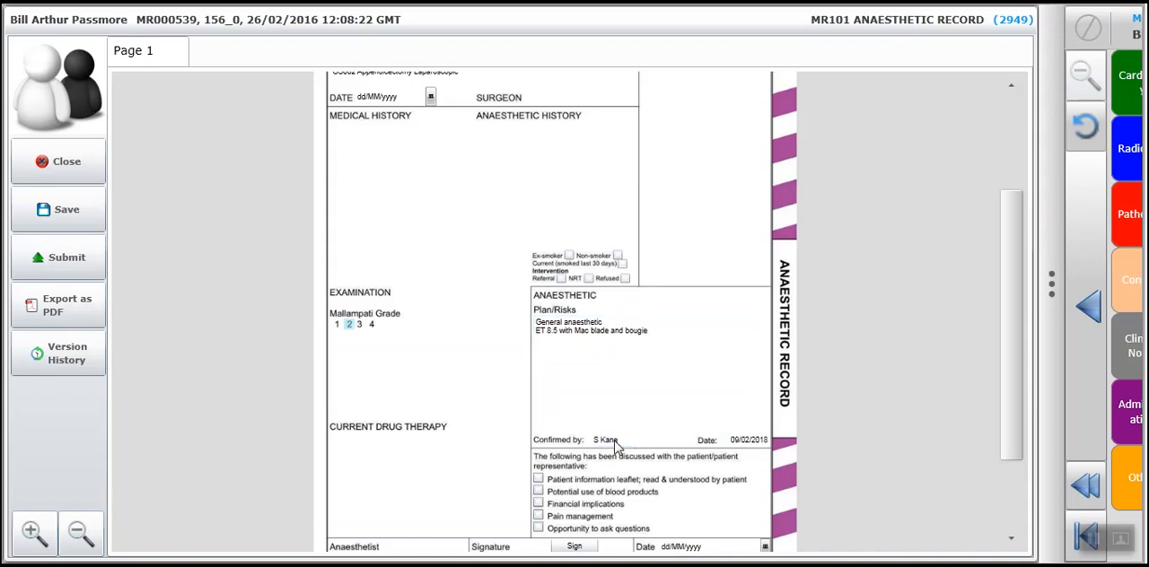
drag(1017, 420, 1007, 494)
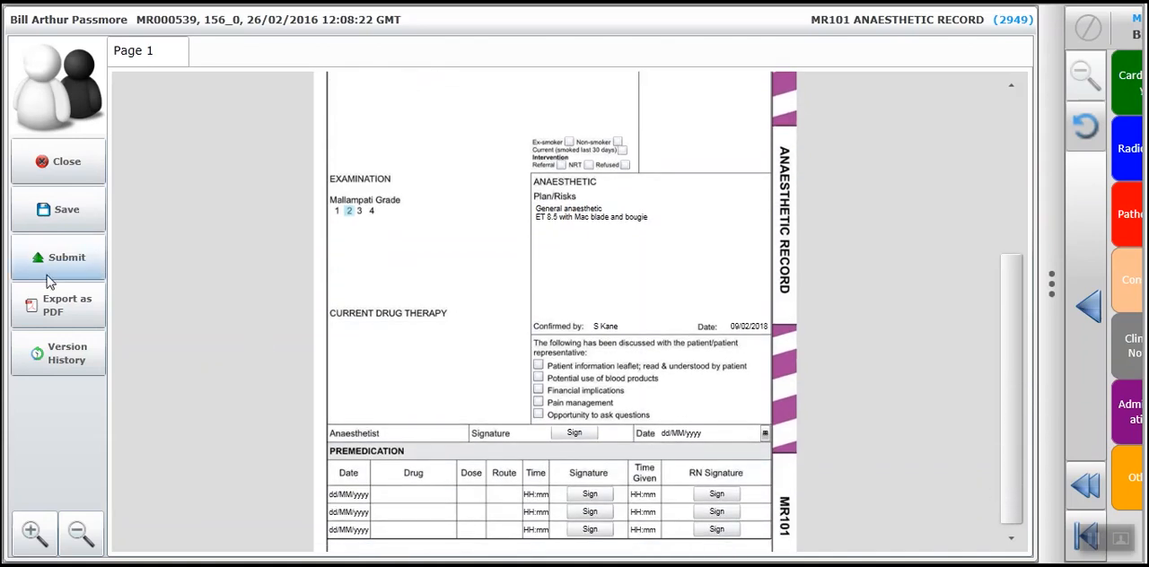
Submit the anaesthetic record and open the MR111A Perioperative Checklist from the chartbook filtered by "check", widening the form's pane.
click(68, 258)
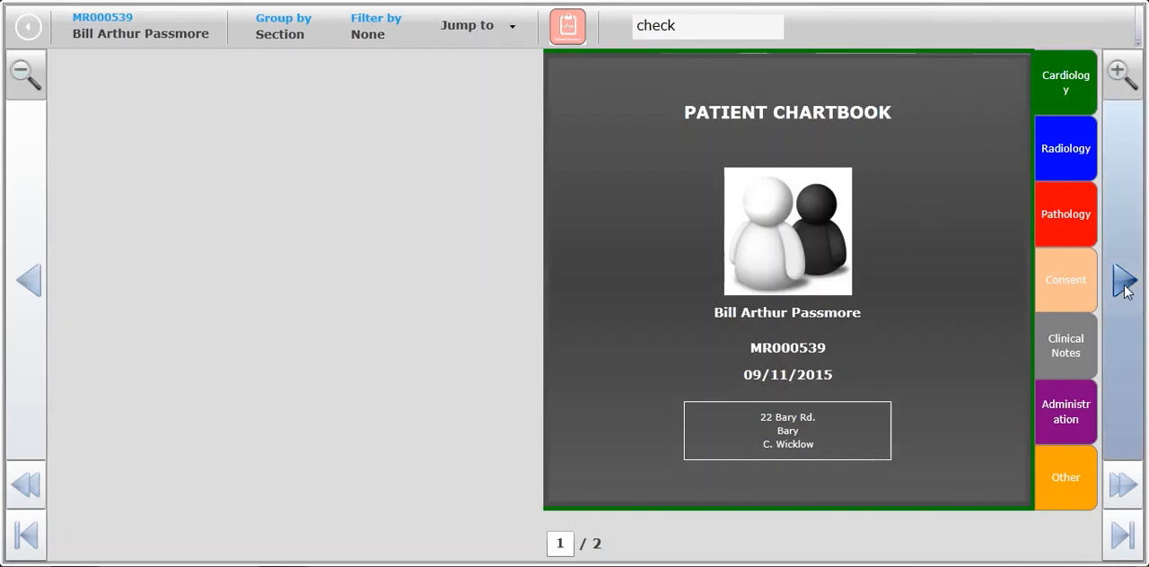
click(1124, 280)
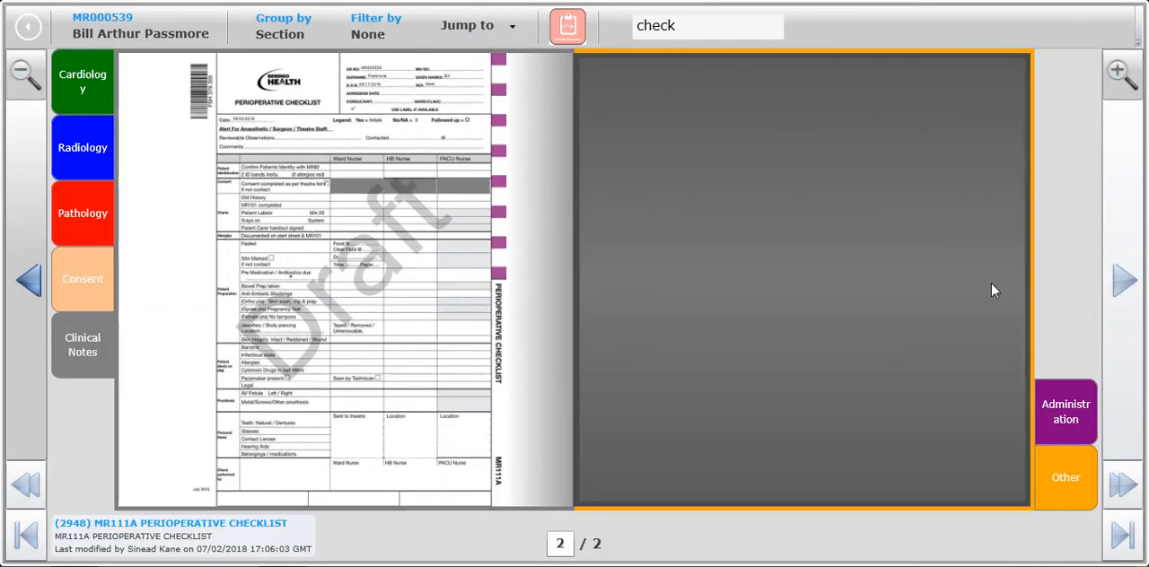
click(238, 525)
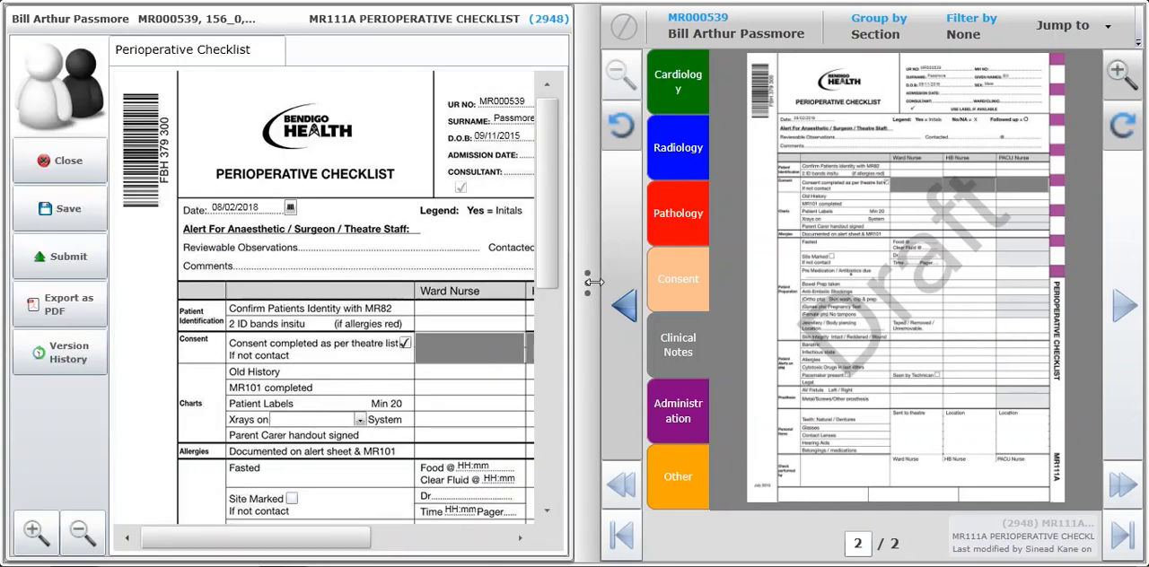
drag(588, 283, 1039, 306)
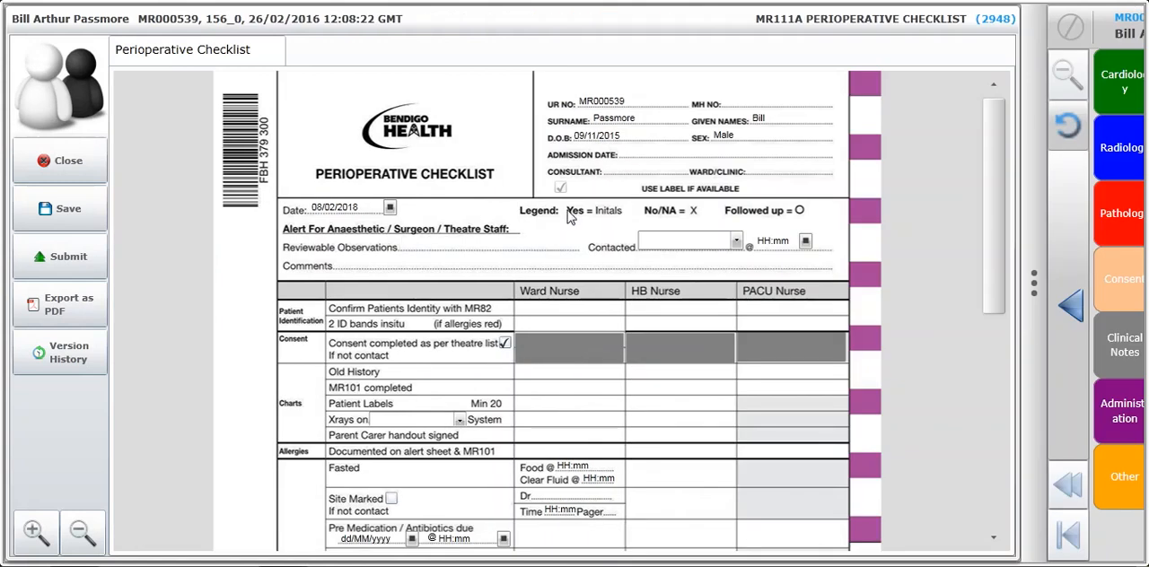
Initial the Ward Nurse column for patient identity with MR82, 2 ID bands insitu and Old History.
click(540, 317)
click(567, 316)
click(567, 316)
click(567, 316)
click(566, 323)
click(562, 376)
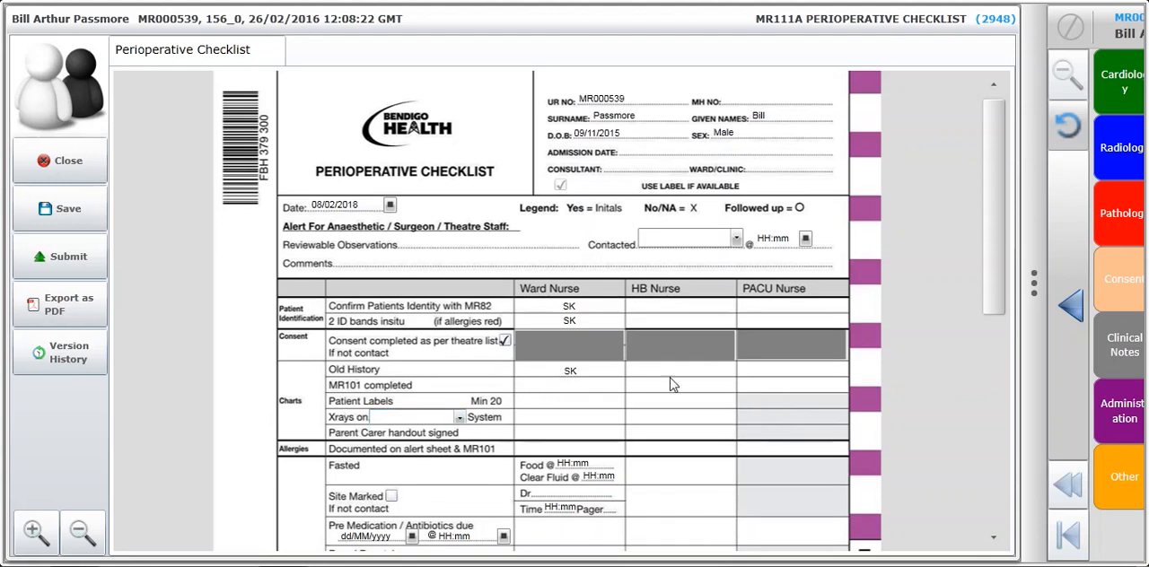
Bring the chartbook back beside the checklist, clear its "check" search and view the report in the Radiology section.
drag(1028, 285, 590, 246)
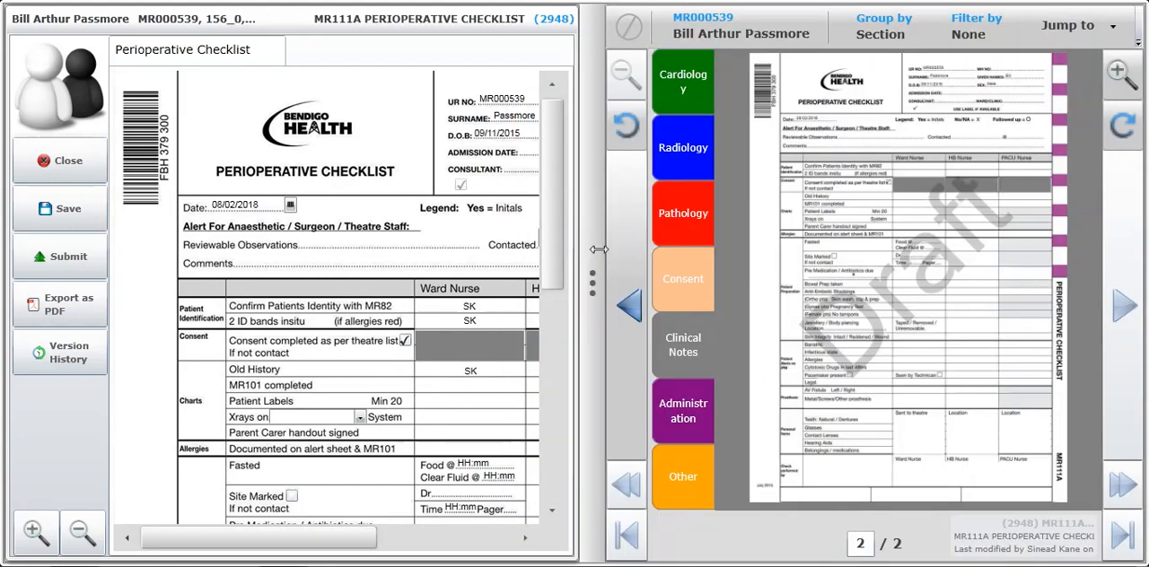
click(1139, 44)
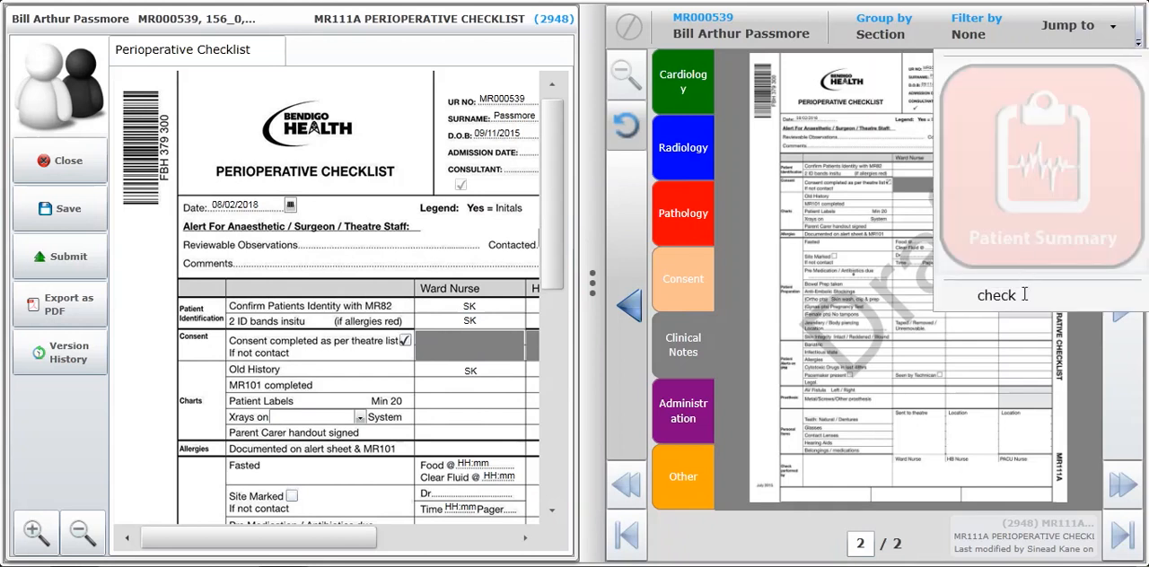
drag(1025, 295, 978, 299)
key(BackSpace)
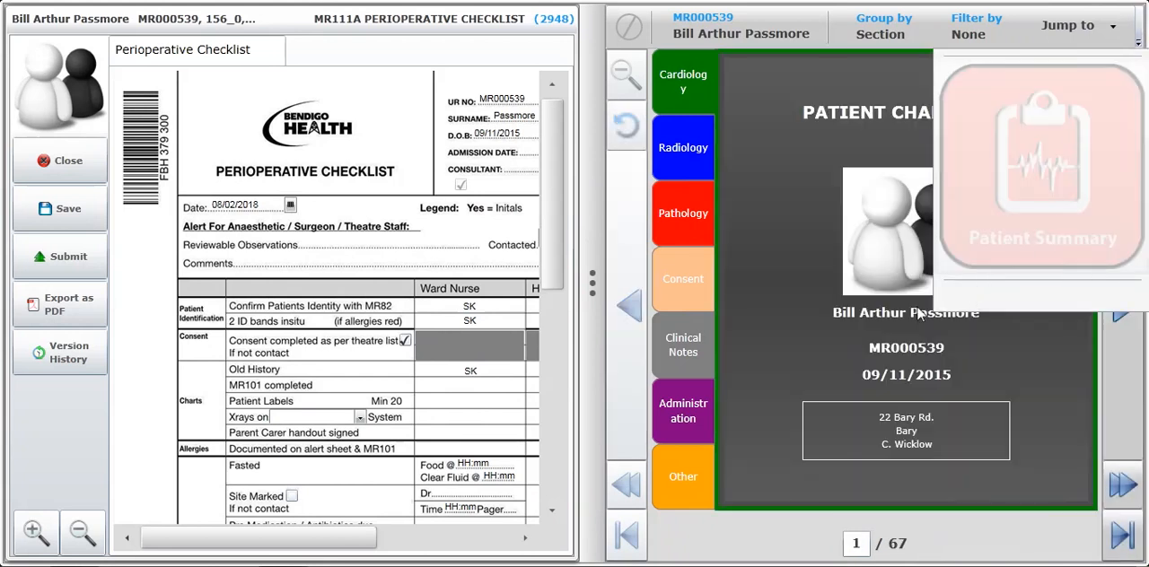
click(686, 145)
click(681, 157)
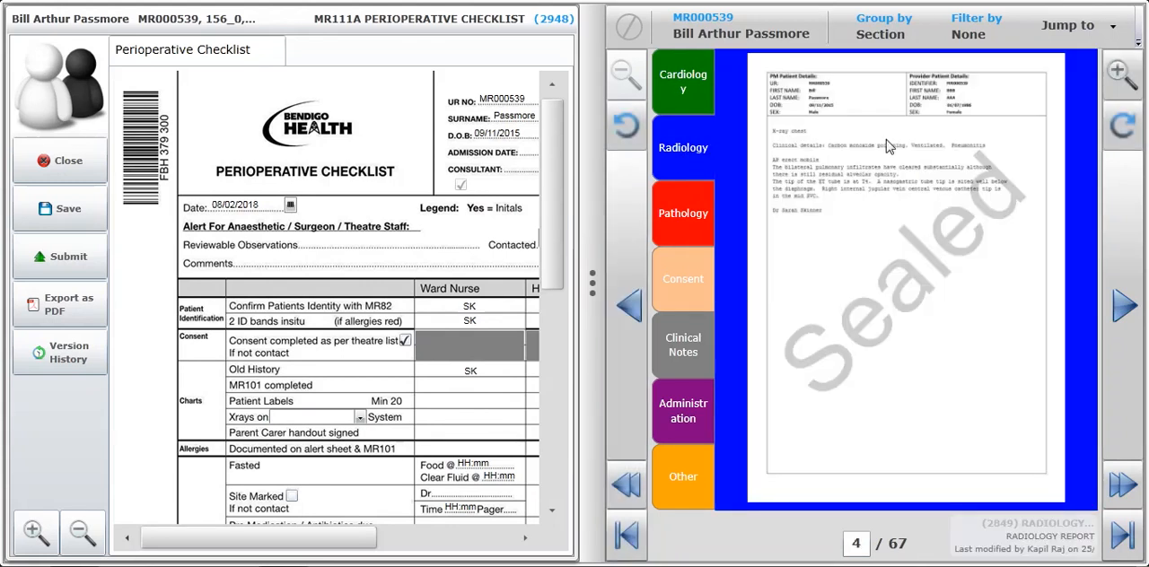
Expand the checklist, sign as Ward Nurse under Check performed by, and save and close the form.
drag(590, 281, 1047, 264)
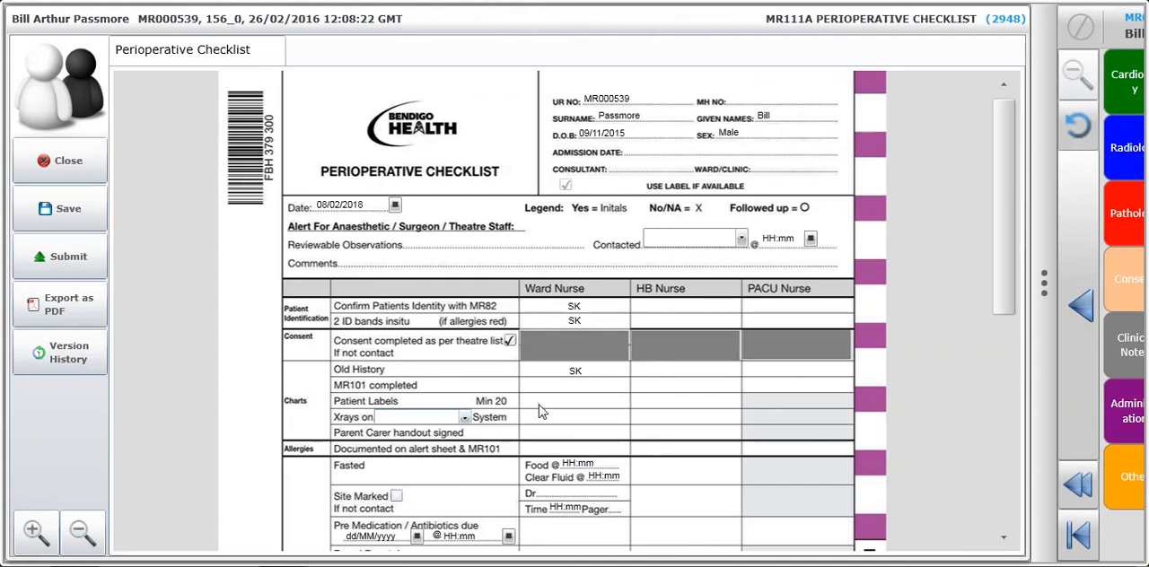
click(567, 422)
click(615, 482)
drag(993, 318, 991, 508)
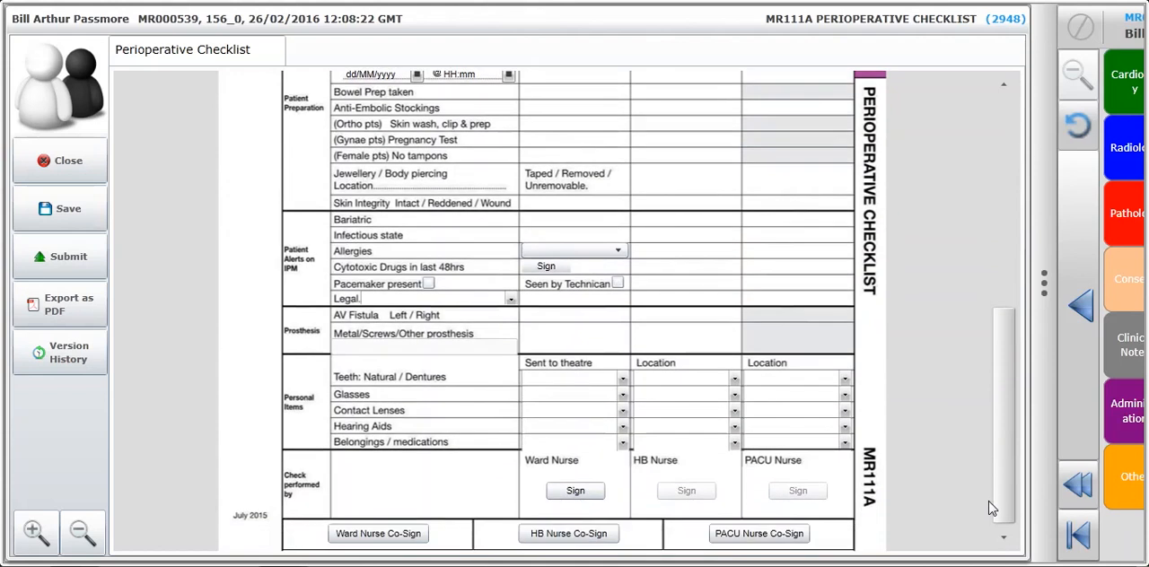
click(573, 496)
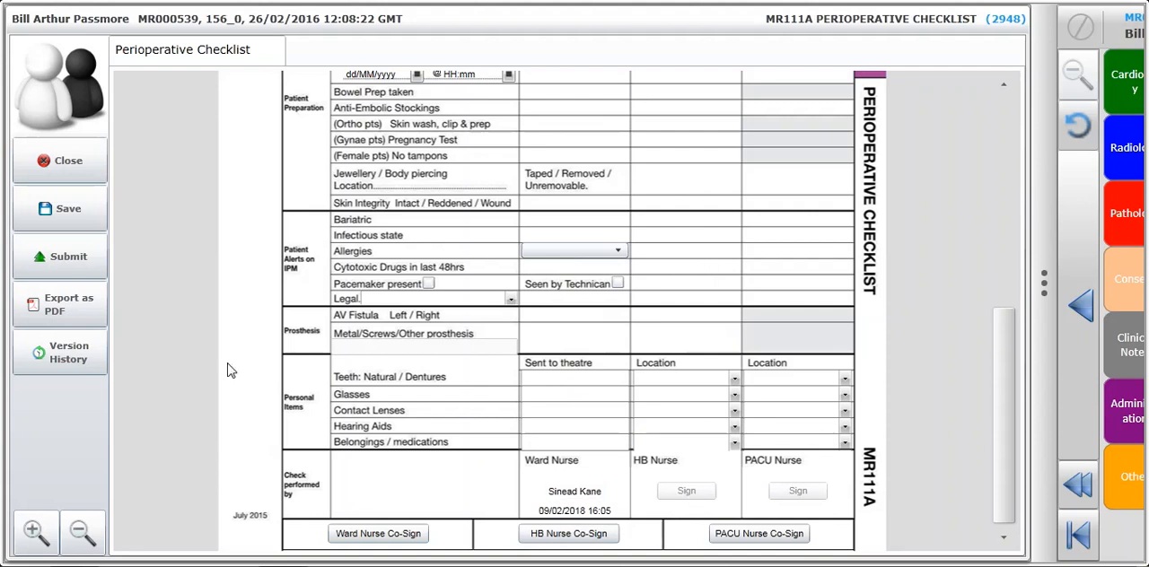
click(73, 215)
click(62, 163)
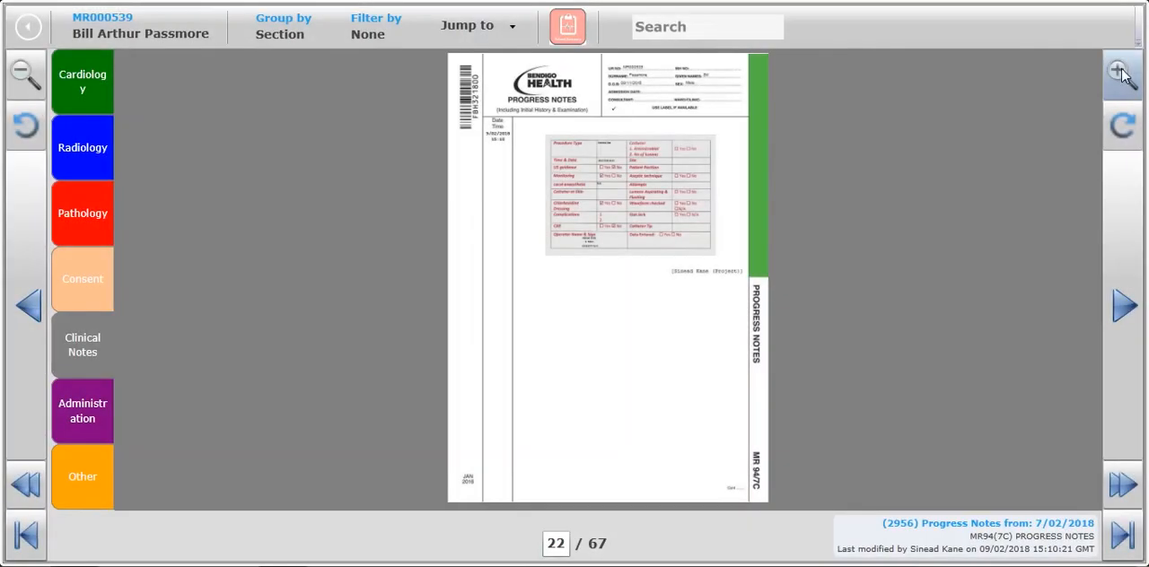
Open the MR102 Operation Record from the Clinical Notes section of the chartbook.
click(1122, 283)
click(1118, 79)
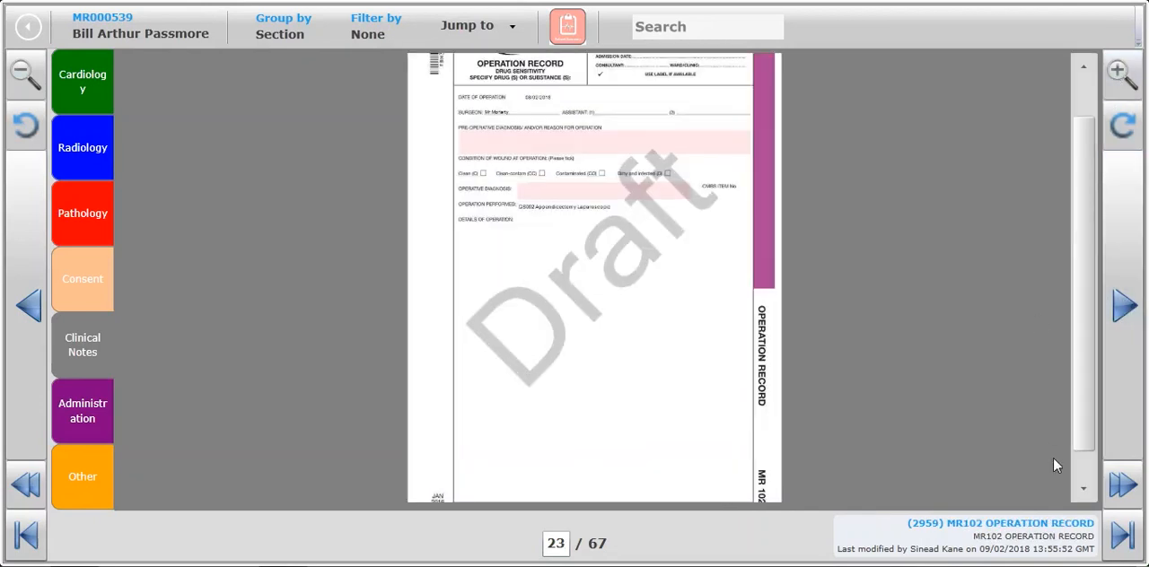
click(1055, 528)
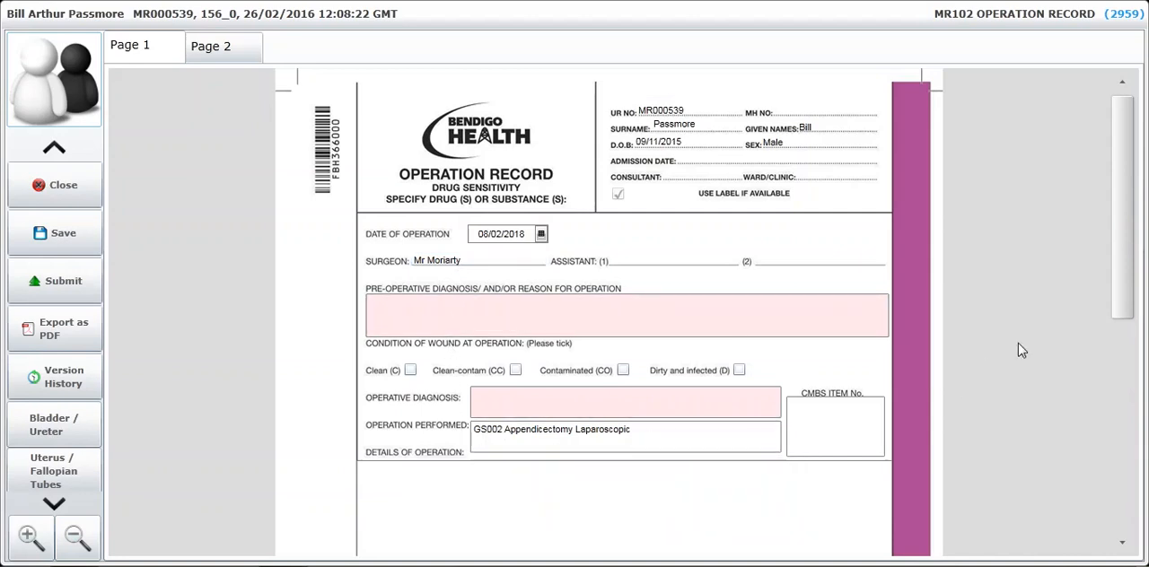
Enter "free type" in the Details of Operation area of the operation record.
drag(1119, 287, 1111, 385)
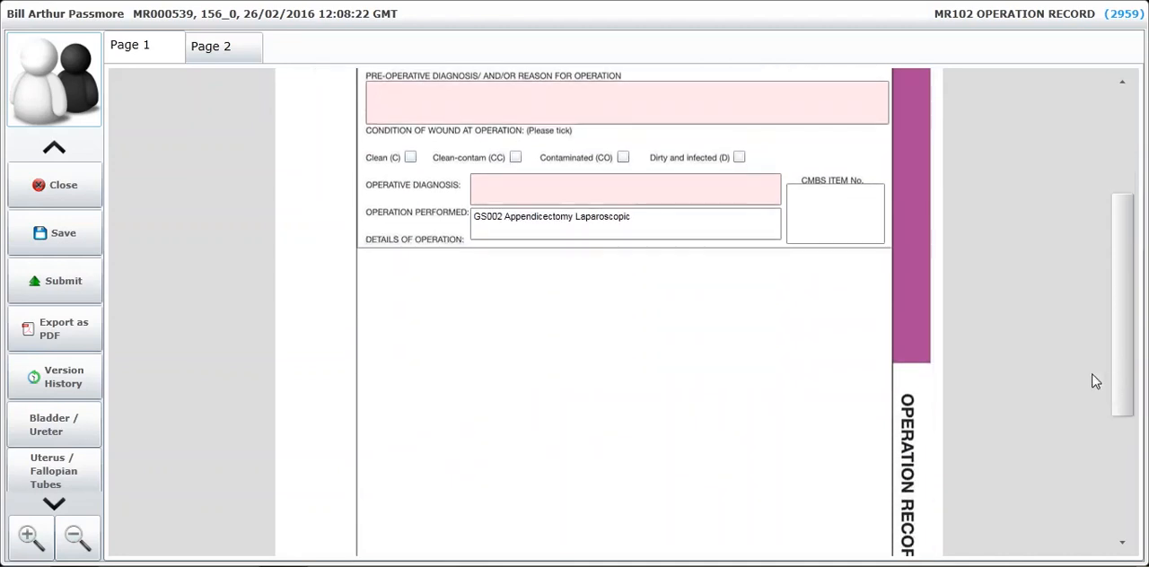
click(389, 283)
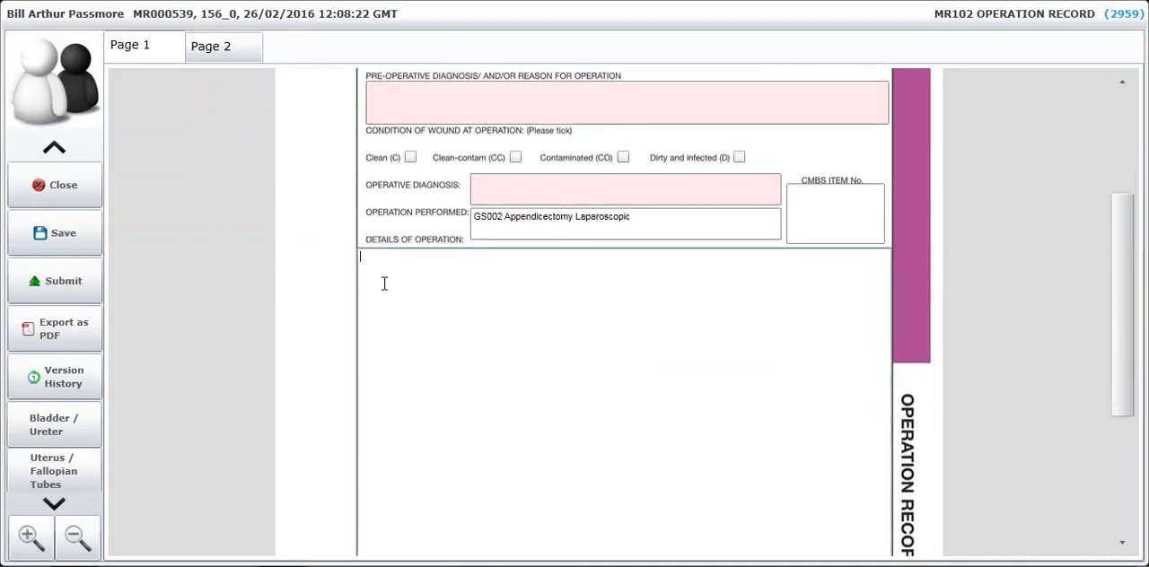
text(free type)
scroll(369, 289, down, 3)
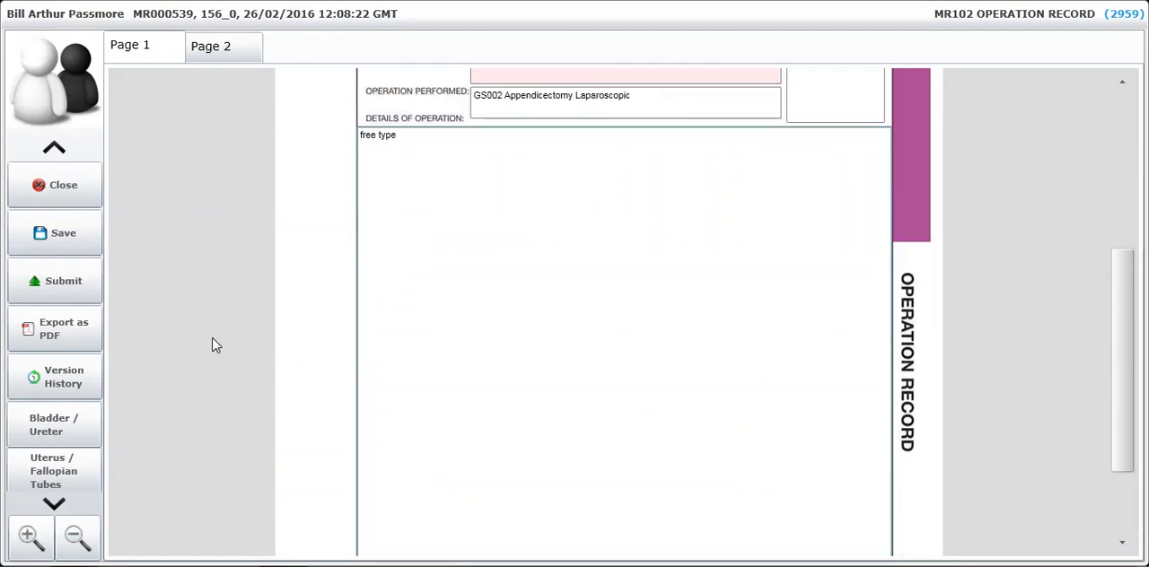
Add the Stomach / Bowel / Rectum diagram page to the operation record and bring the bowel drawing into view.
click(53, 506)
click(72, 429)
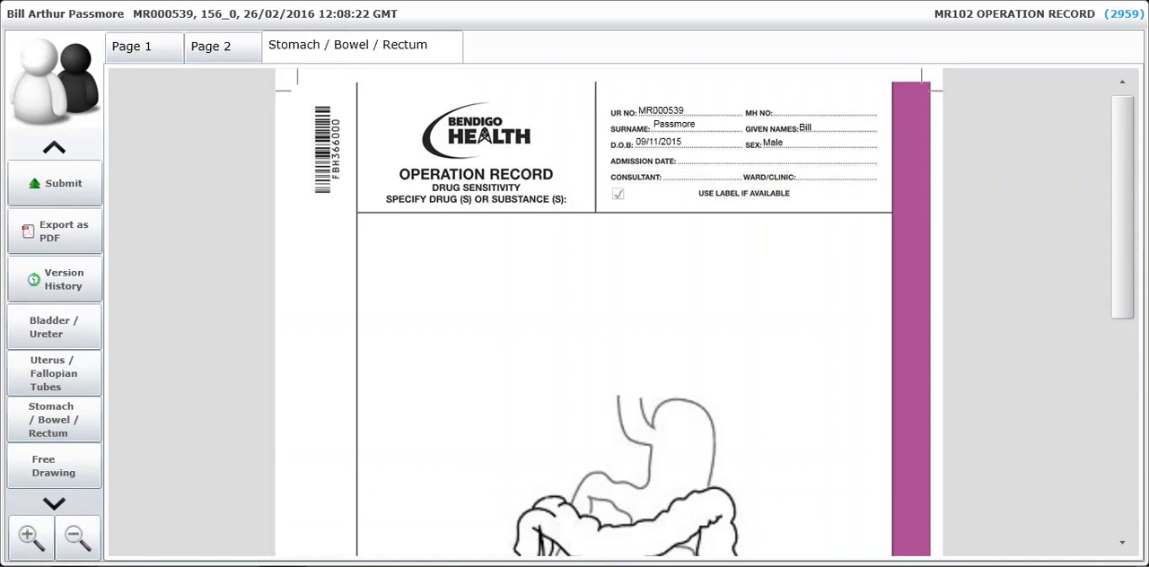
drag(1118, 301, 1098, 422)
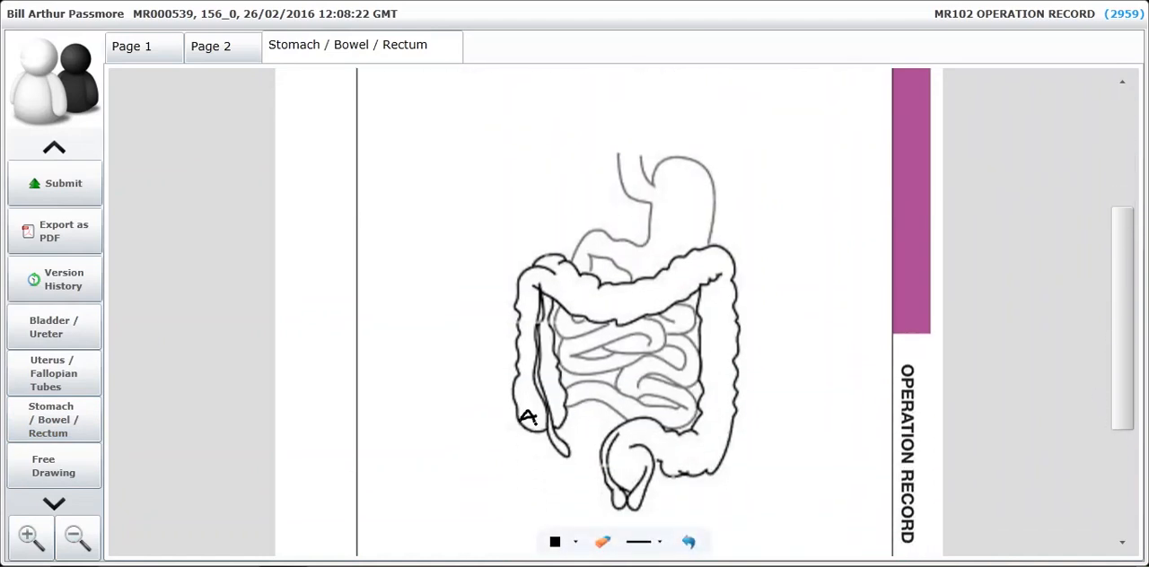
Try drawing in red on the bowel diagram and undo the freehand marks.
click(575, 542)
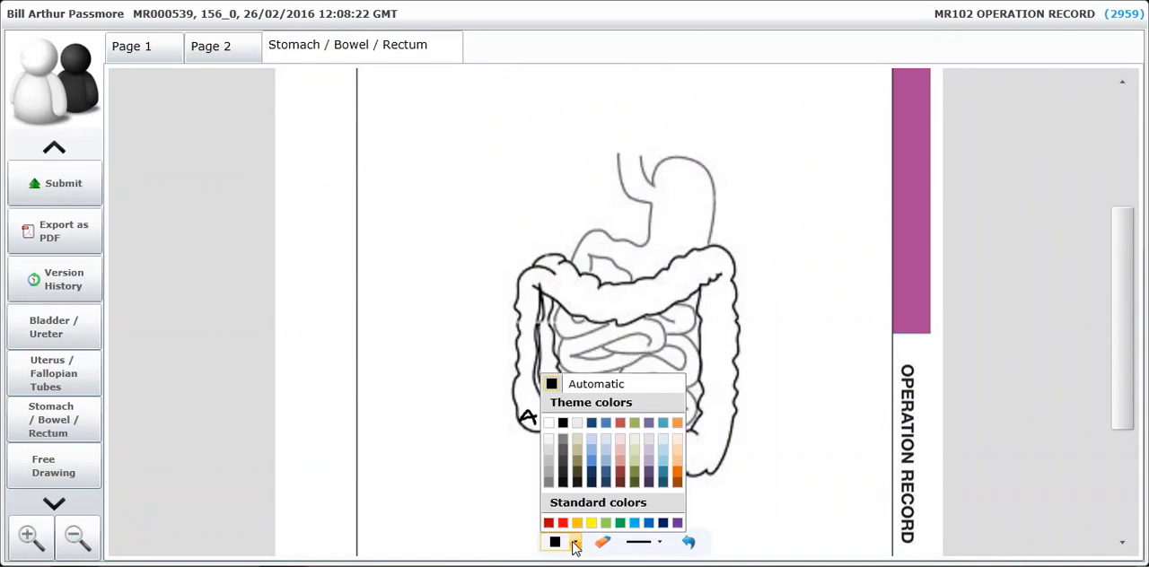
click(563, 523)
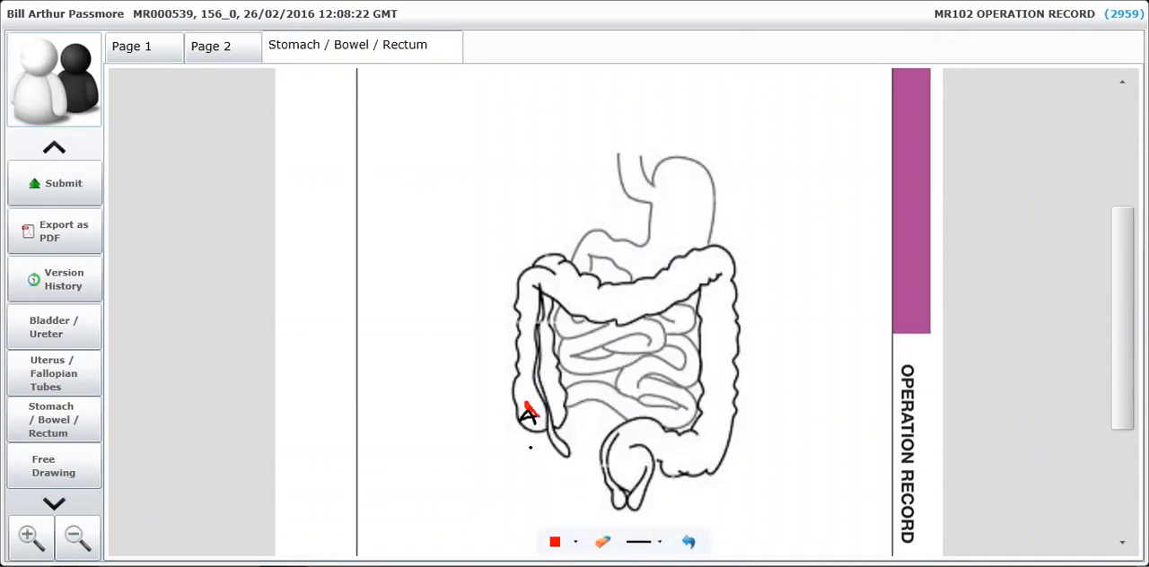
click(687, 545)
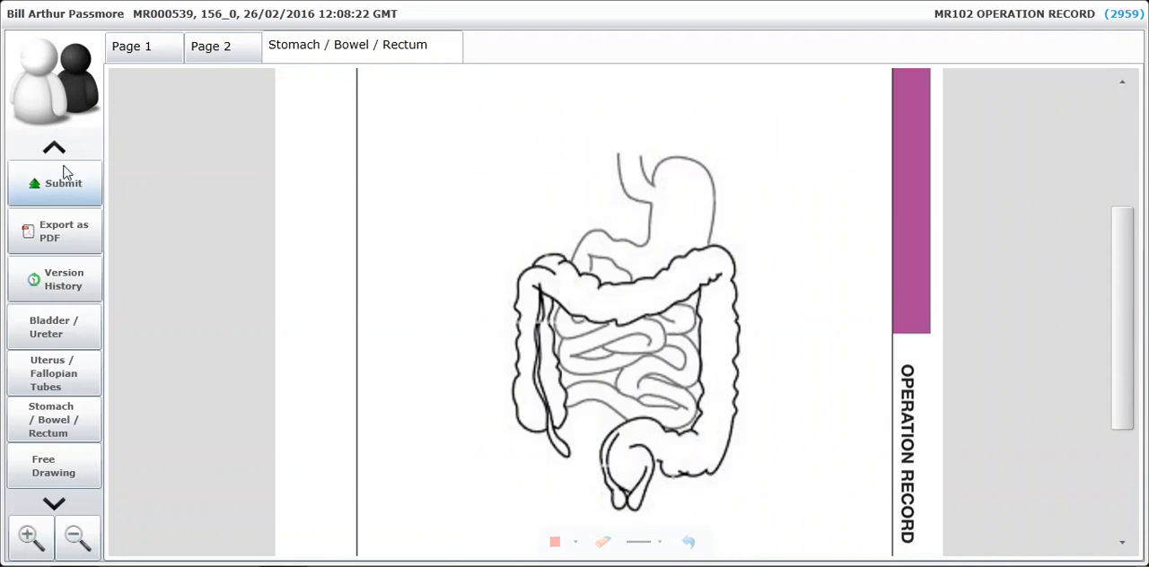
Close the MR102 Operation Record and return to the patient's chartbook.
click(58, 151)
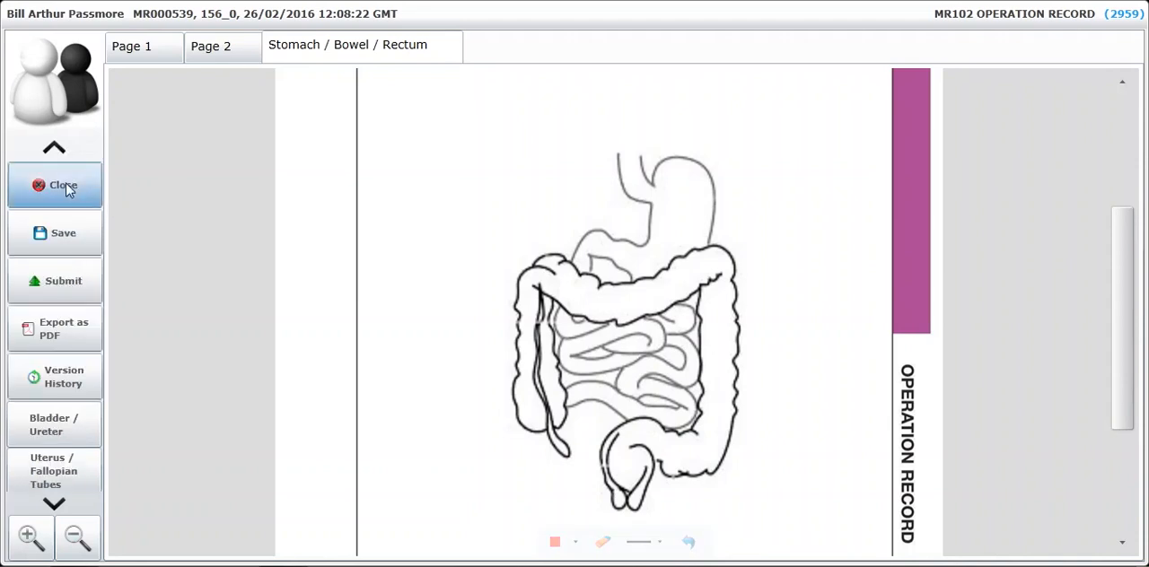
click(67, 189)
click(509, 334)
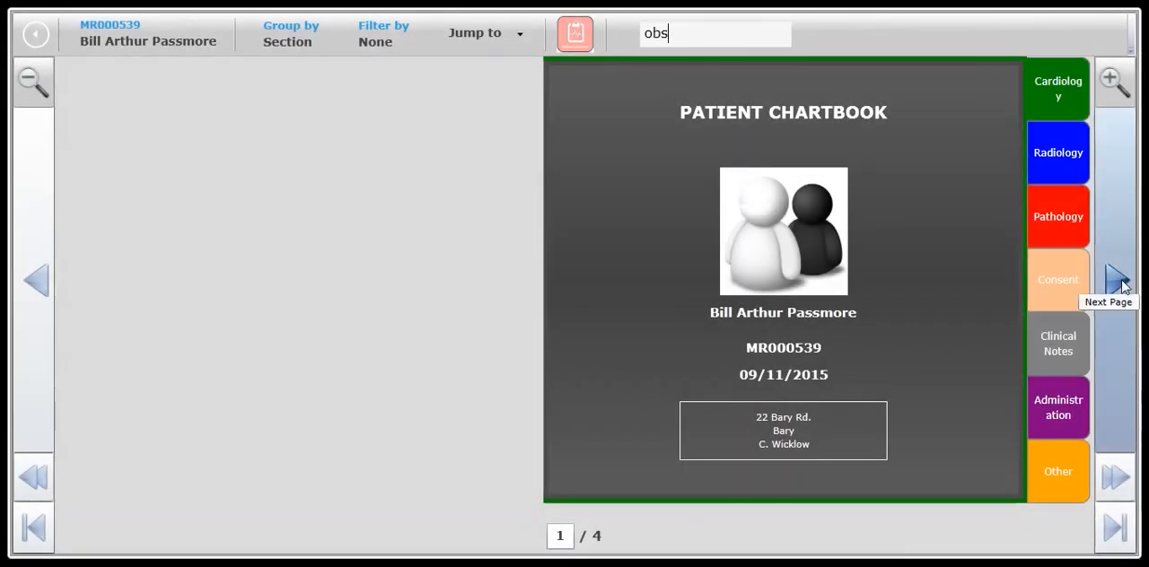
Open the MR123.14 Adult Observation Record (Acute) at its observation chart from the chartbook filtered by "obs".
click(1118, 281)
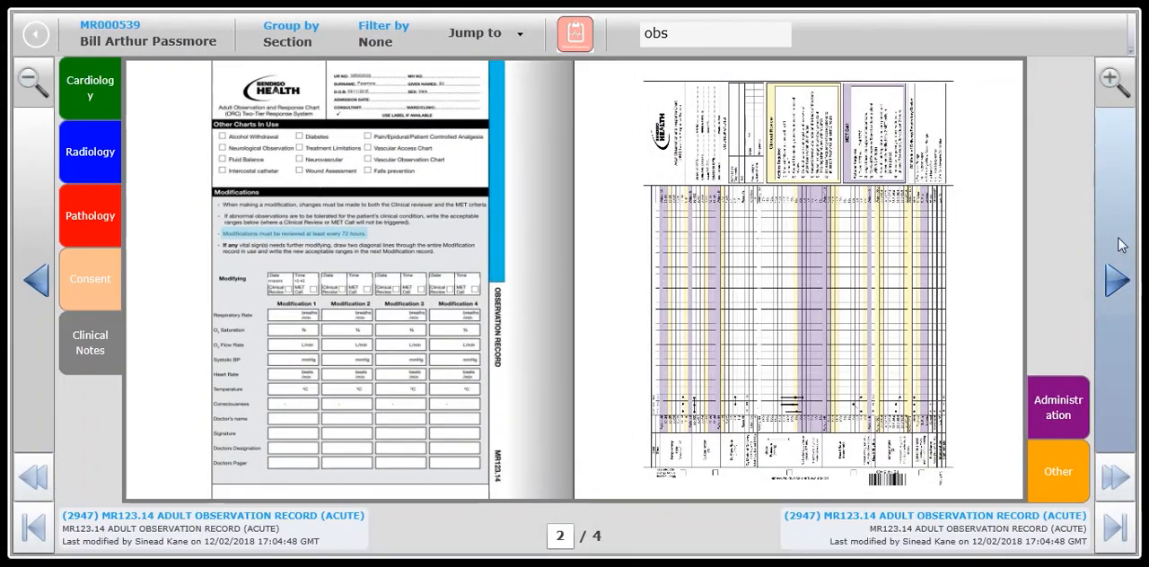
click(1112, 80)
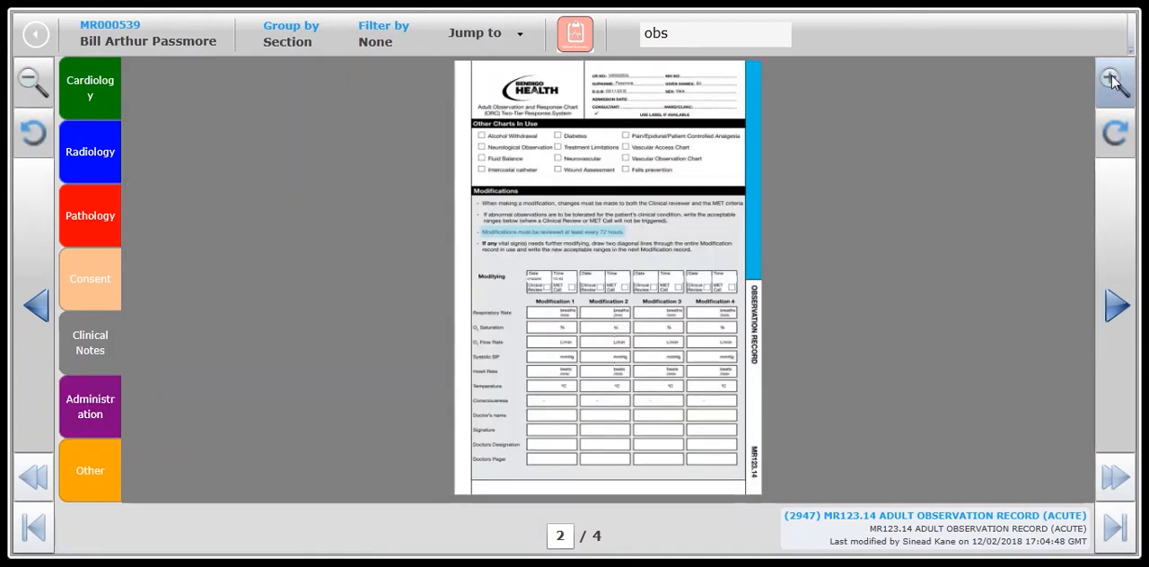
click(1118, 306)
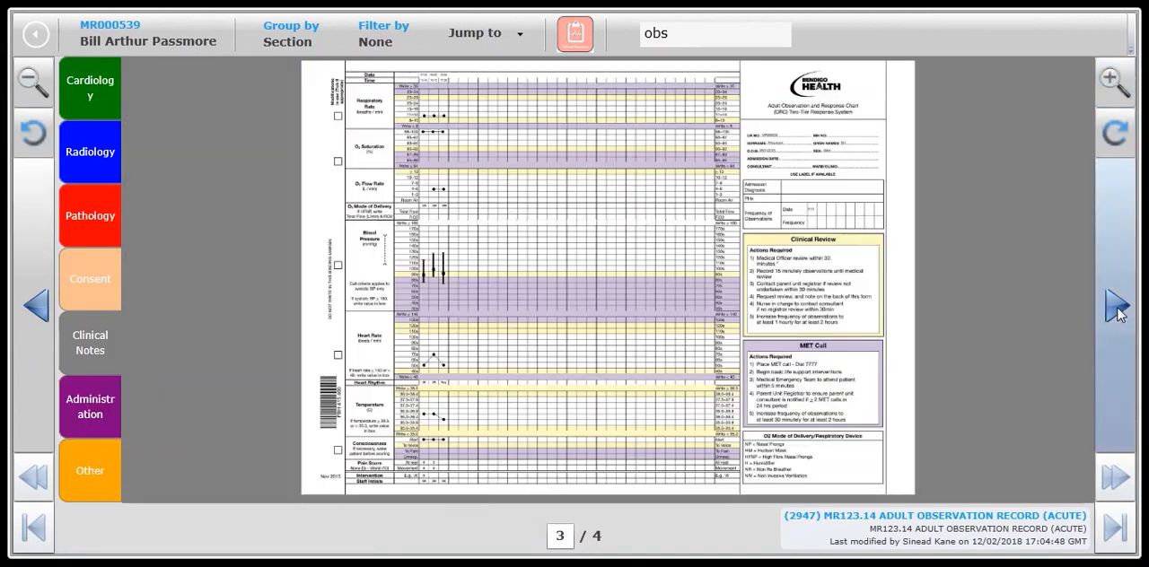
click(962, 517)
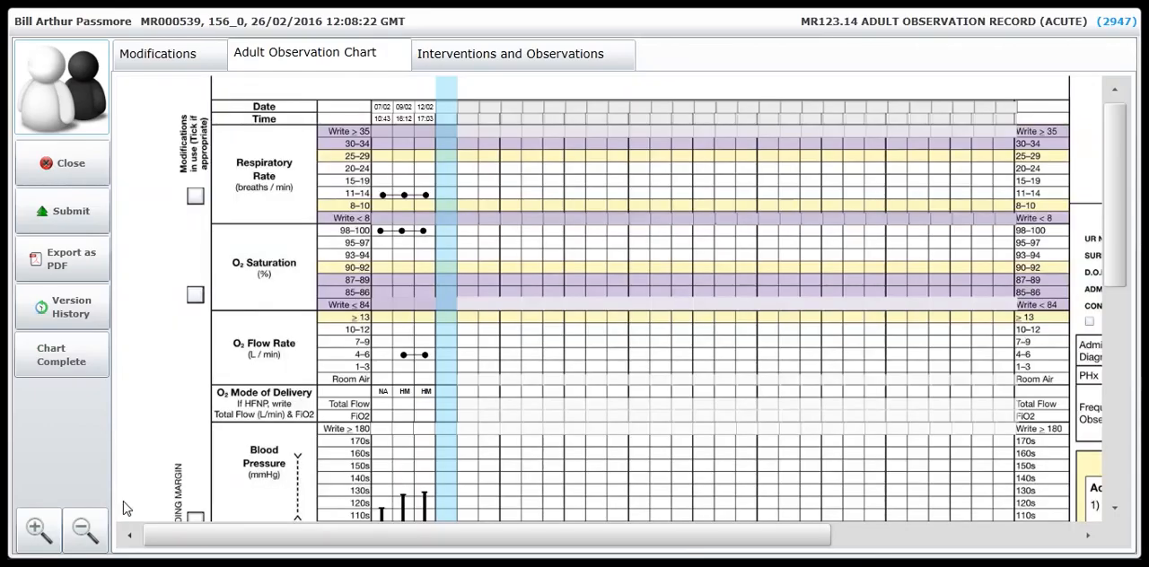
Start a new entry in the highlighted column of the Adult Observation Chart and set the respiratory rate to 12 breaths/min.
click(84, 531)
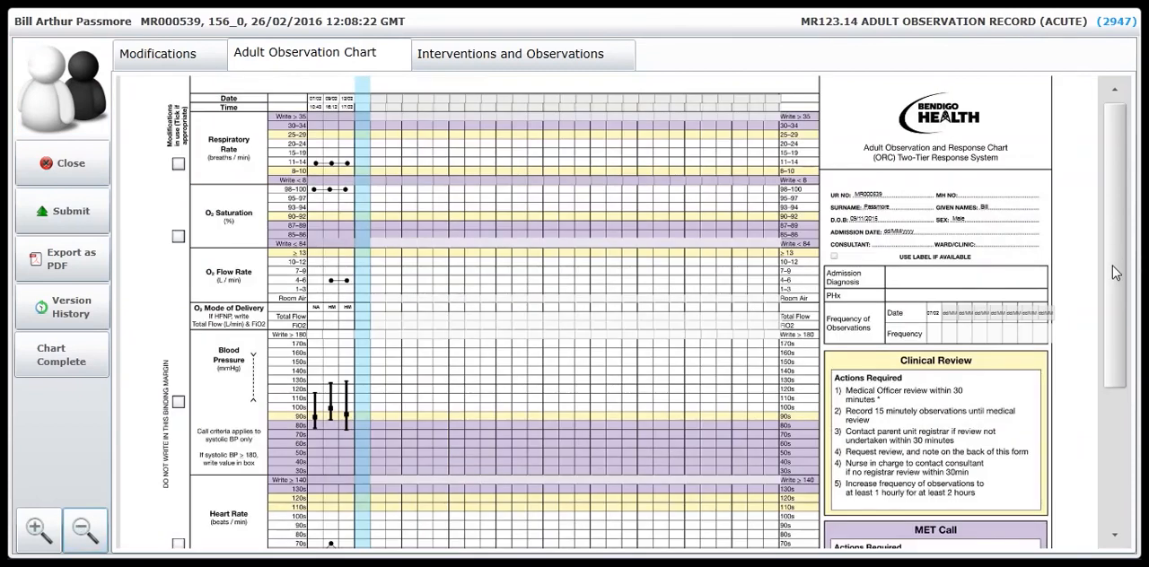
scroll(1109, 331, down, 5)
scroll(1113, 324, up, 3)
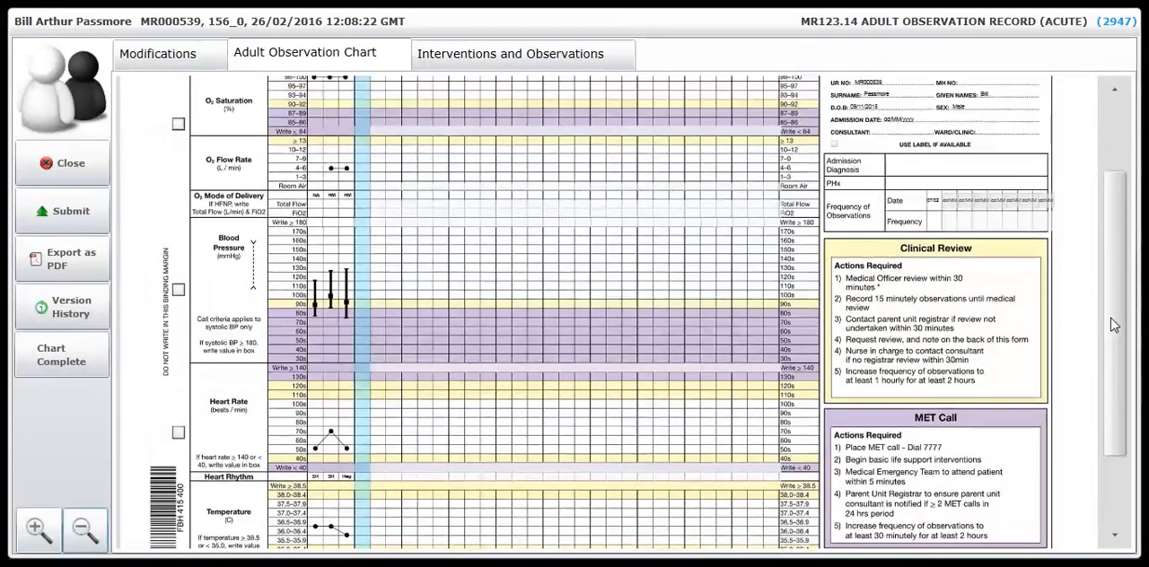
click(363, 396)
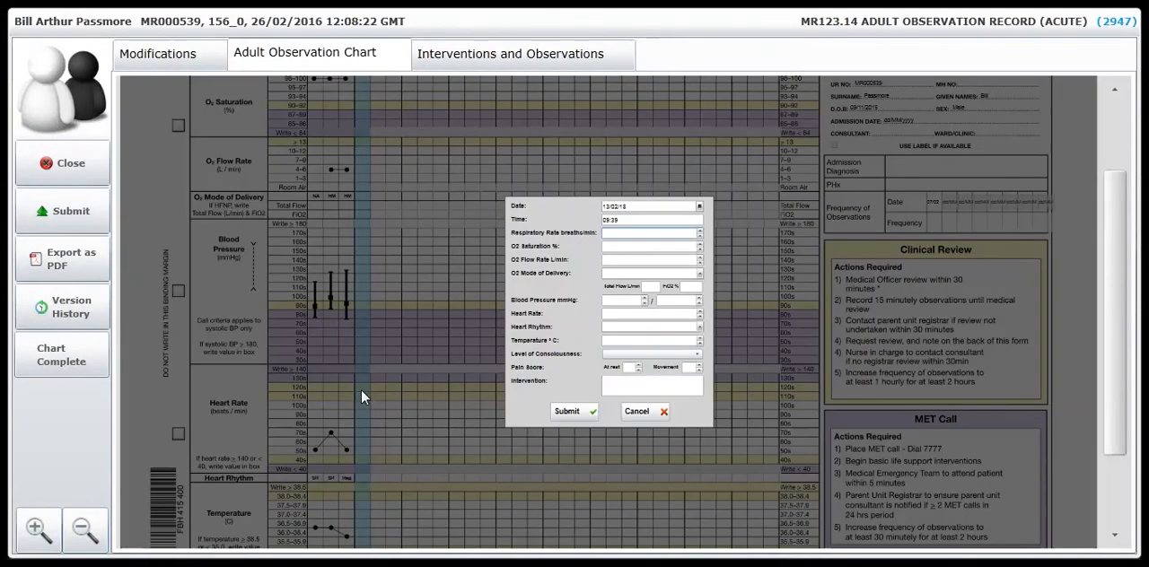
click(36, 532)
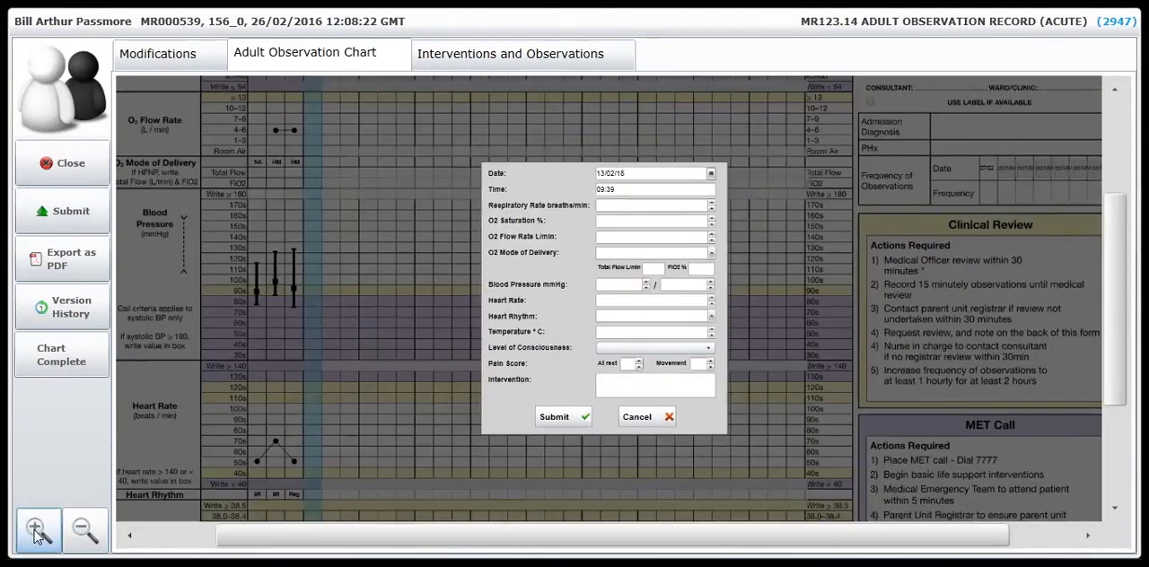
click(36, 532)
click(606, 176)
text(12)
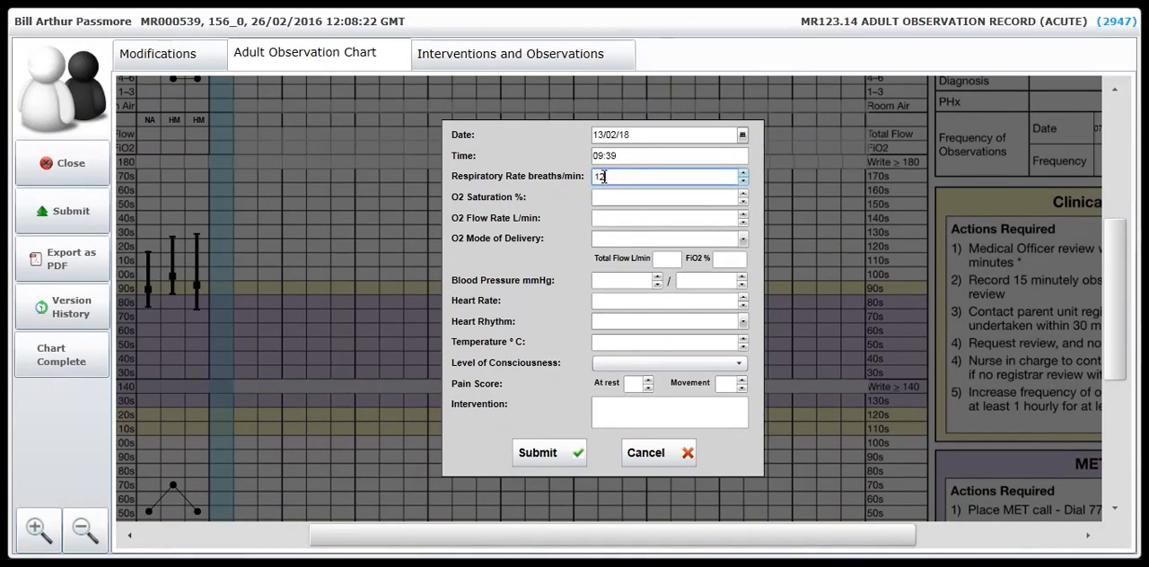
Set O2 saturation to 100 %, O2 flow rate to 5 L/min and the O2 mode of delivery to Hudson Mask.
click(602, 196)
text(100)
click(672, 218)
text(5)
click(743, 240)
Record blood pressure 123/87 mmHg, heart rate 65 and heart rhythm Regular in the observation entry.
click(622, 281)
text(123)
click(709, 281)
text(87)
click(601, 300)
text(65)
click(742, 321)
click(732, 343)
Set temperature to 36.0 °C, level of consciousness to Alert, and pain scores to 2 at rest and 4 on movement.
click(601, 346)
text(36.0)
click(732, 363)
click(610, 382)
click(633, 385)
text(2)
click(729, 384)
text(4)
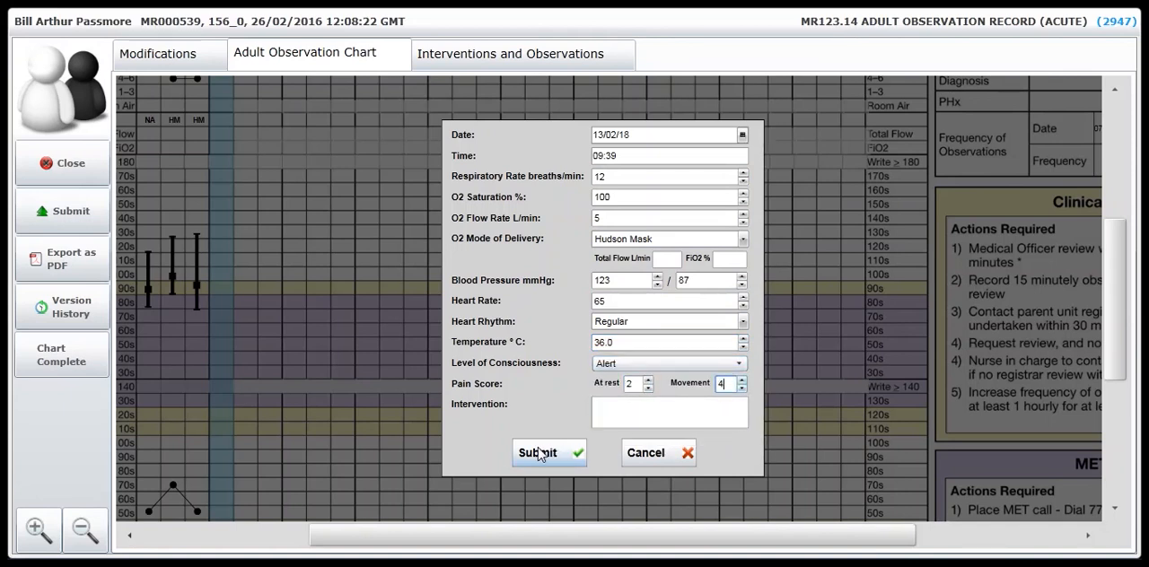
Submit the completed observation entry, check the plotted values down to the staff initials, and submit the Adult Observation Chart.
click(543, 460)
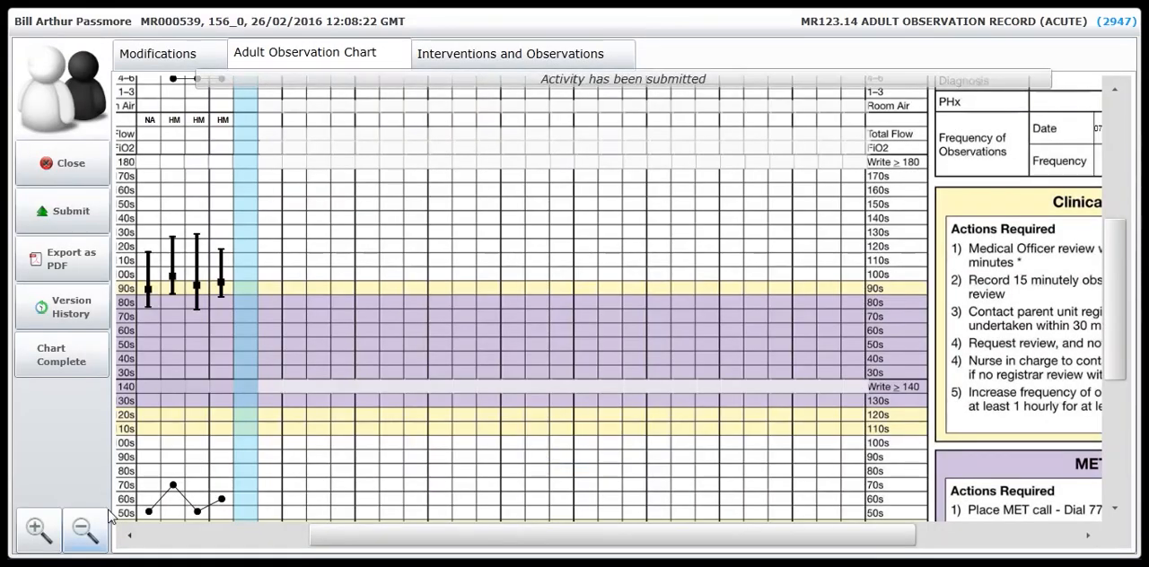
click(85, 532)
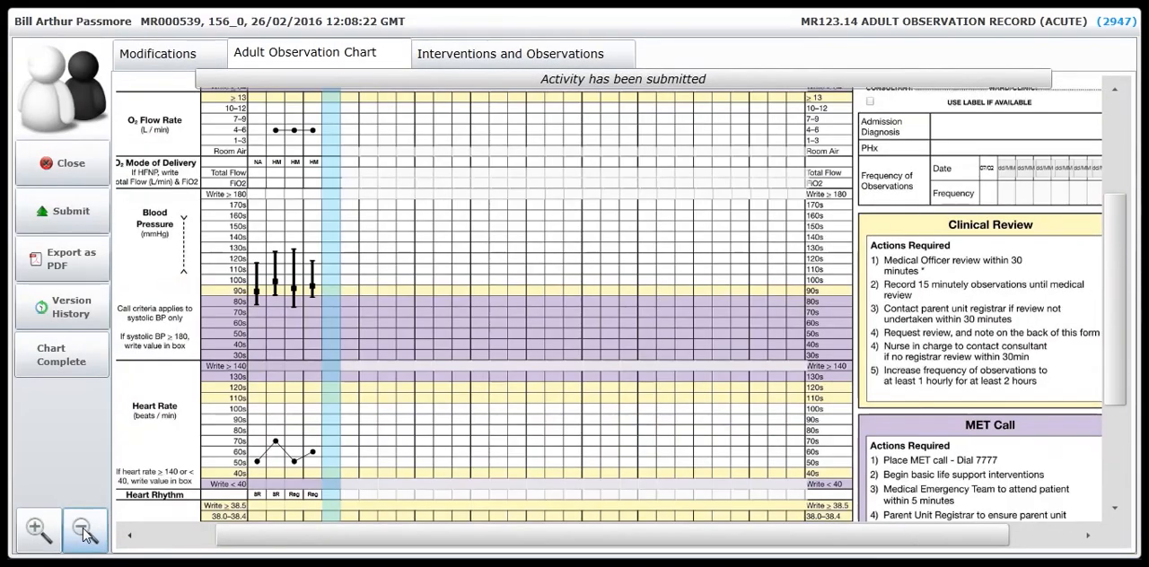
drag(1116, 337, 1115, 418)
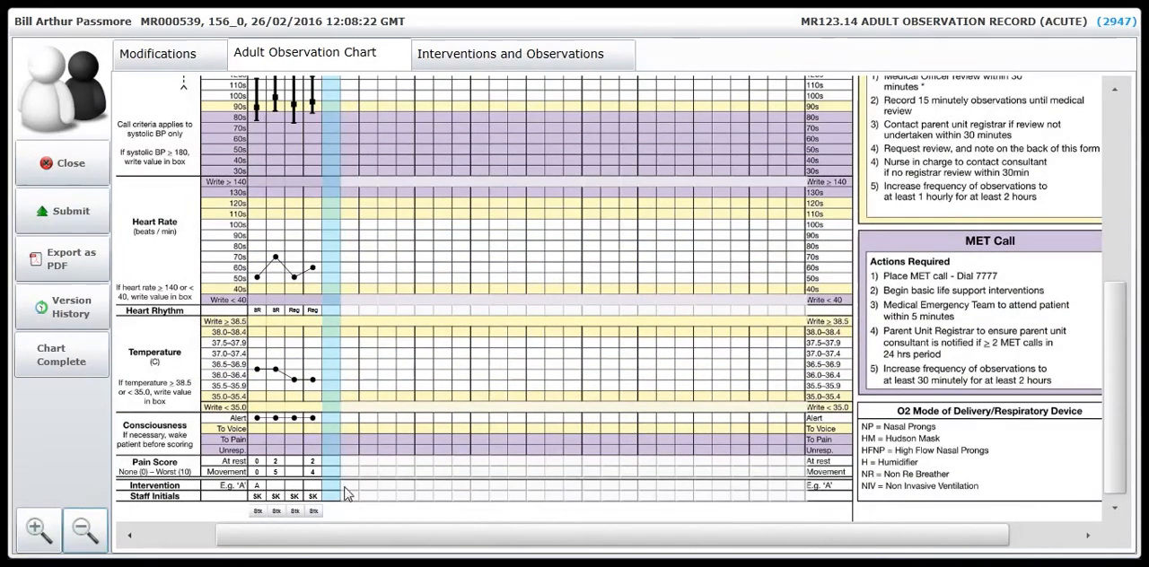
click(71, 209)
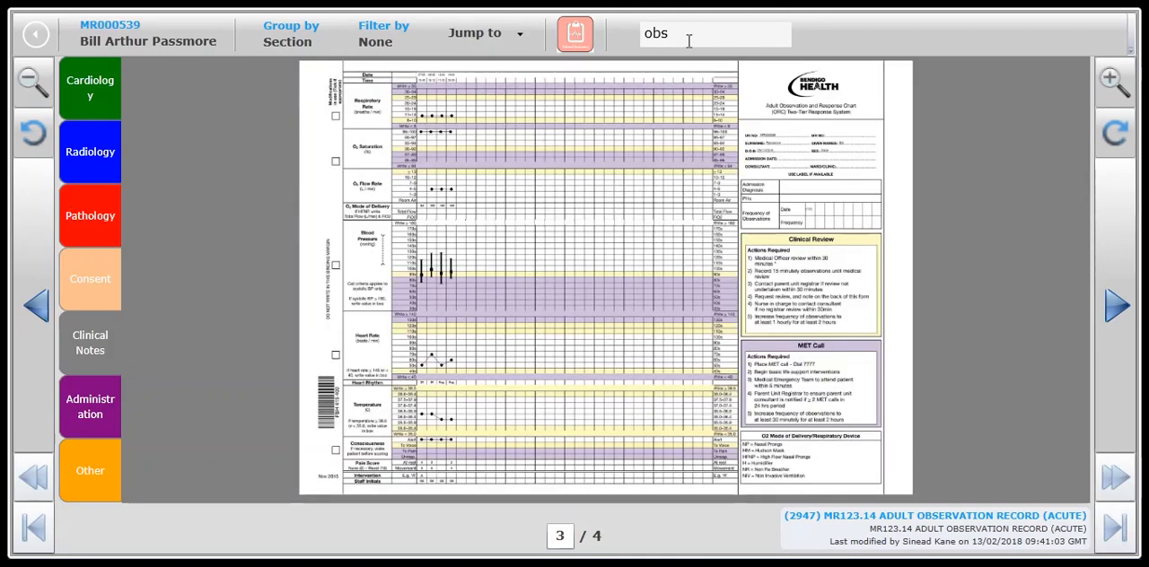
Search the patient chartbook for "care" and open the draft MR95.2 Surgical Daily Patient Care Plan.
key(BackSpace)
key(BackSpace)
key(BackSpace)
text(care)
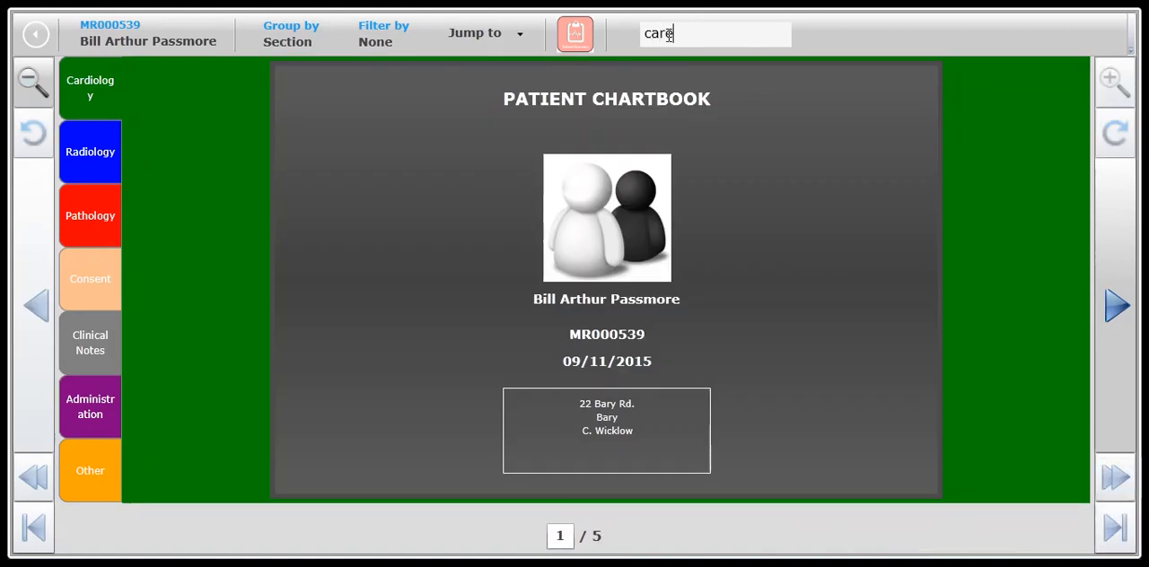
click(1116, 310)
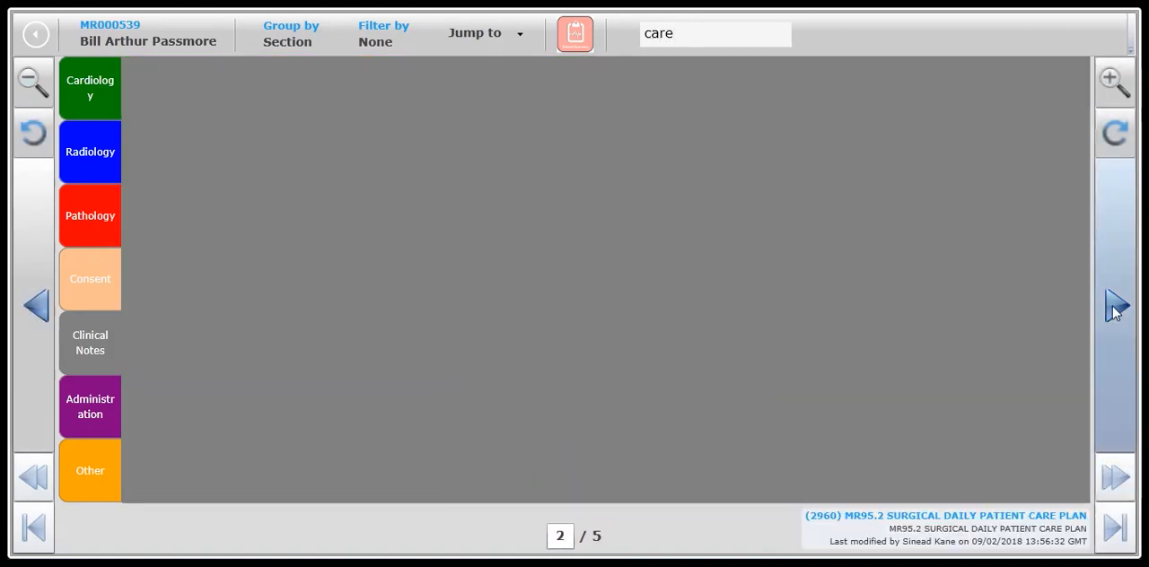
click(973, 519)
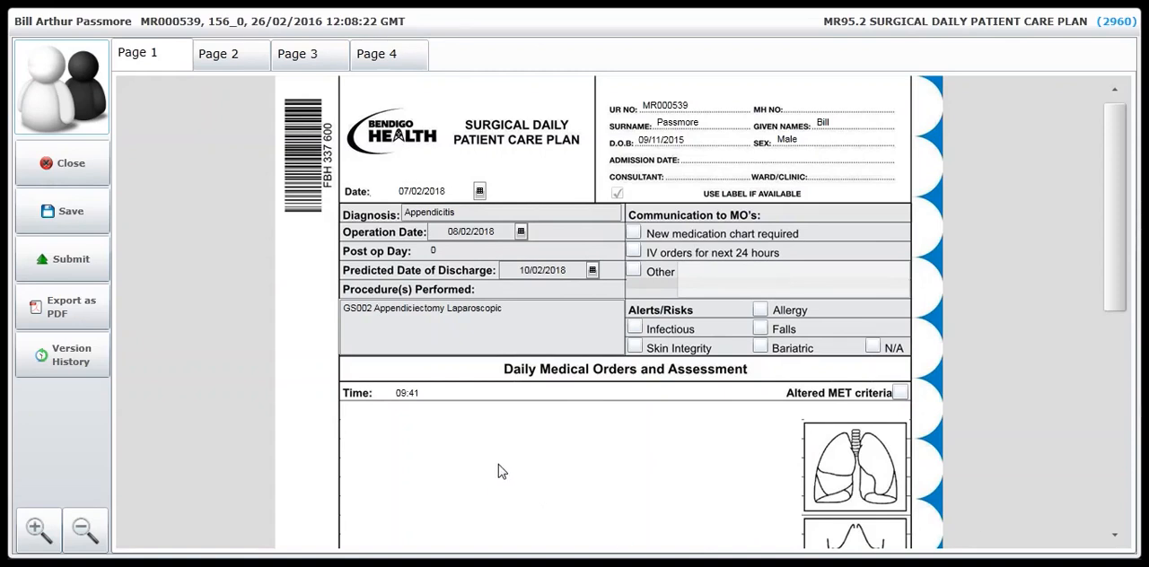
Add the note "Patient reviewed post op" under Daily Medical Orders and Assessment.
drag(1119, 290, 1121, 363)
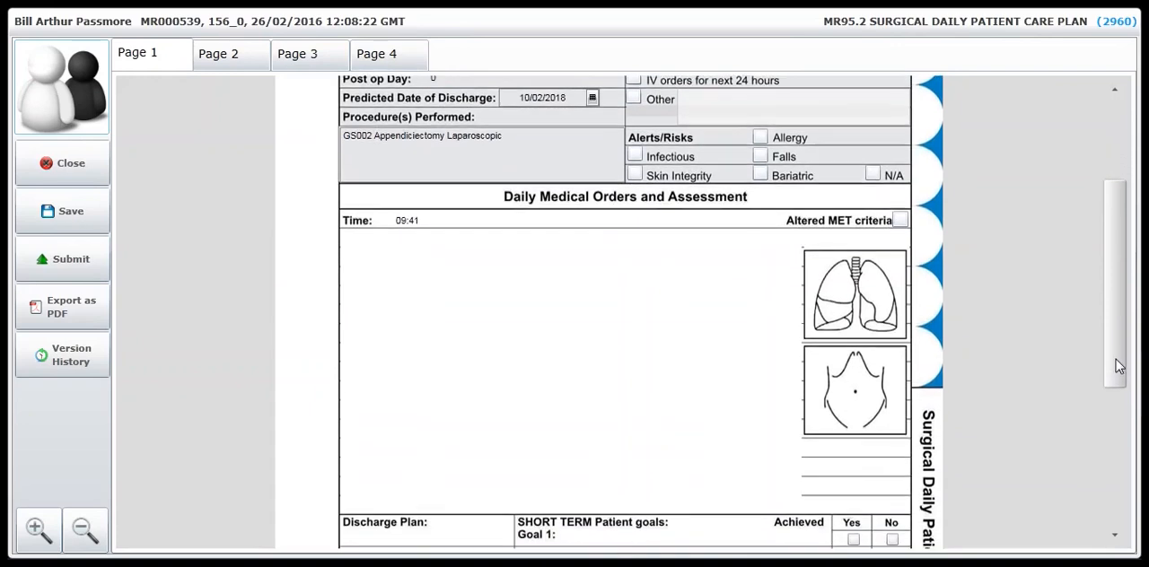
click(381, 274)
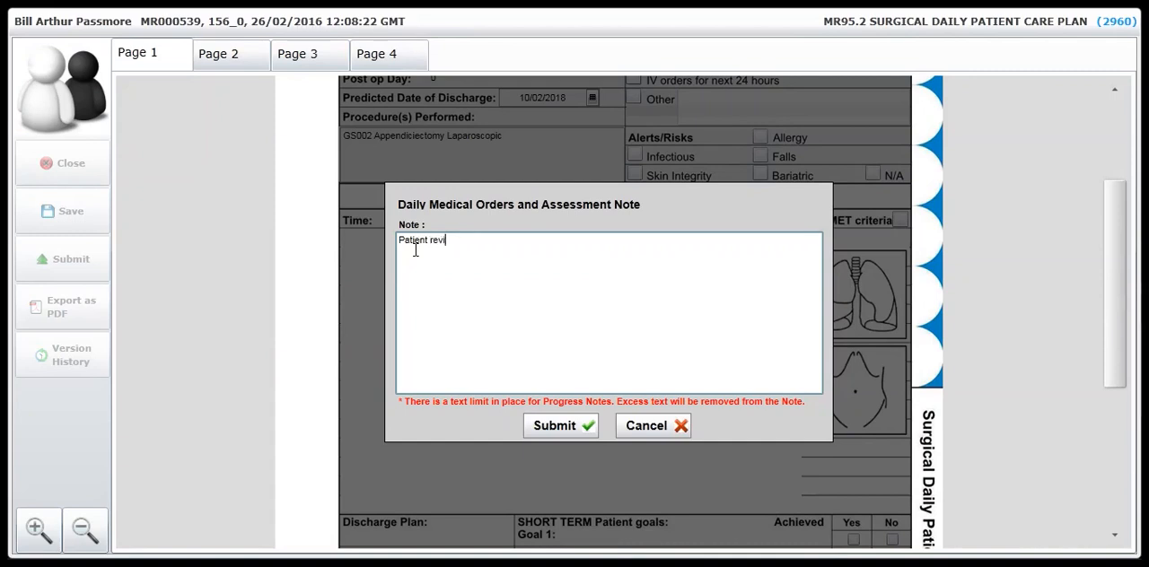
text(Patient reviewed post op)
click(537, 434)
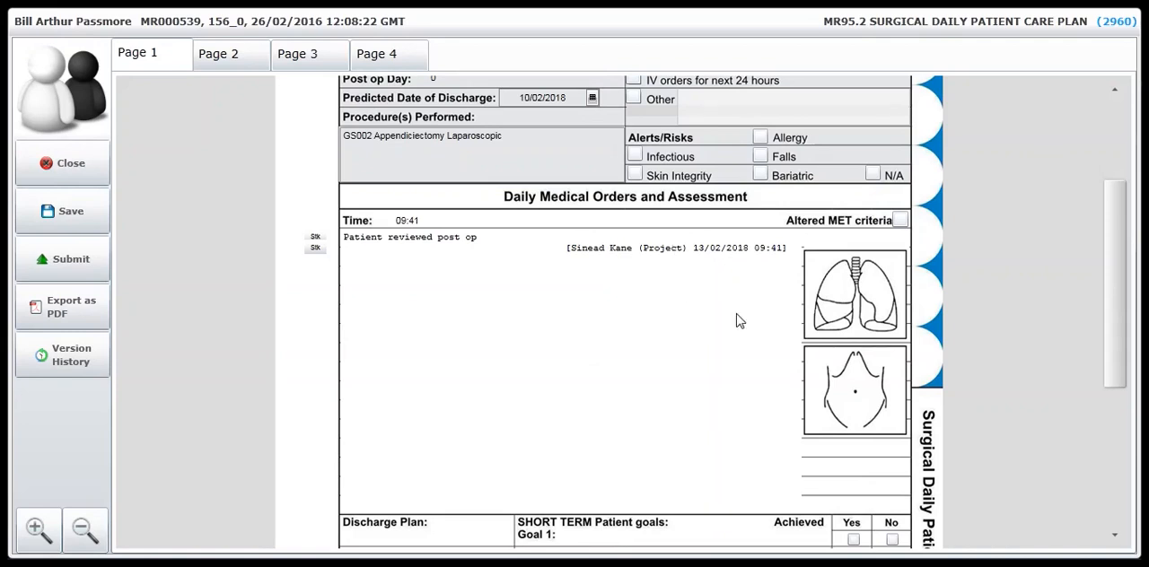
Draw a small mark on the lung diagram and tick Home tomorrow in the discharge plan.
click(829, 288)
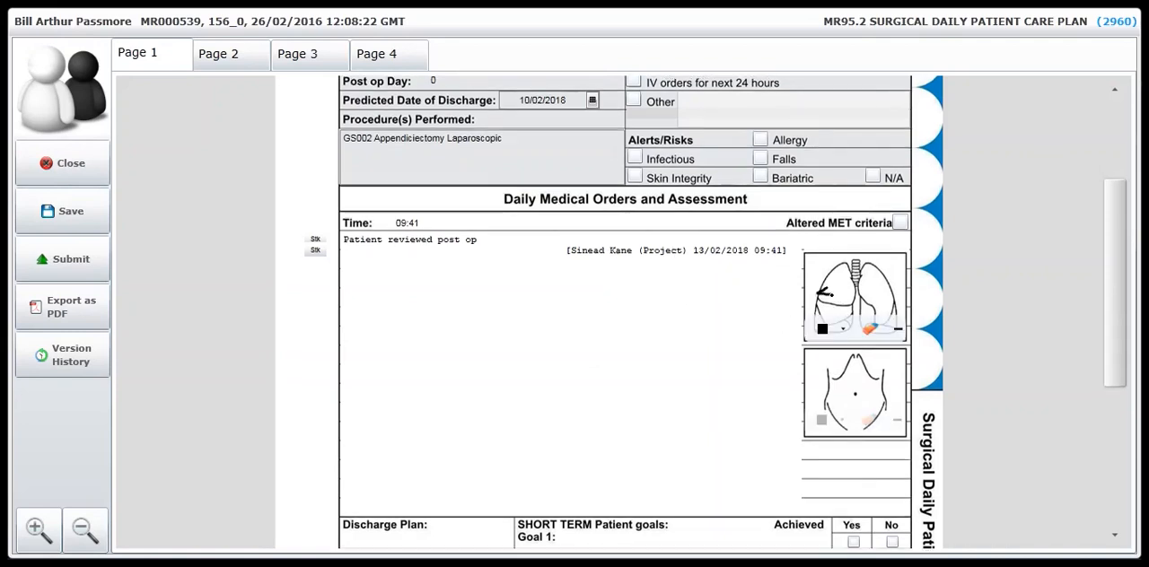
drag(1118, 332, 1114, 449)
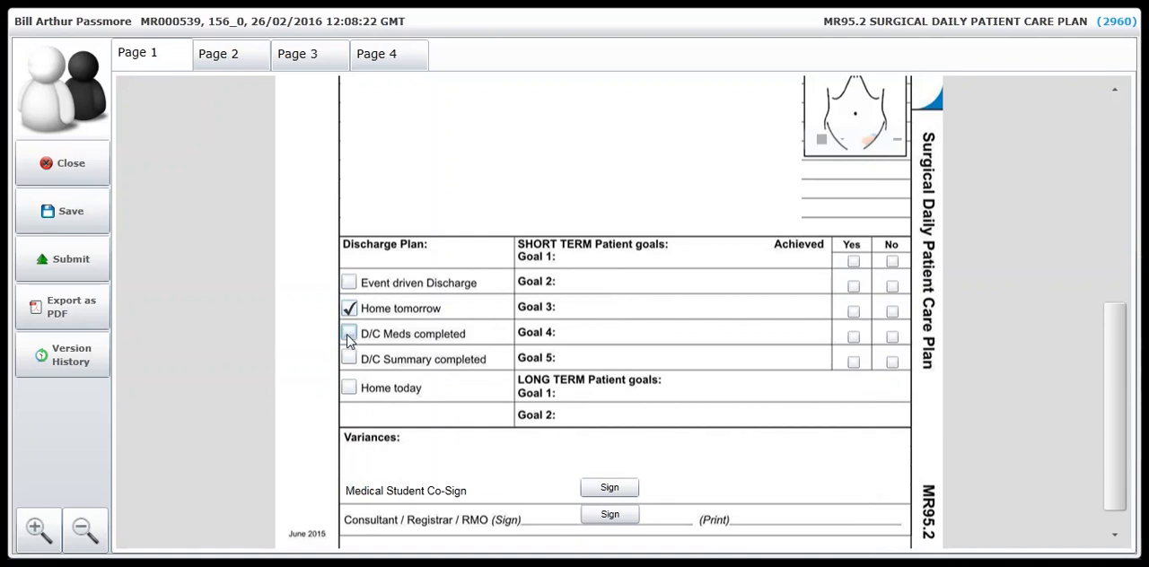
On page 2, tick Falls, glasses and the ND cells for alertness, incidents and infection; save and close the care plan.
click(224, 70)
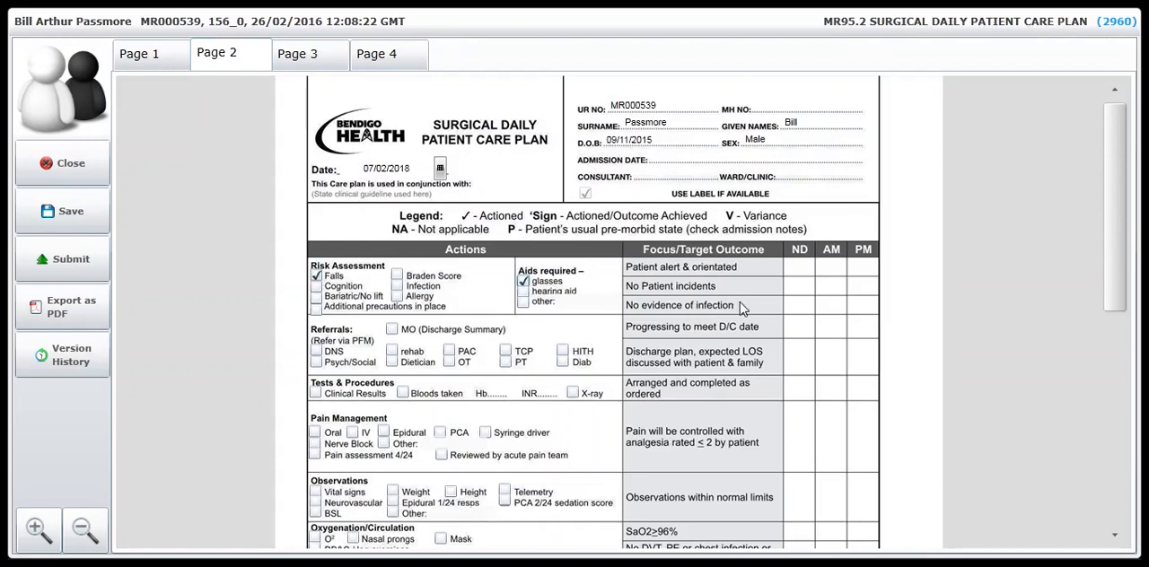
click(801, 275)
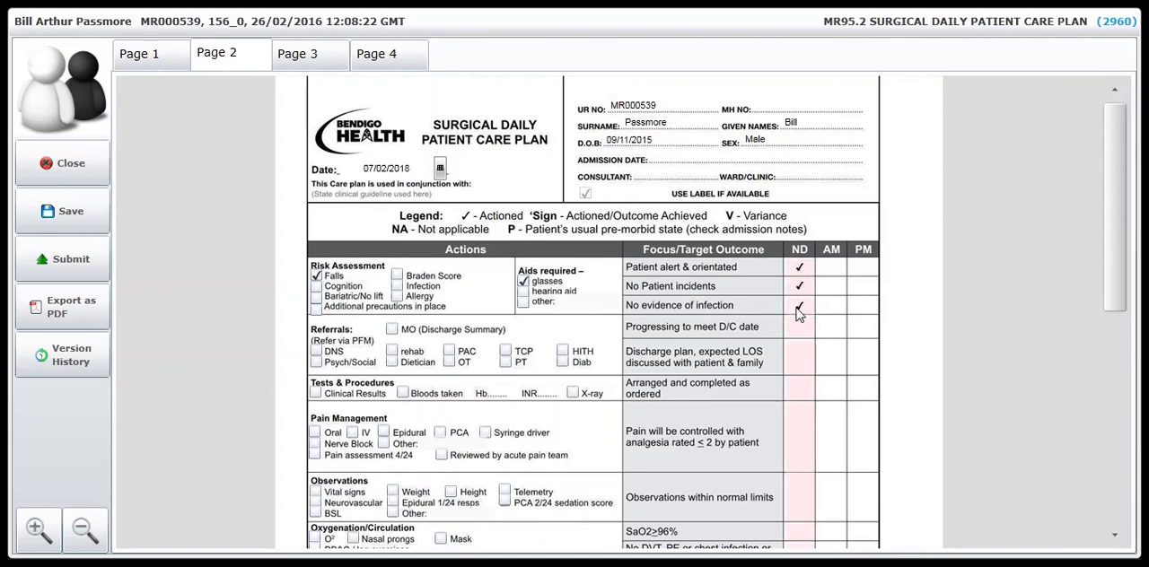
drag(1118, 251, 1086, 456)
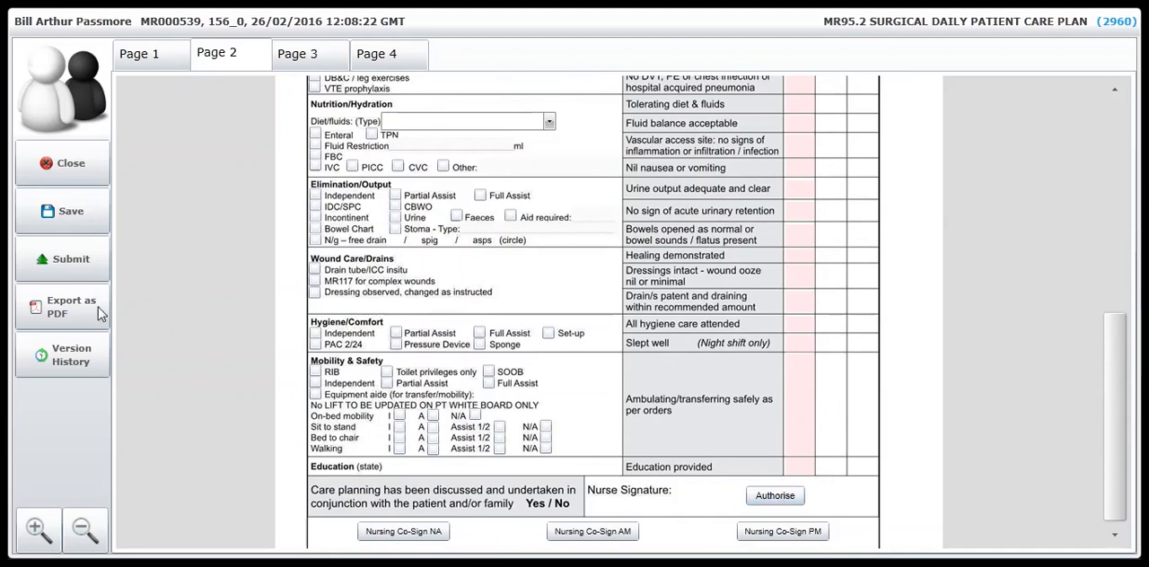
click(71, 215)
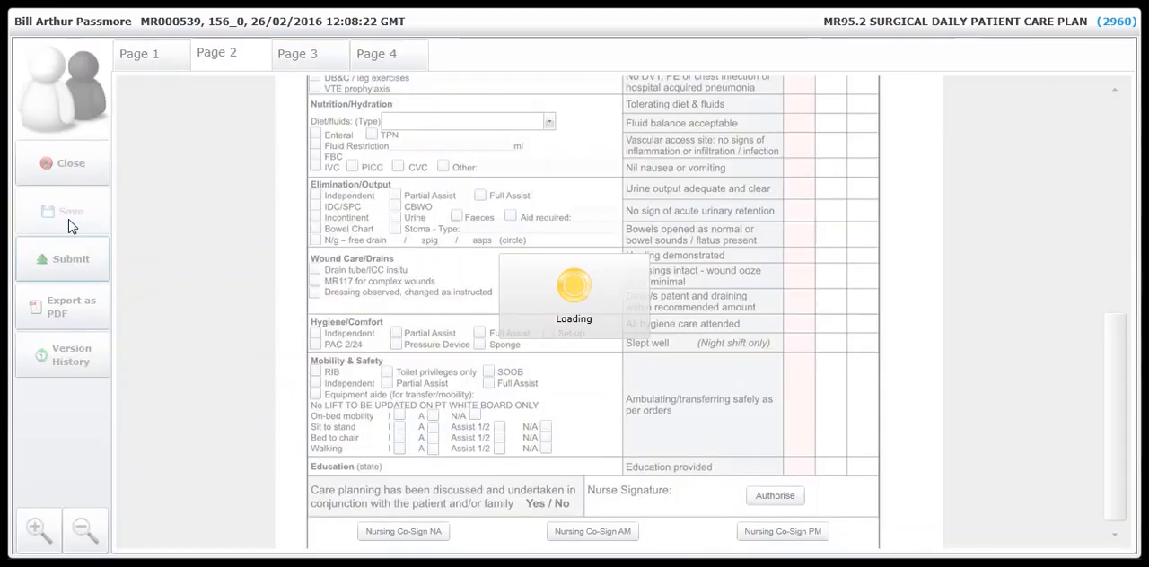
click(79, 173)
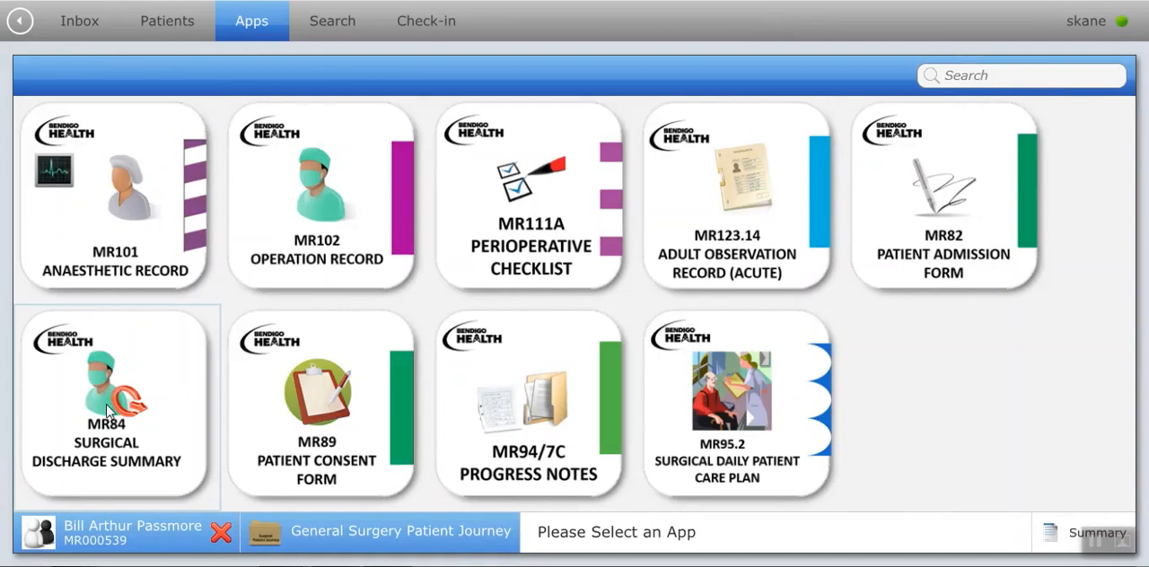
Open the patient's existing submitted activity from the MR84 Surgical Discharge Summary app.
click(107, 410)
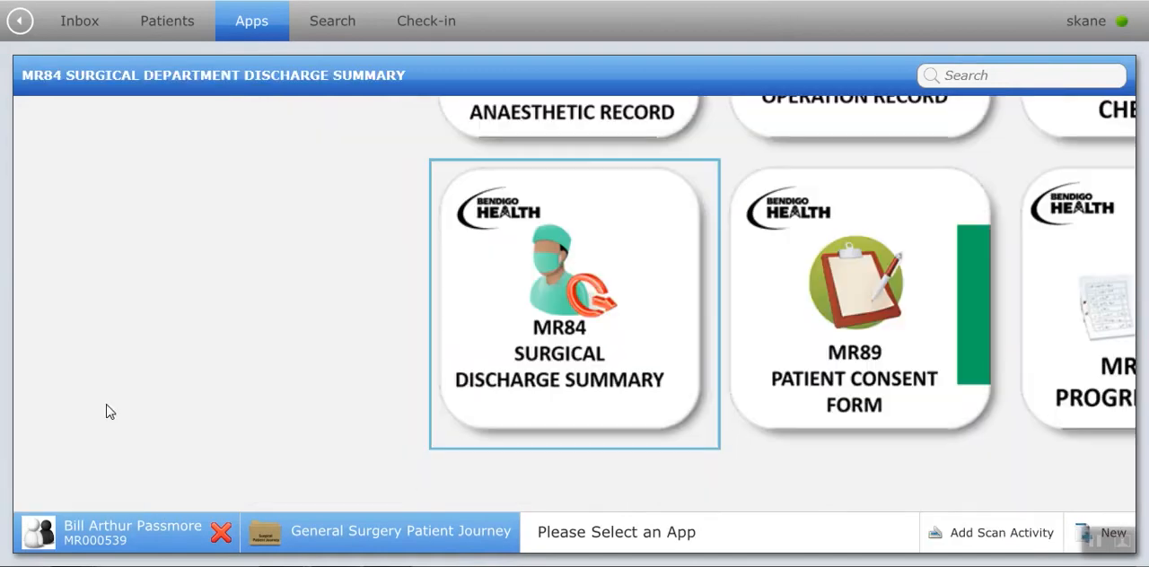
click(530, 316)
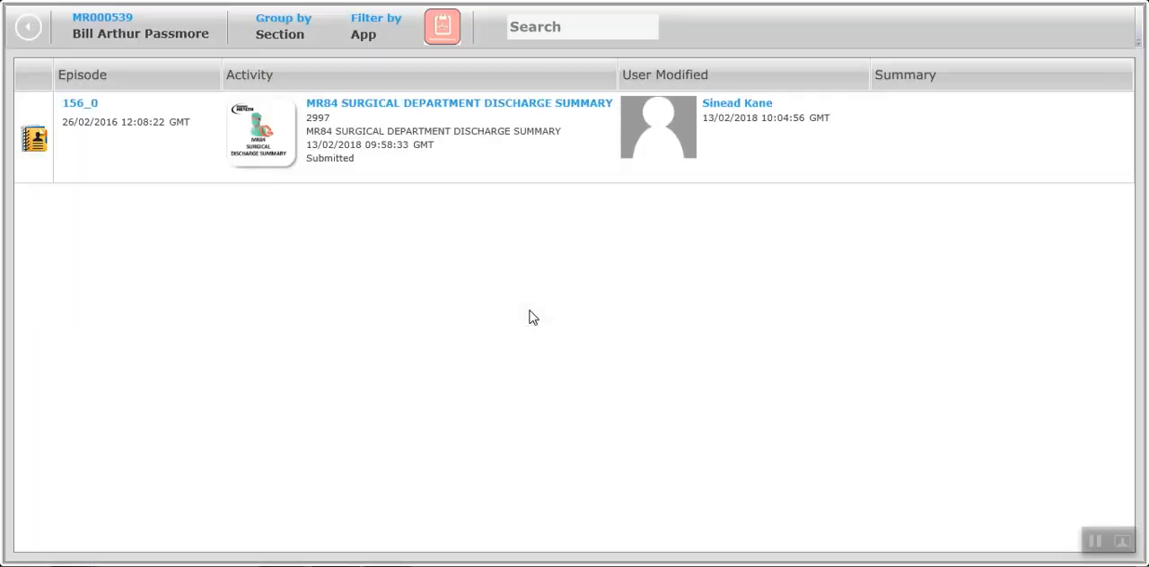
click(276, 159)
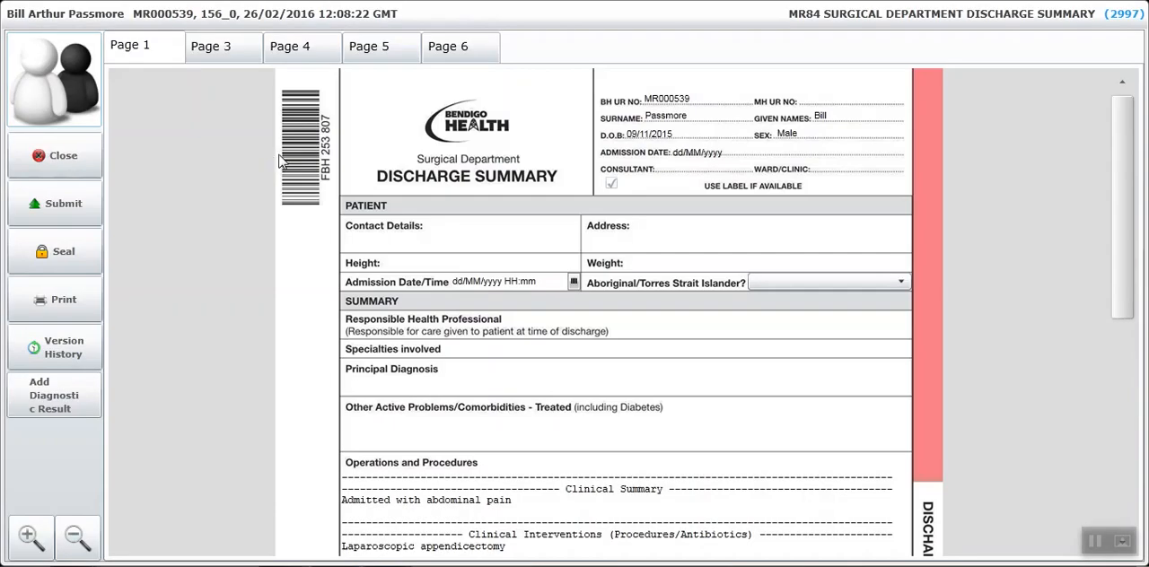
In the Operations and Procedures notes, enter "Nil" for Complications and "Nil of note" for Past Medical History.
drag(1127, 294, 1120, 402)
click(386, 473)
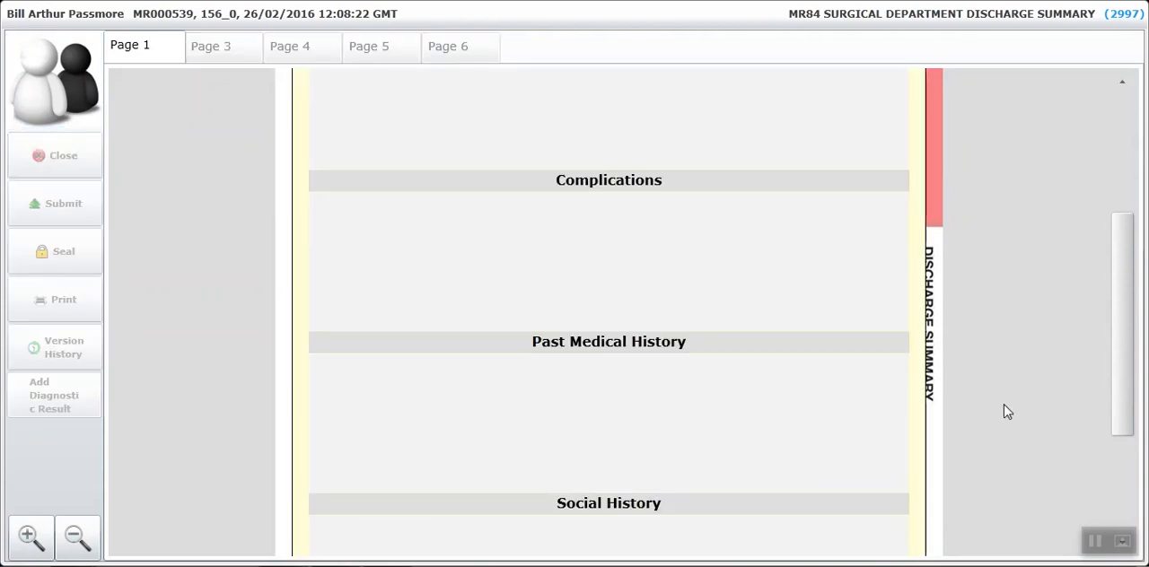
drag(1131, 367, 1117, 323)
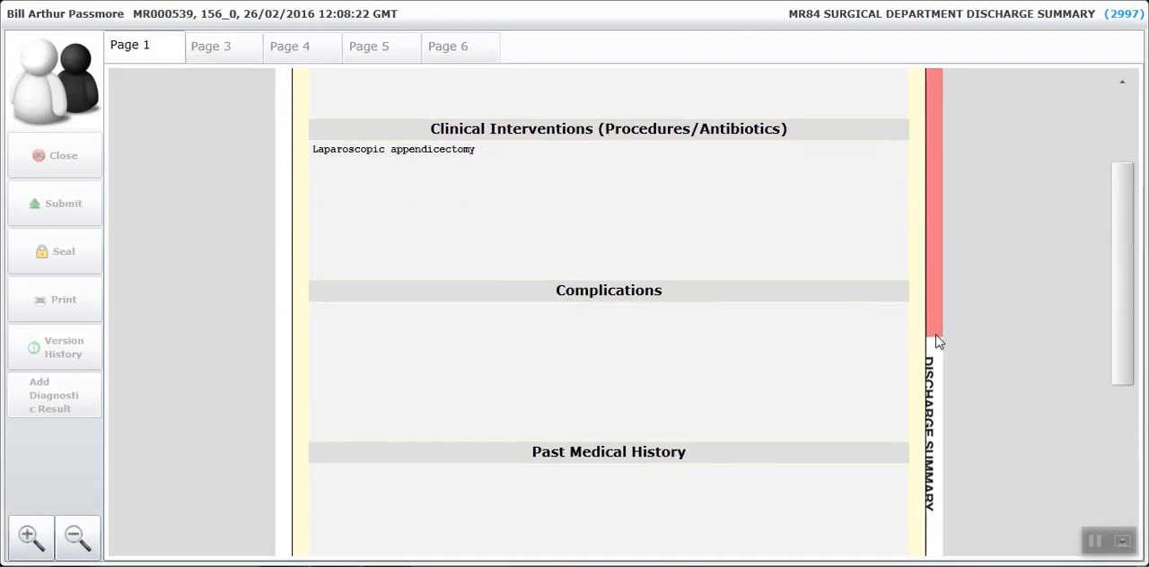
click(327, 323)
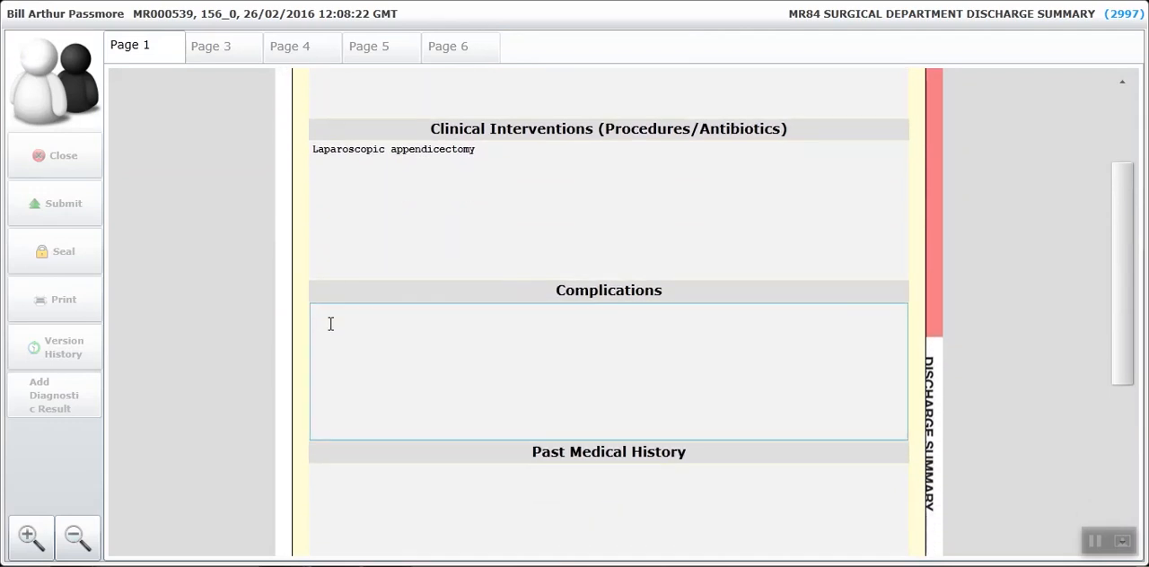
click(338, 492)
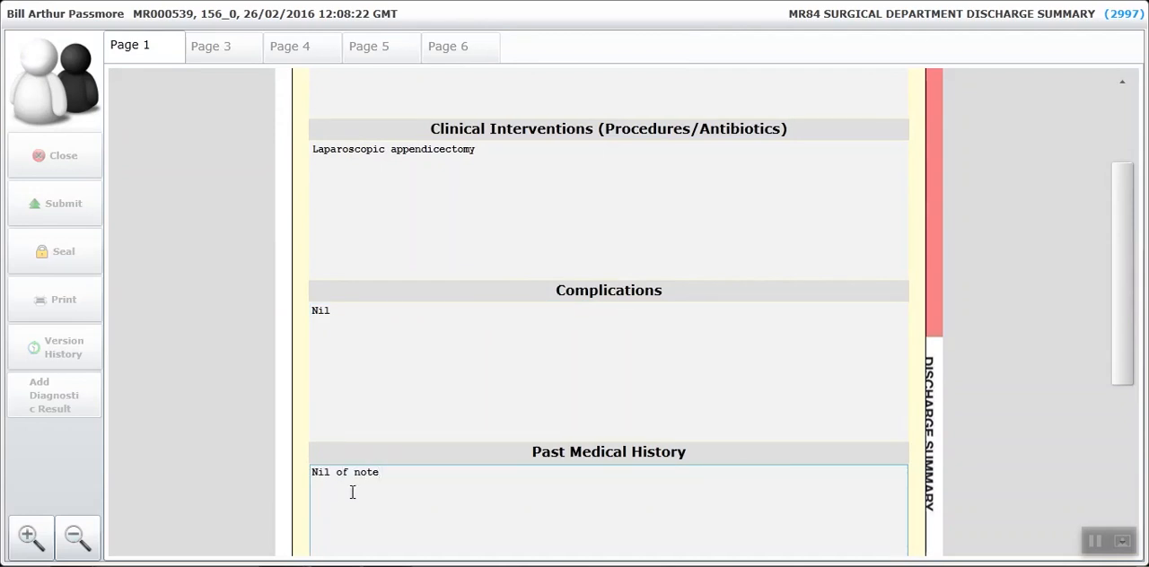
drag(1121, 317, 1116, 524)
click(780, 494)
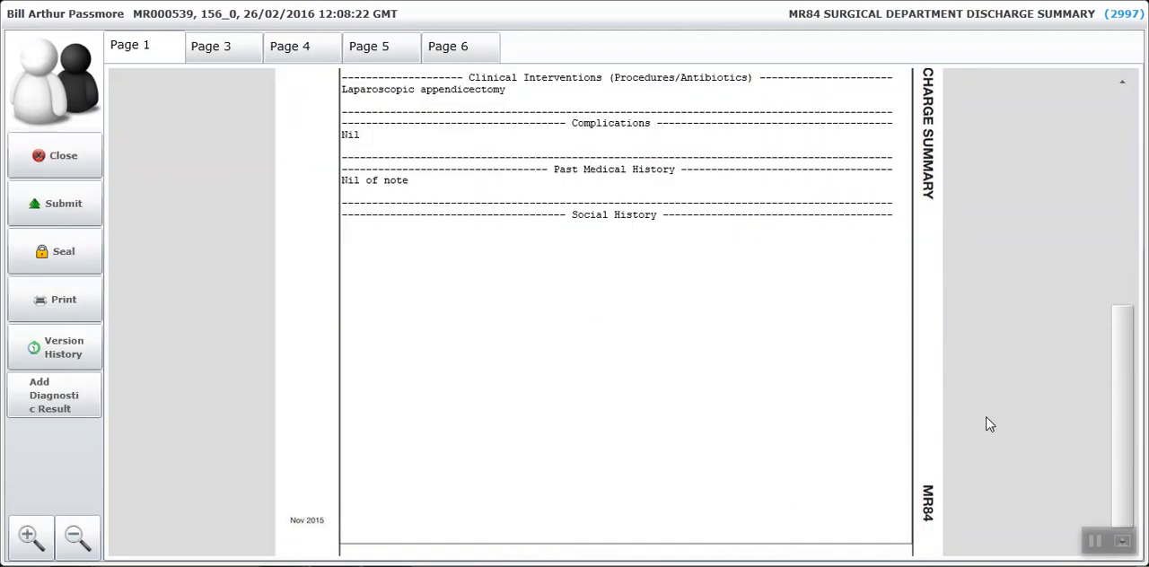
Add the radiology report CXRPOR-Chest - Portable as a diagnostic result and submit the discharge summary.
drag(1121, 428, 1120, 338)
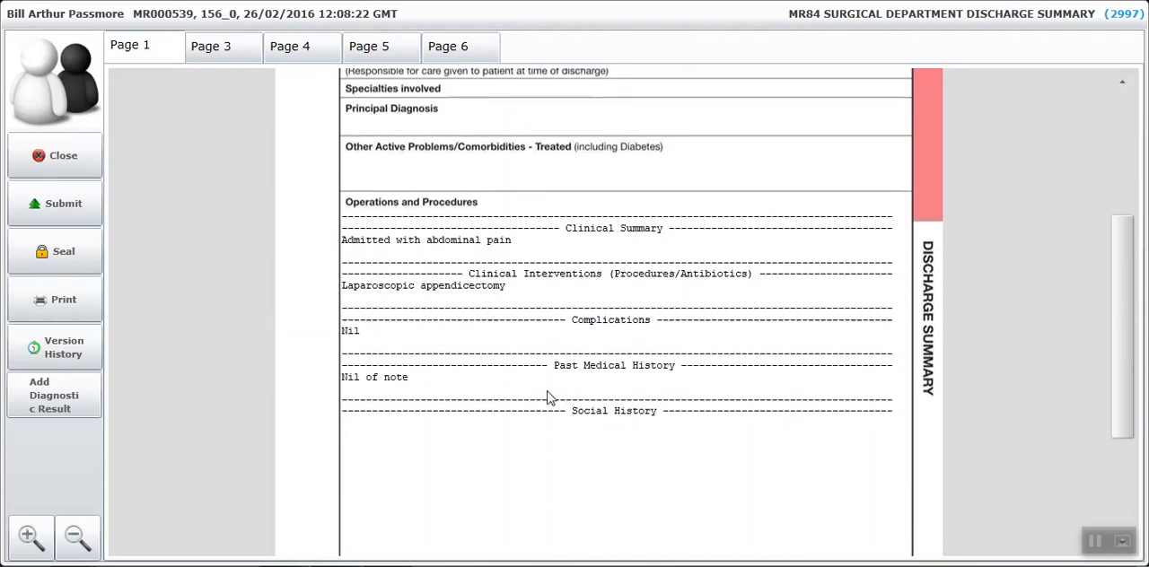
click(60, 406)
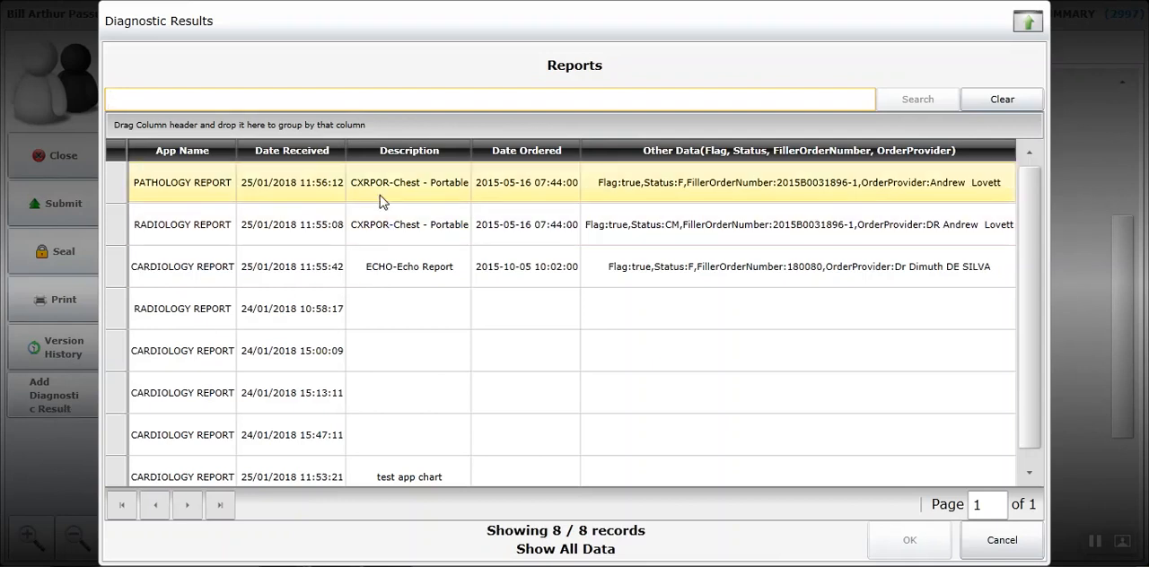
click(390, 225)
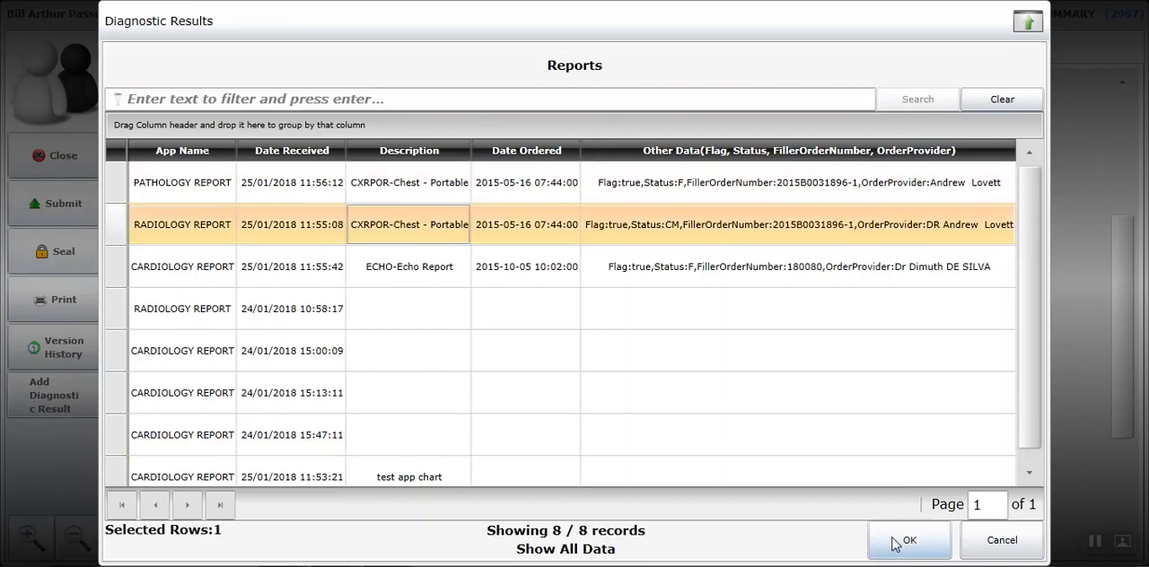
click(899, 544)
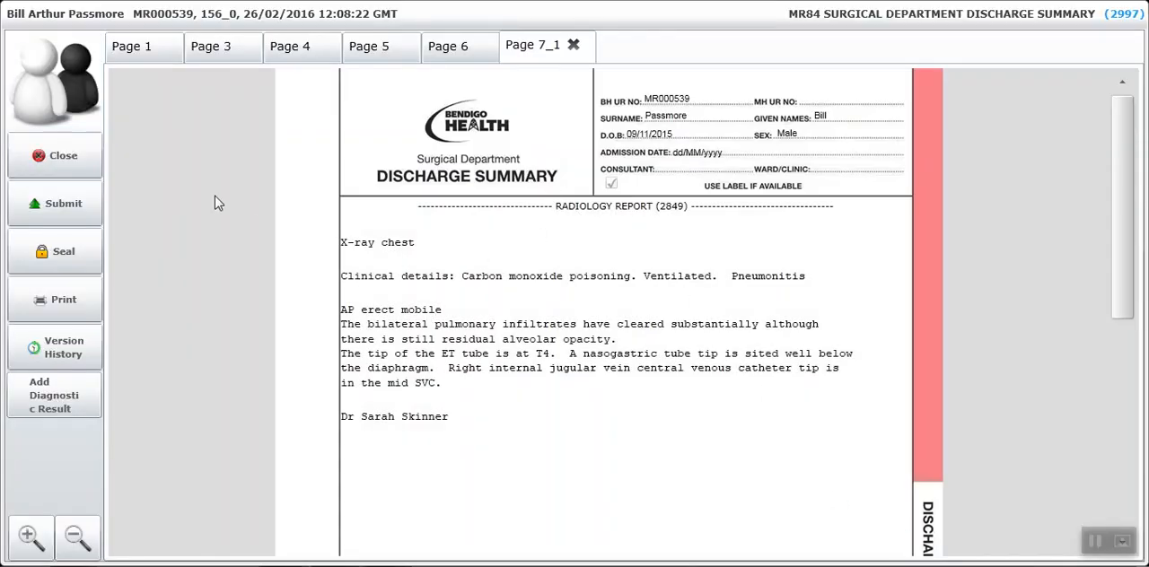
click(56, 203)
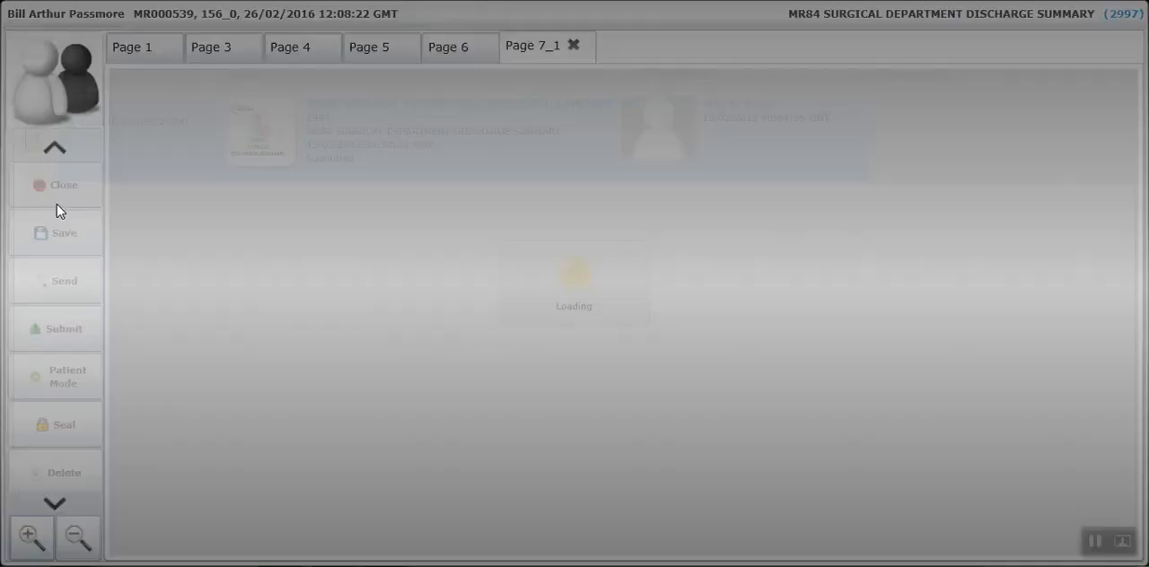